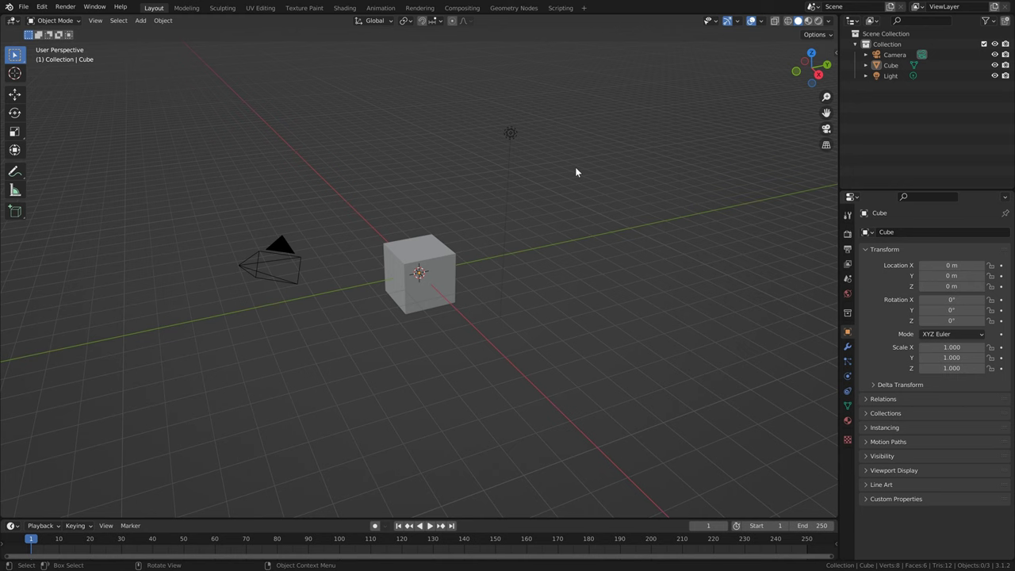
# Step: Delete the default camera, cube and light from the scene
pyautogui.press('a')
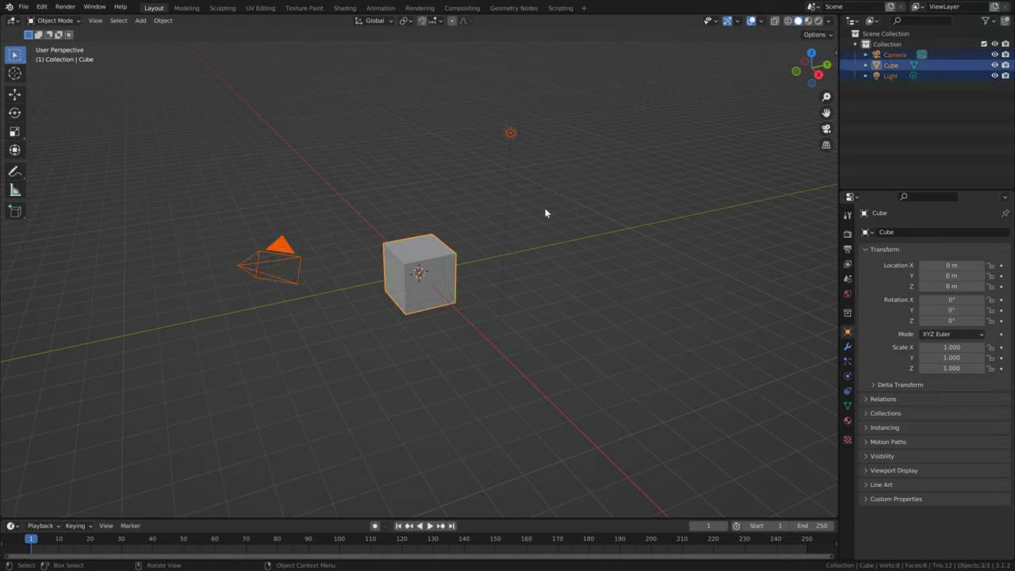
pyautogui.press('Delete')
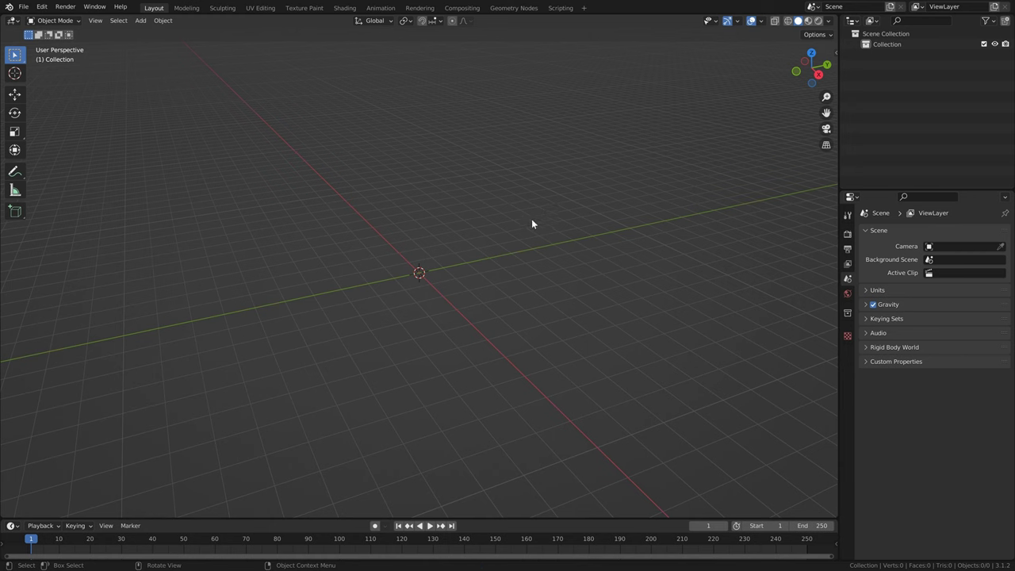
# Step: Add a cylinder mesh and scale it by 0.1 on the X and Y axes
pyautogui.hotkey('shift', 'a')
pyautogui.moveTo(394, 204)
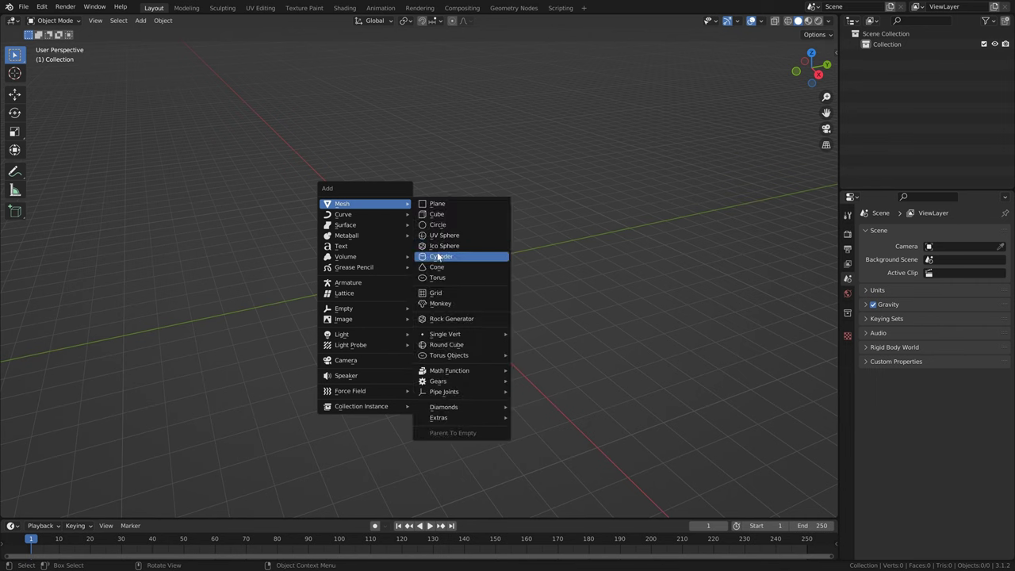
pyautogui.click(452, 256)
pyautogui.press('s')
pyautogui.hotkey('shift', 'z')
pyautogui.write('0.1')
pyautogui.press('Return')
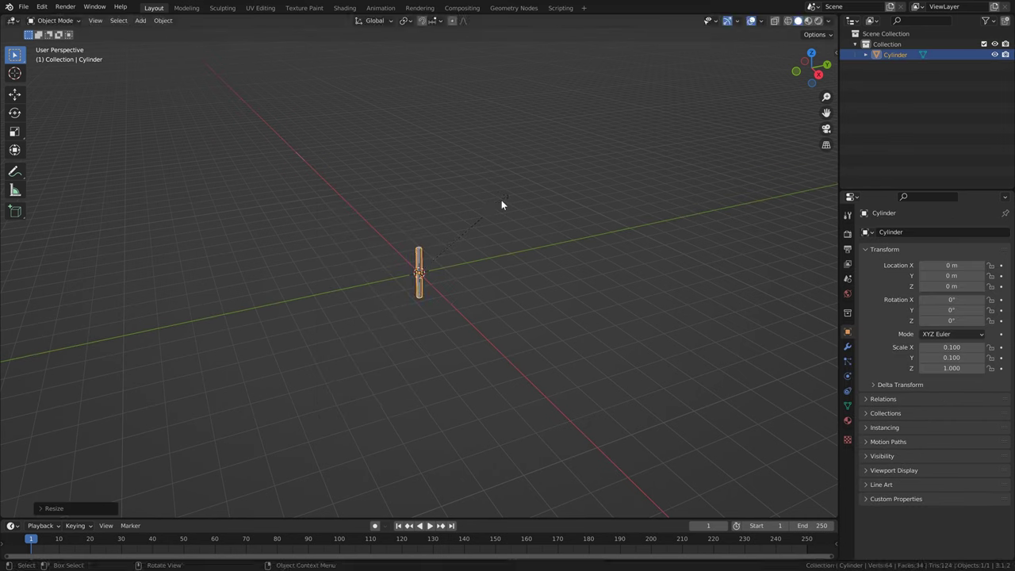
# Step: Scale the cylinder by 3 along Z and delete it
pyautogui.write('sz3')
pyautogui.press('Return')
pyautogui.moveTo(508, 211); pyautogui.dragTo(464, 189, button='middle')
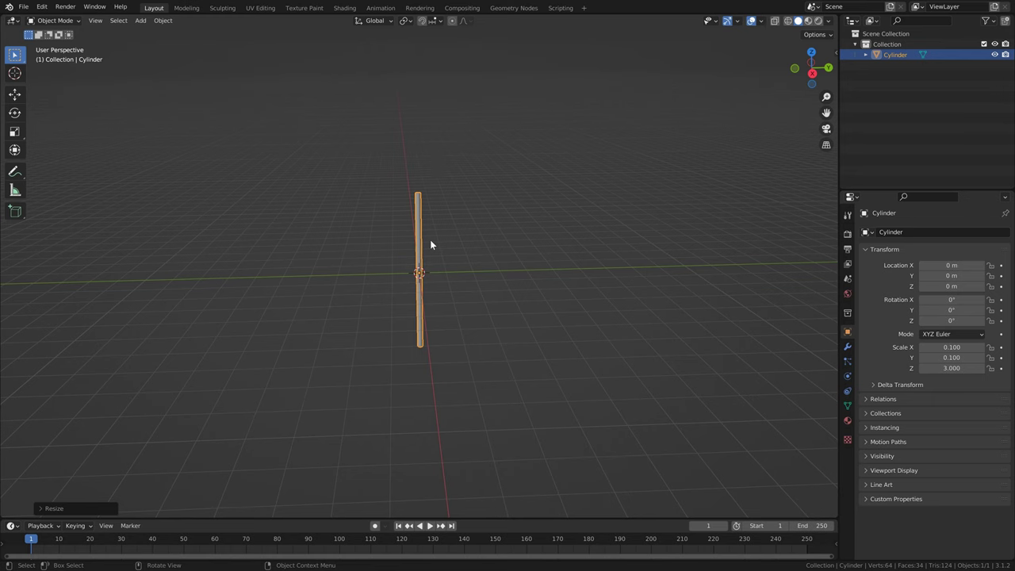
pyautogui.press('Delete')
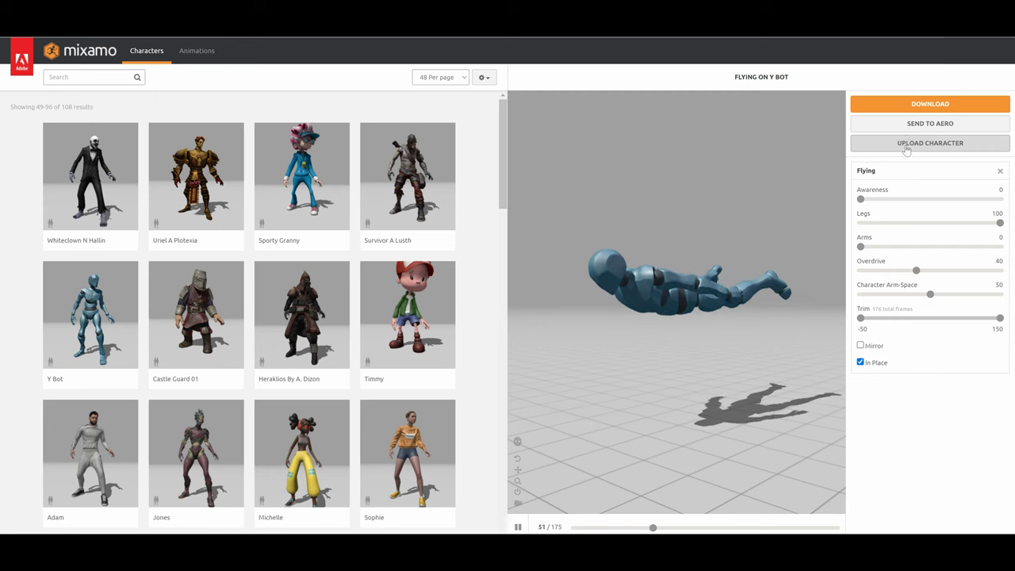
# Step: In Mixamo, search the animations for "fly" and apply the Flying animation to Y Bot
pyautogui.click(197, 51)
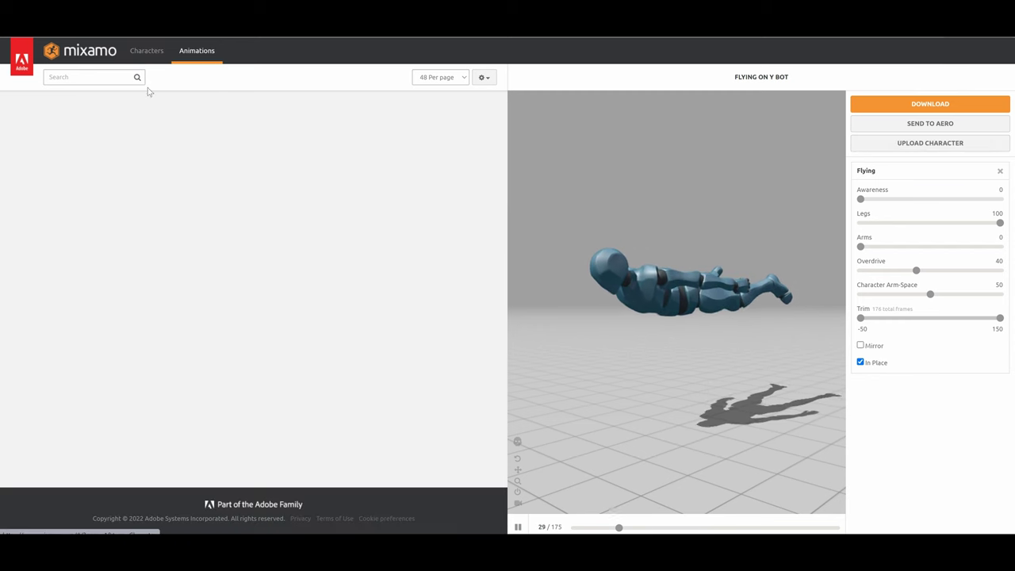
pyautogui.click(97, 79)
pyautogui.write('fly')
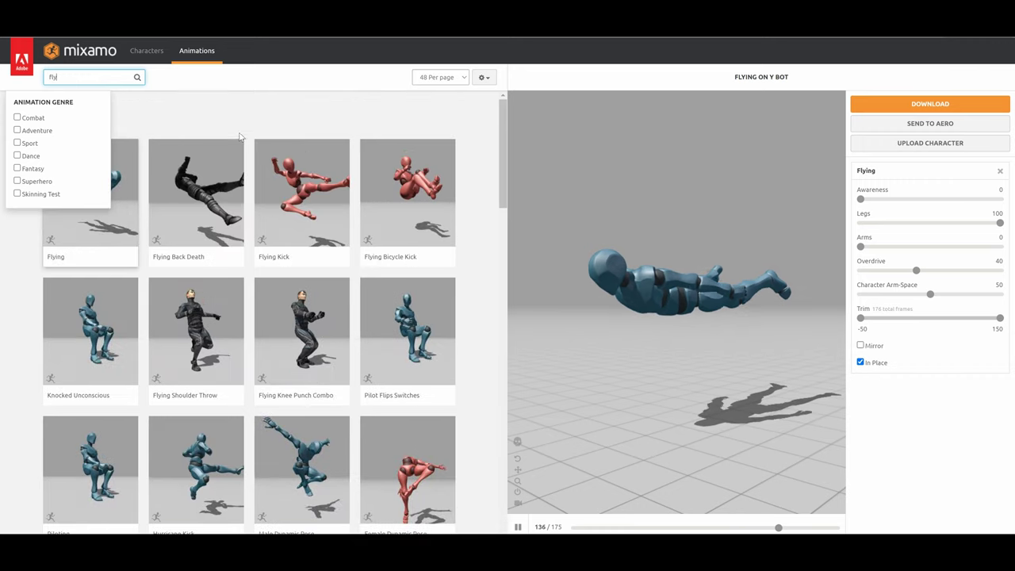
pyautogui.press('Return')
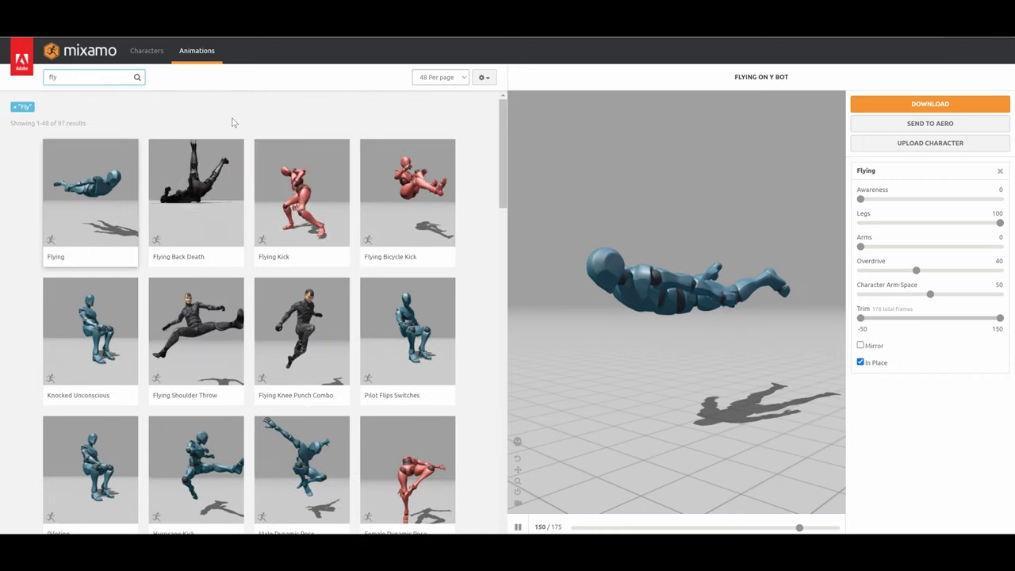
pyautogui.click(107, 198)
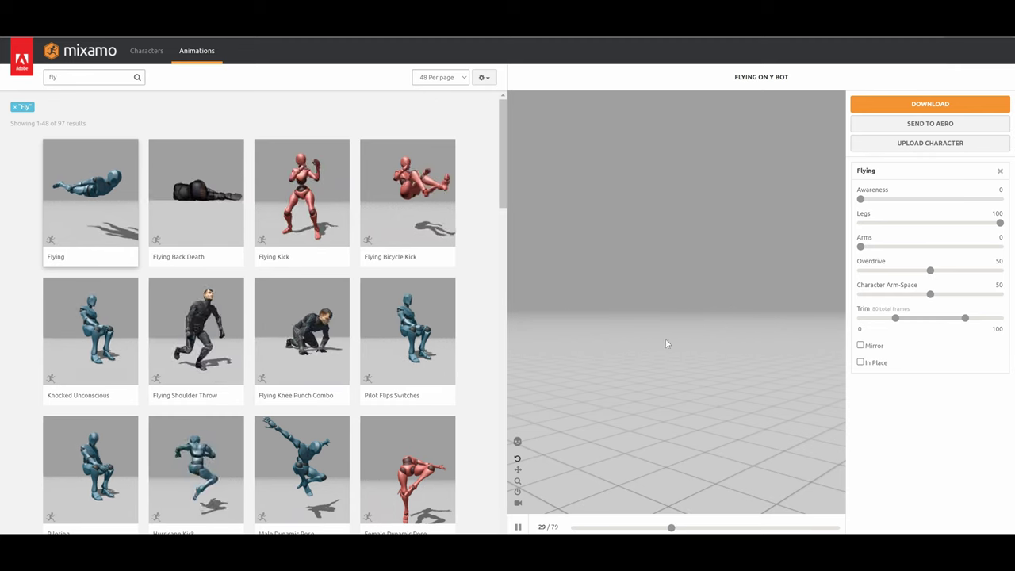
# Step: Make the Flying animation In Place with the full -50 to 150 trim range and Overdrive 40, and download it
pyautogui.click(860, 361)
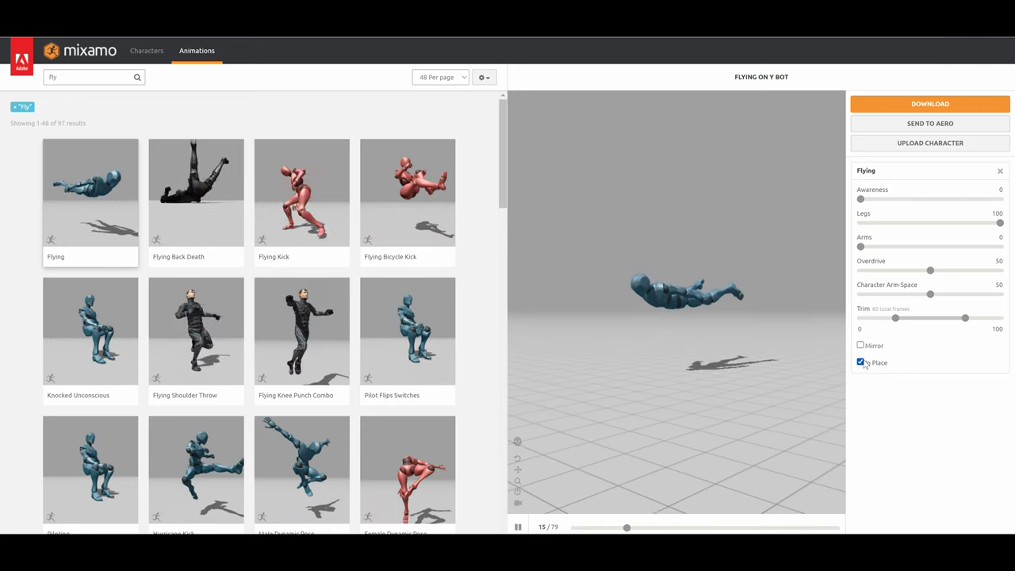
pyautogui.moveTo(895, 318); pyautogui.dragTo(860, 318)
pyautogui.moveTo(965, 318); pyautogui.dragTo(1001, 318)
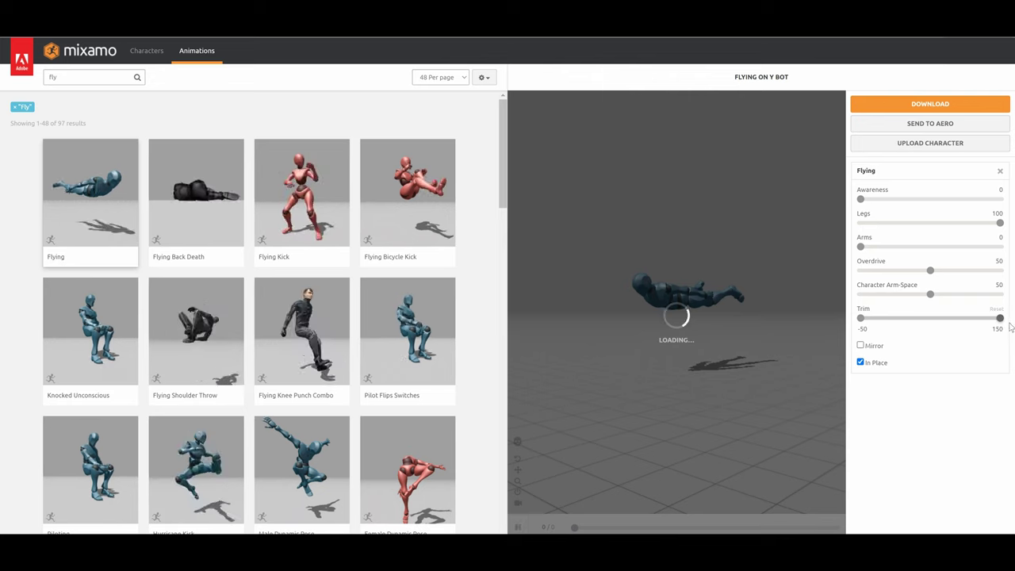
pyautogui.moveTo(931, 271); pyautogui.dragTo(917, 271)
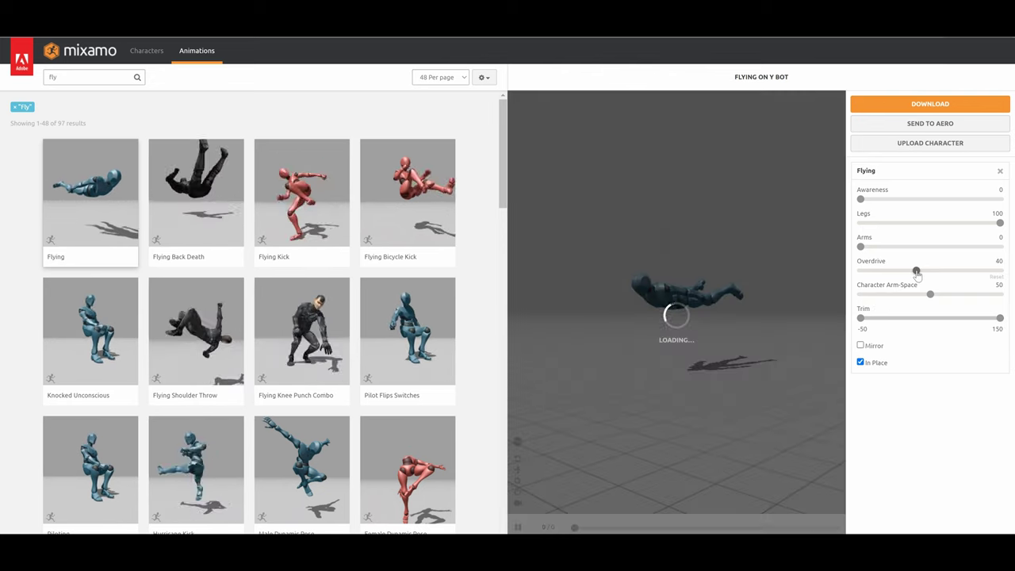
pyautogui.click(920, 103)
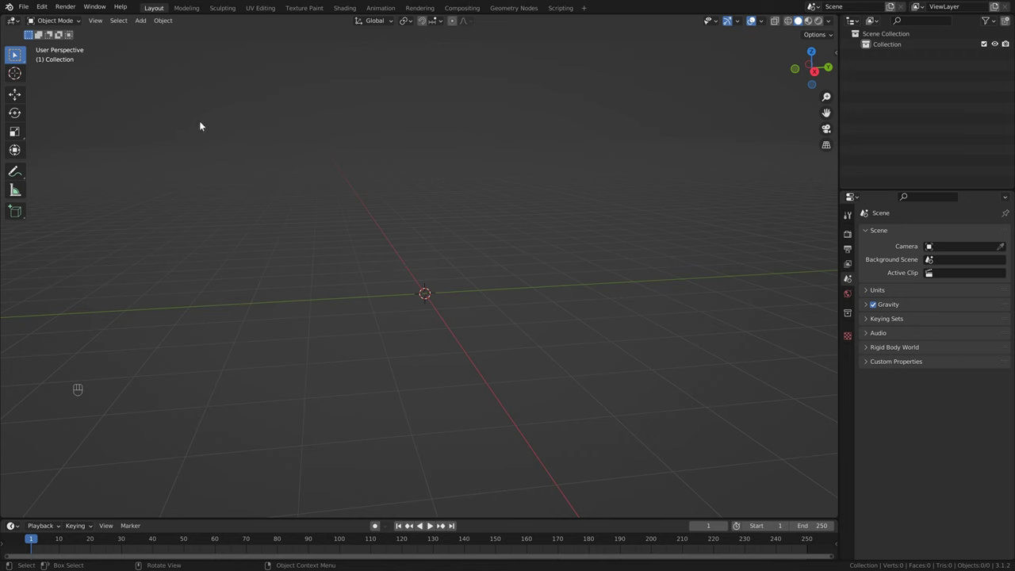
# Step: Switch to Blender and import Flying.fbx from the Models\2022 folder using the FBX importer
pyautogui.click(20, 7)
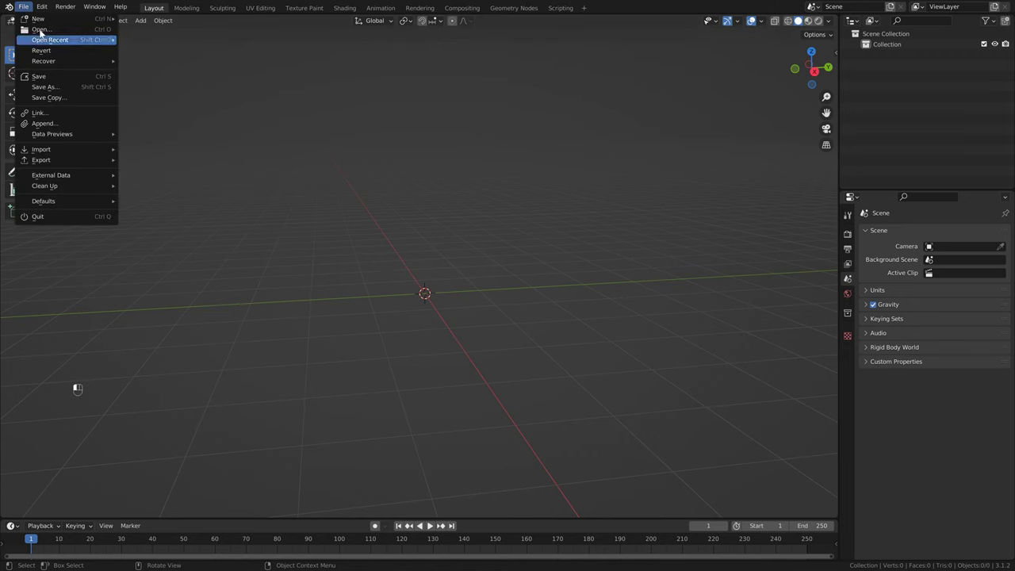
pyautogui.moveTo(61, 149)
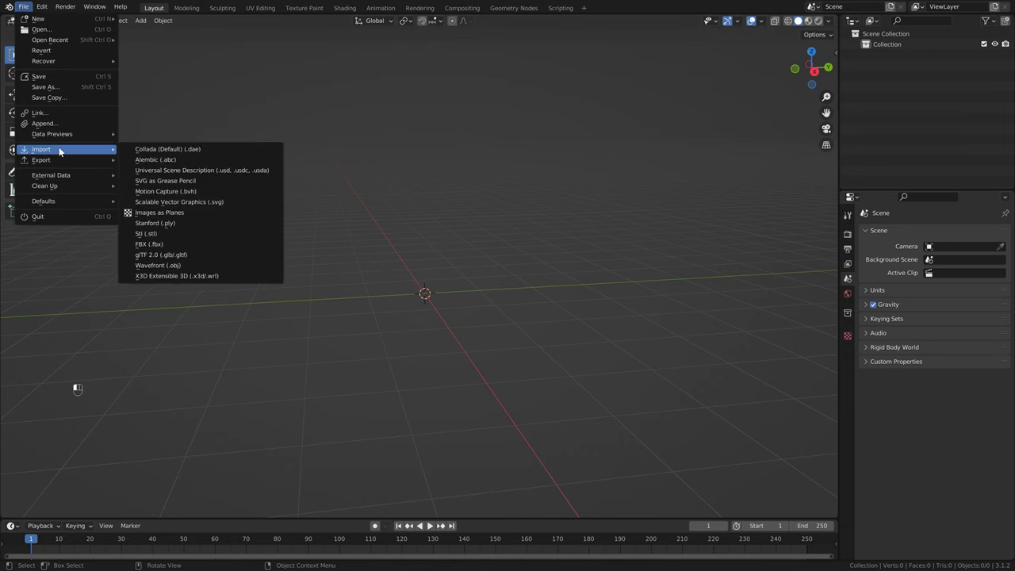
pyautogui.click(157, 245)
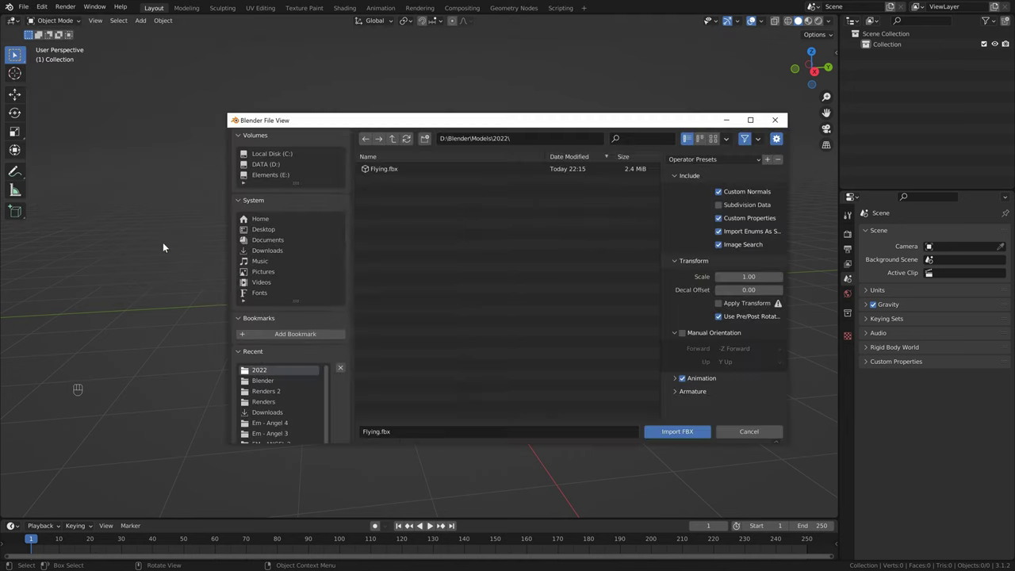
pyautogui.click(394, 168)
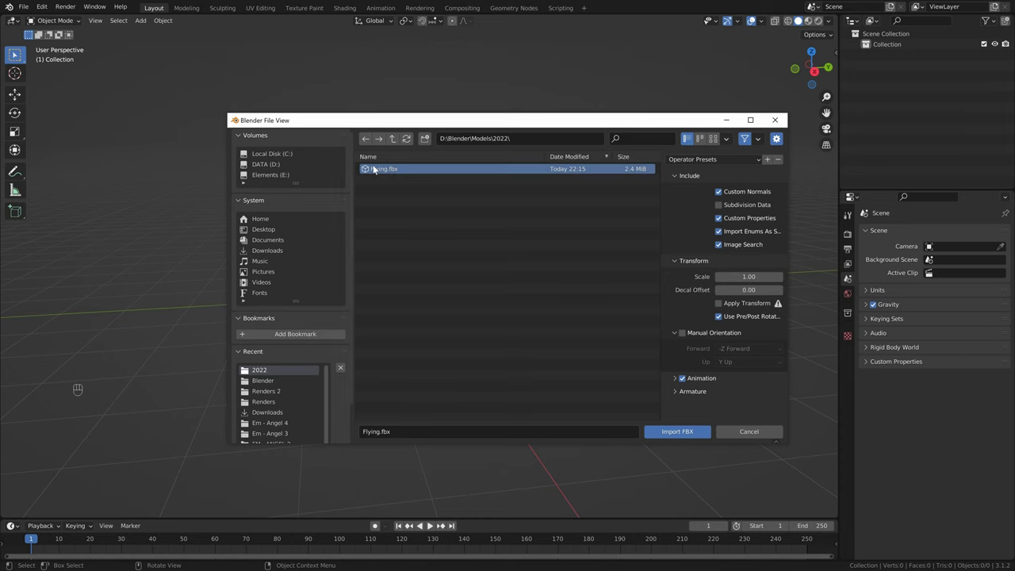
pyautogui.click(677, 432)
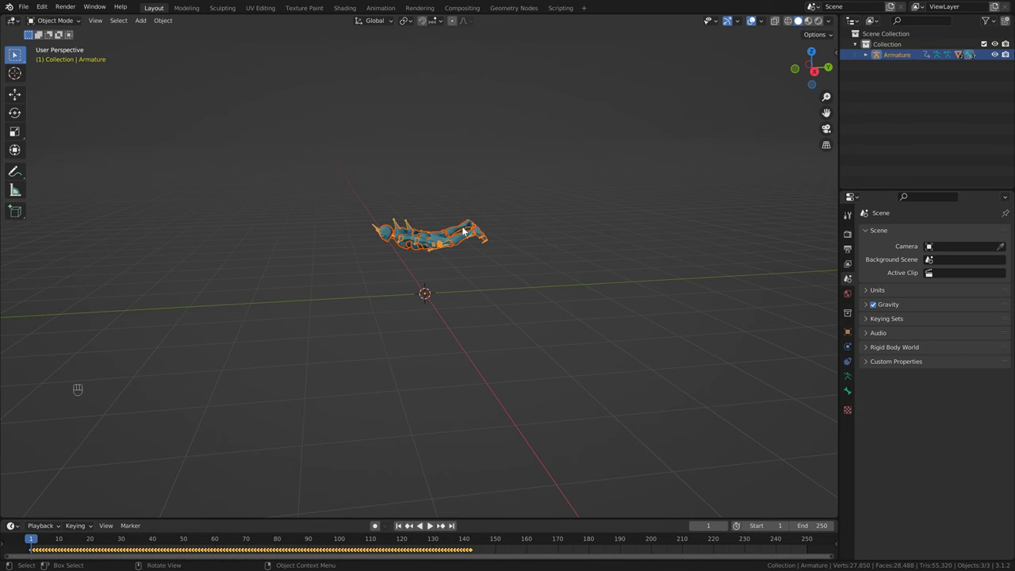
pyautogui.scroll(4, 444, 226)
pyautogui.keyDown('shift'); pyautogui.moveTo(444, 226); pyautogui.dragTo(430, 257, button='middle'); pyautogui.keyUp('shift')
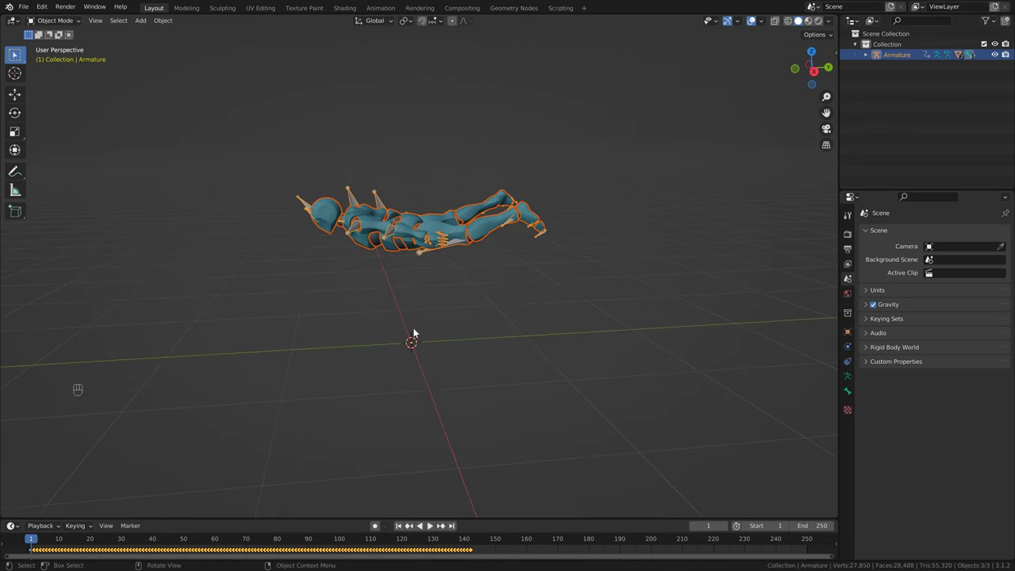
pyautogui.press('r')
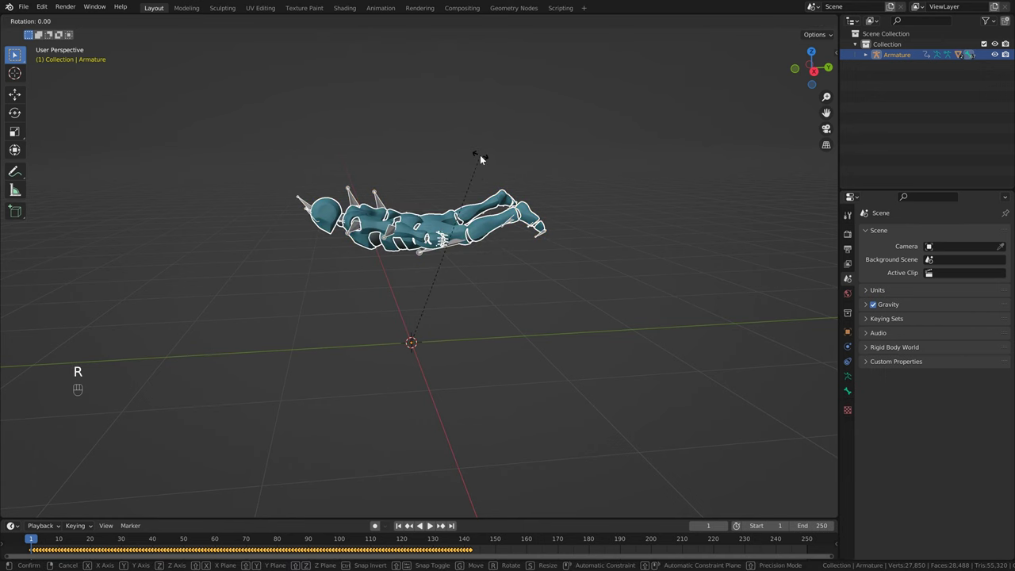
pyautogui.press('x')
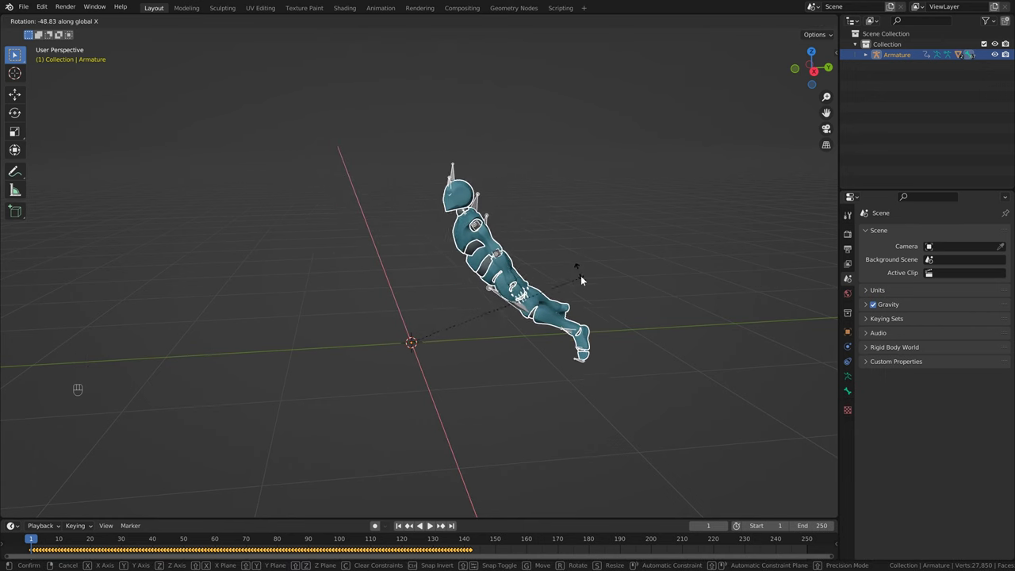
pyautogui.press('Escape')
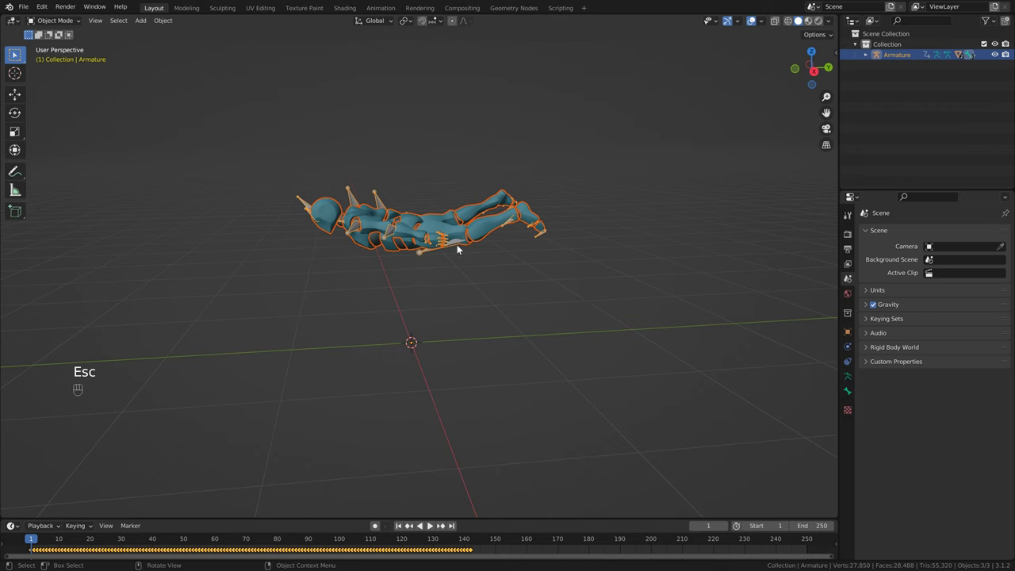
# Step: Set the origin of the imported character's selected objects to their geometry
pyautogui.rightClick(379, 205)
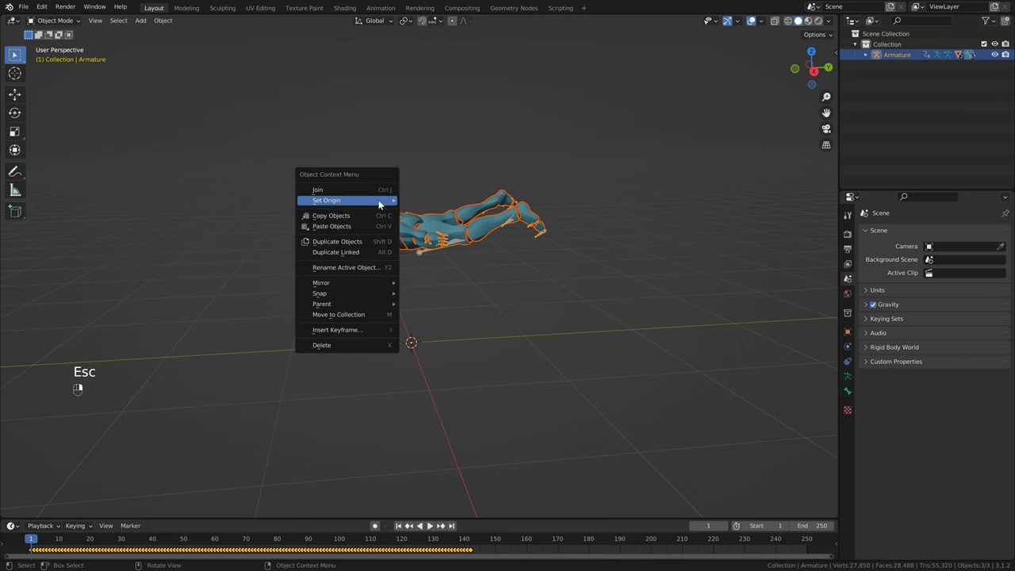
pyautogui.moveTo(383, 201)
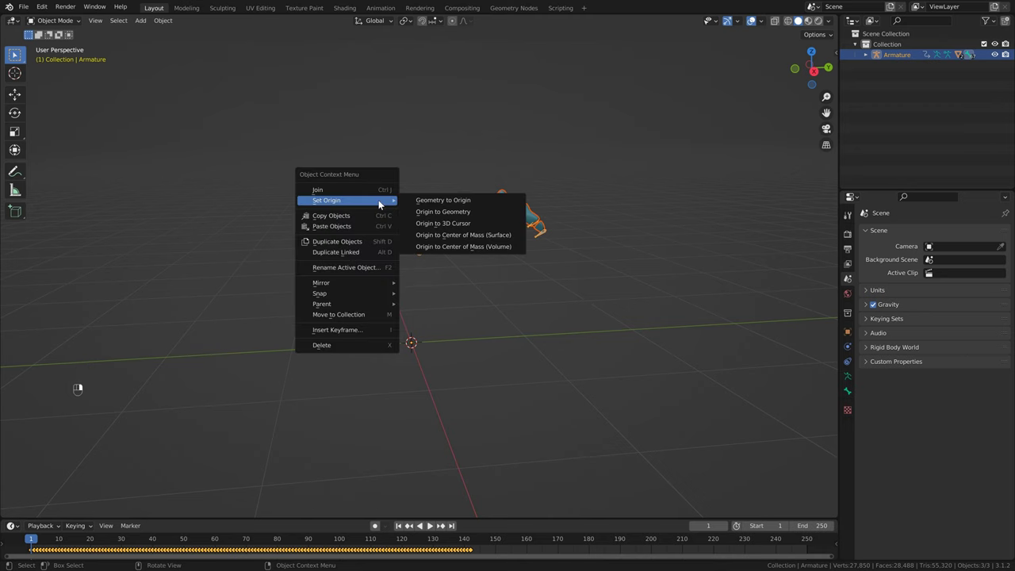
pyautogui.click(432, 212)
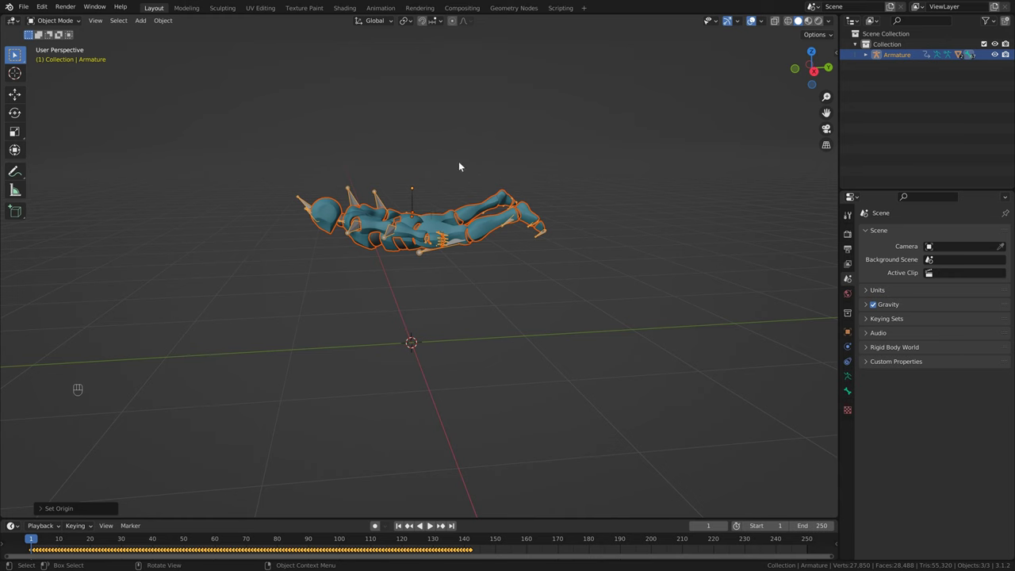
# Step: Rotate the imported character -90° around the global X axis
pyautogui.press('r')
pyautogui.write('x')
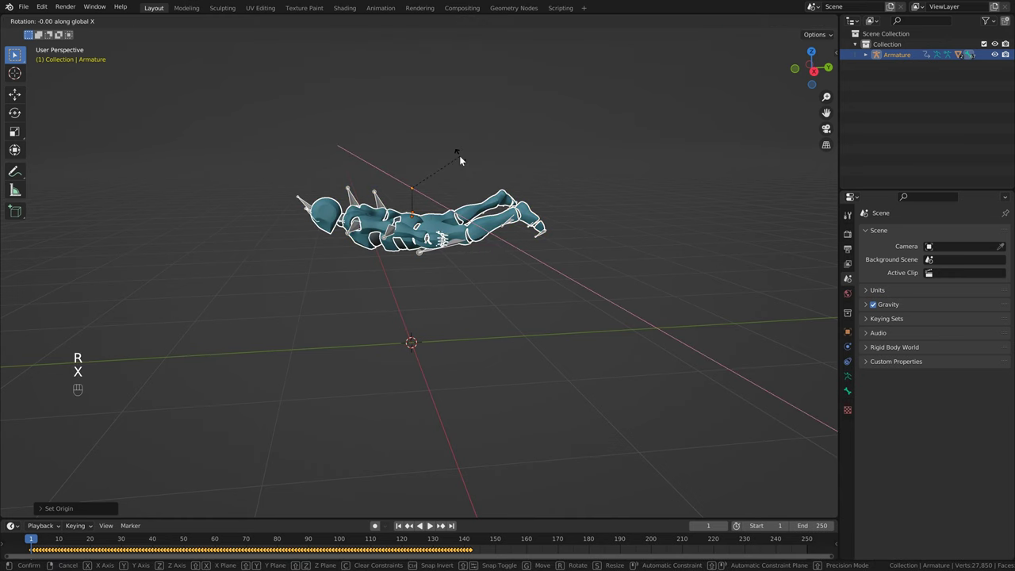
pyautogui.write('90')
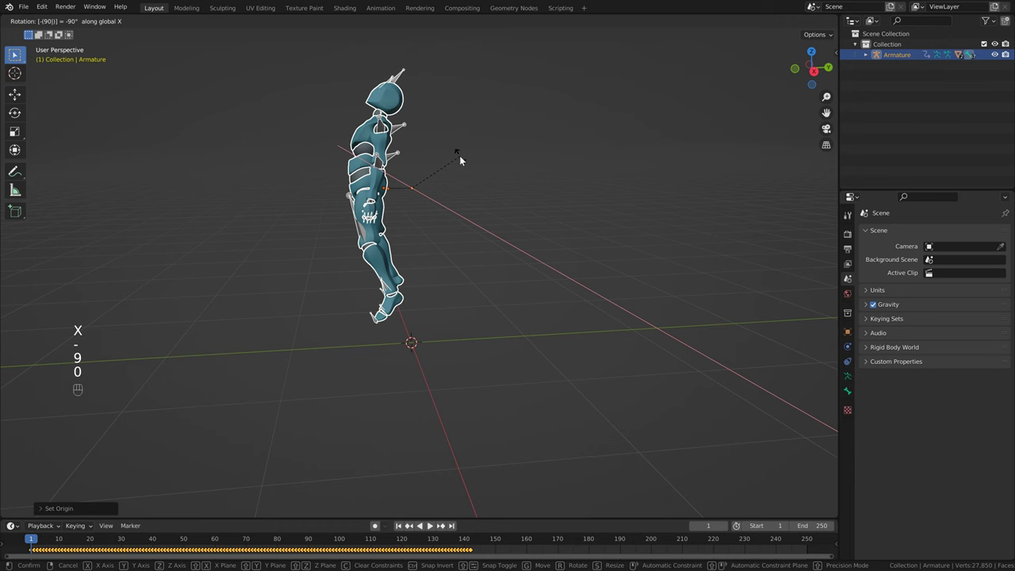
pyautogui.press('Return')
# Step: Copy the armature's animation keyframes and paste them starting at frame 142
pyautogui.moveTo(452, 158); pyautogui.dragTo(424, 145, button='middle')
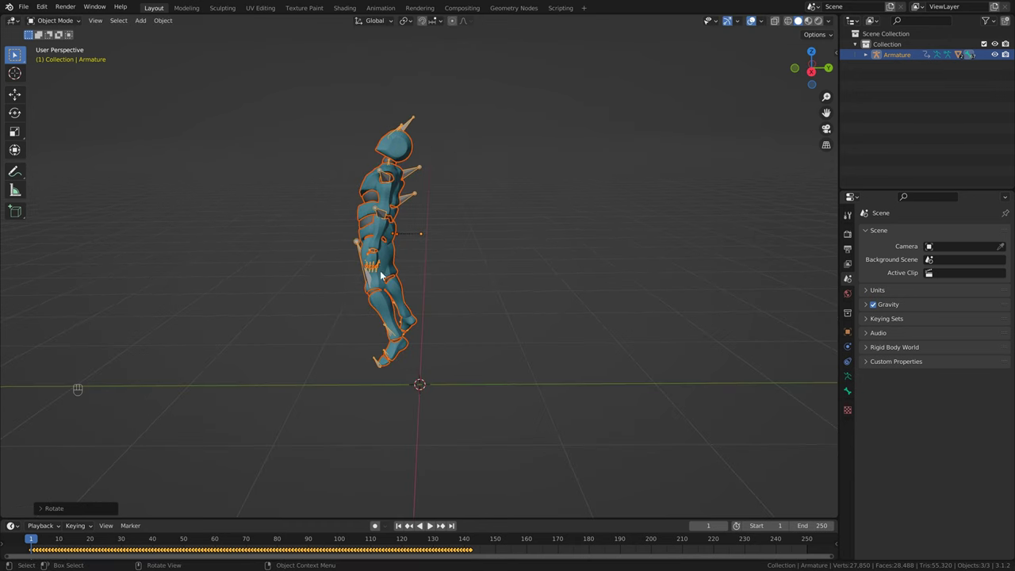
pyautogui.click(471, 540)
pyautogui.press('space')
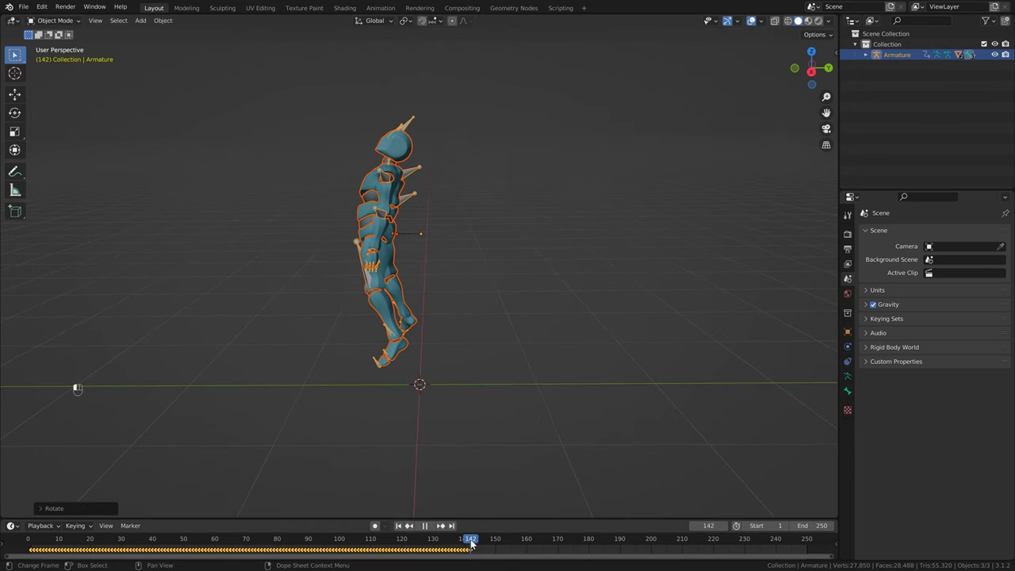
pyautogui.press('space')
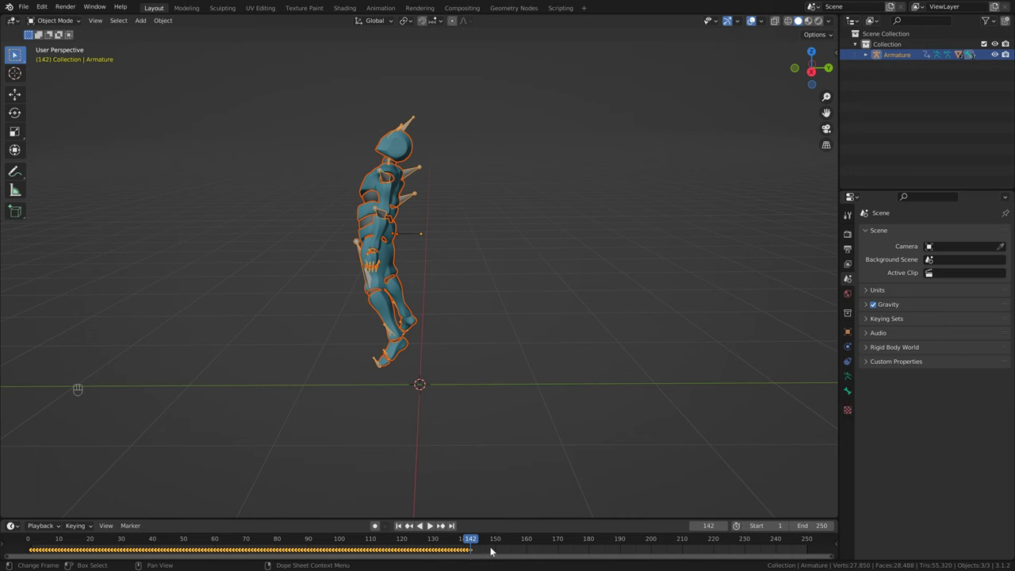
pyautogui.press('ctrl')
pyautogui.scroll(-1, 191, 542)
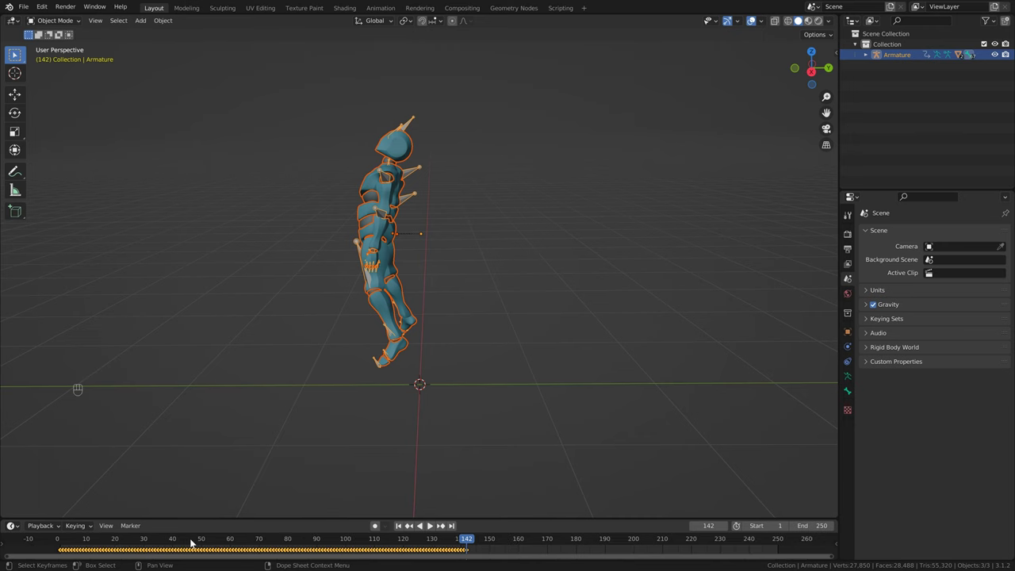
pyautogui.scroll(3, 417, 544)
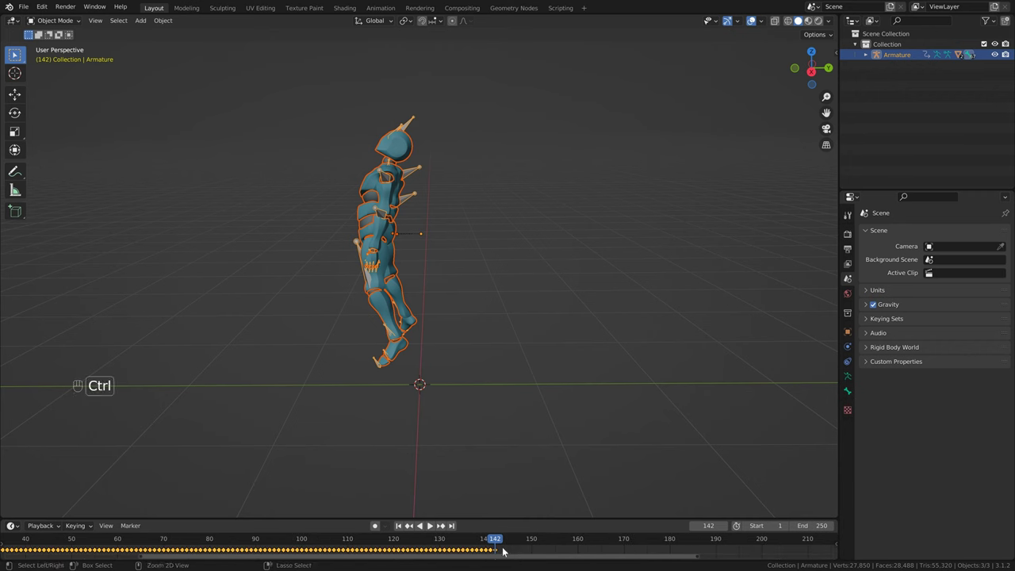
pyautogui.hotkey('ctrl', 'v')
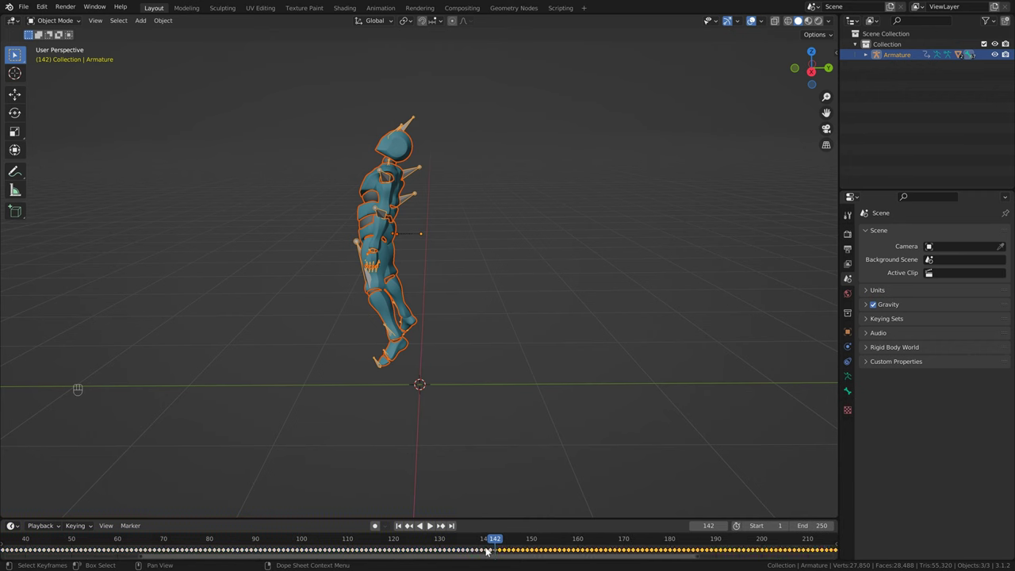
pyautogui.keyDown('alt'); pyautogui.scroll(-2, 495, 553); pyautogui.keyUp('alt')
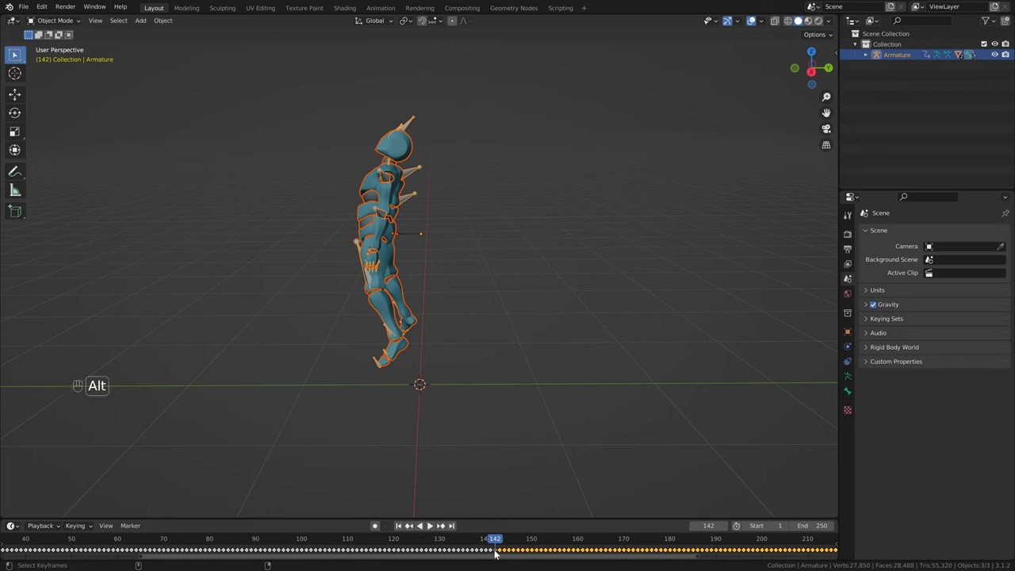
# Step: Play back the repeated keyframes and set the scene's end frame to 282
pyautogui.press('space')
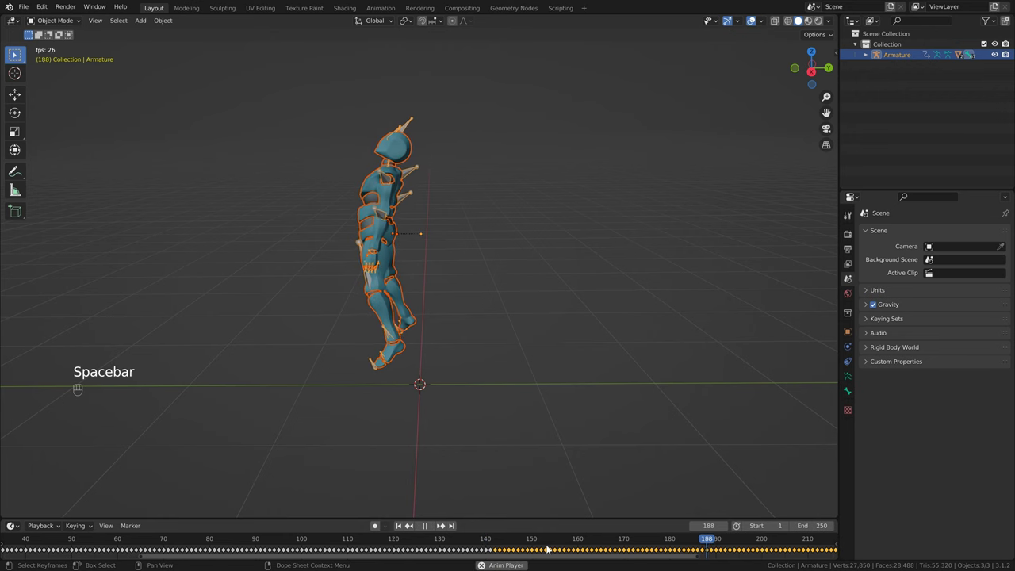
pyautogui.press('space')
pyautogui.scroll(-4, 549, 550)
pyautogui.press('Left')
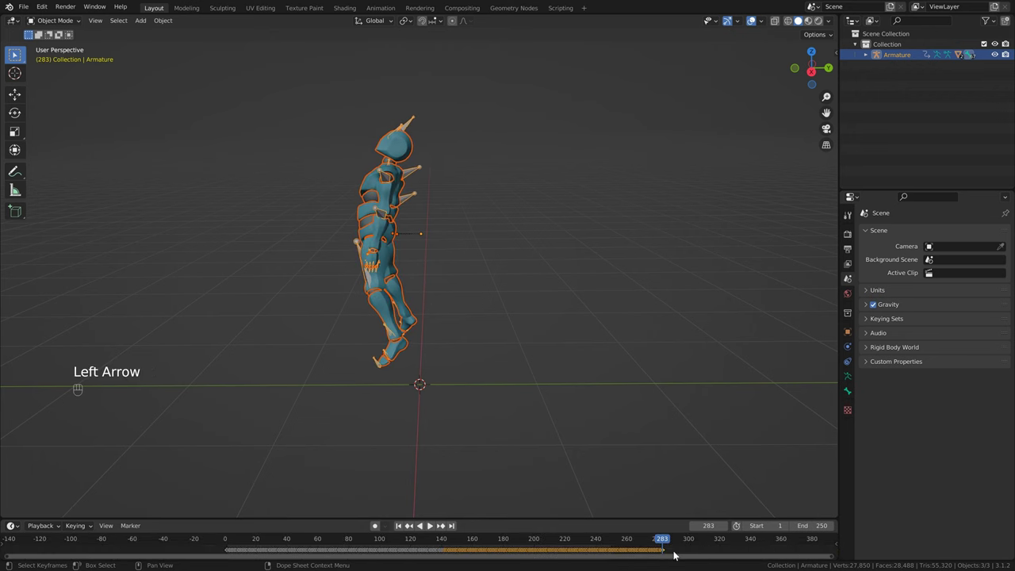
pyautogui.moveTo(549, 551); pyautogui.dragTo(711, 553)
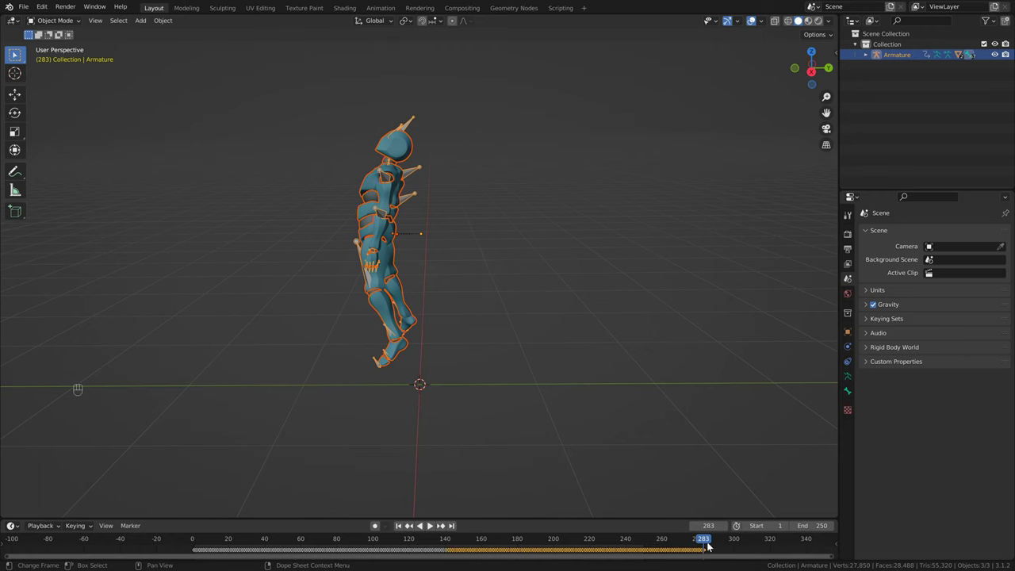
pyautogui.press('Left')
pyautogui.moveTo(674, 519); pyautogui.dragTo(650, 510)
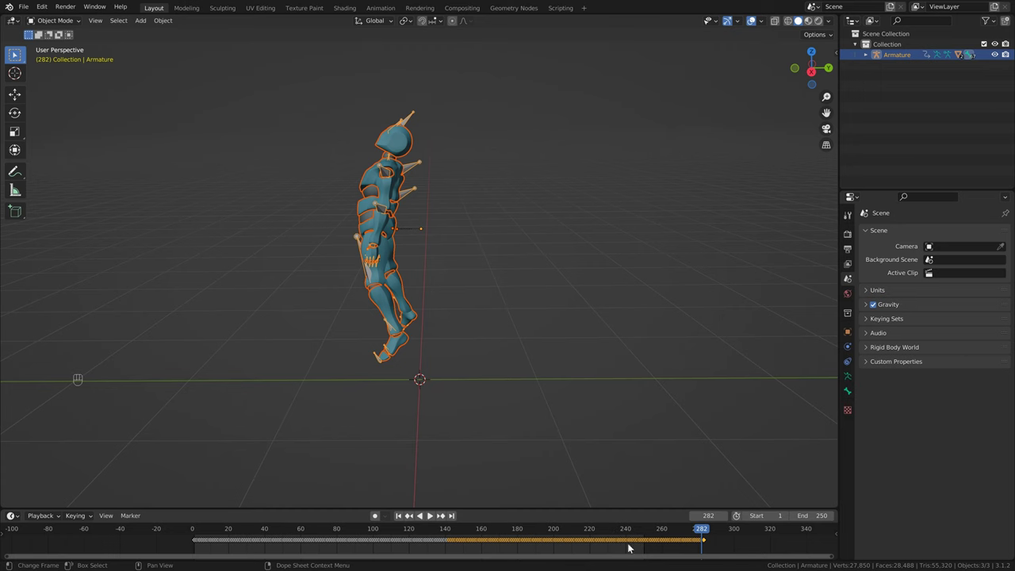
pyautogui.click(810, 515)
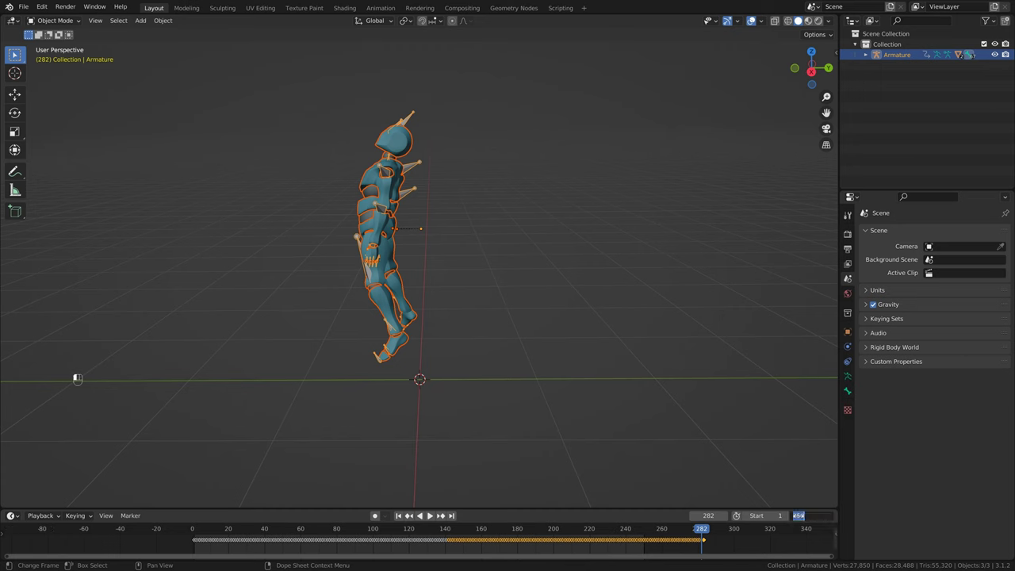
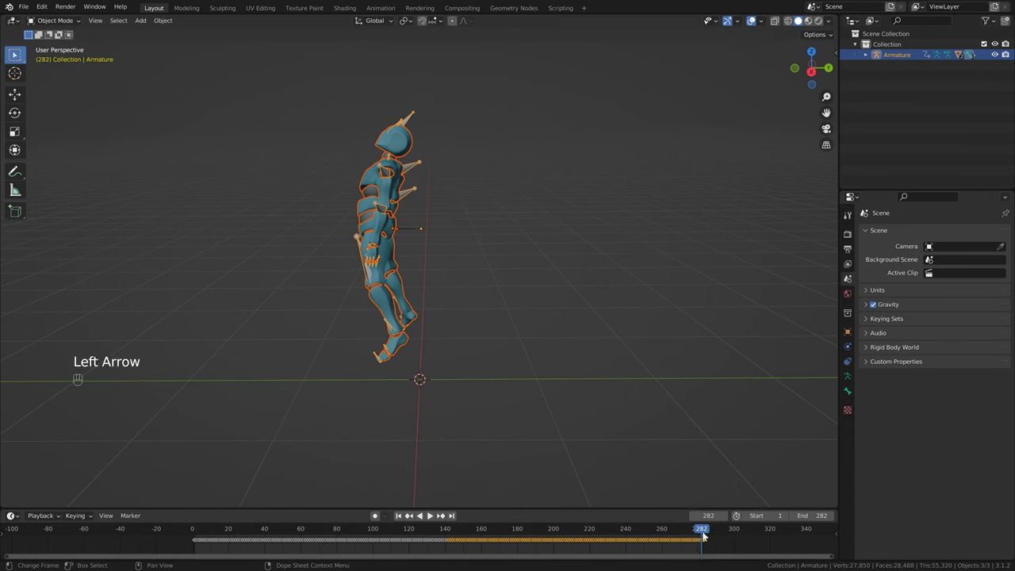
# Step: Paste the copied keyframes again at frame 283 and set the scene's end frame to 424
pyautogui.press('Right')
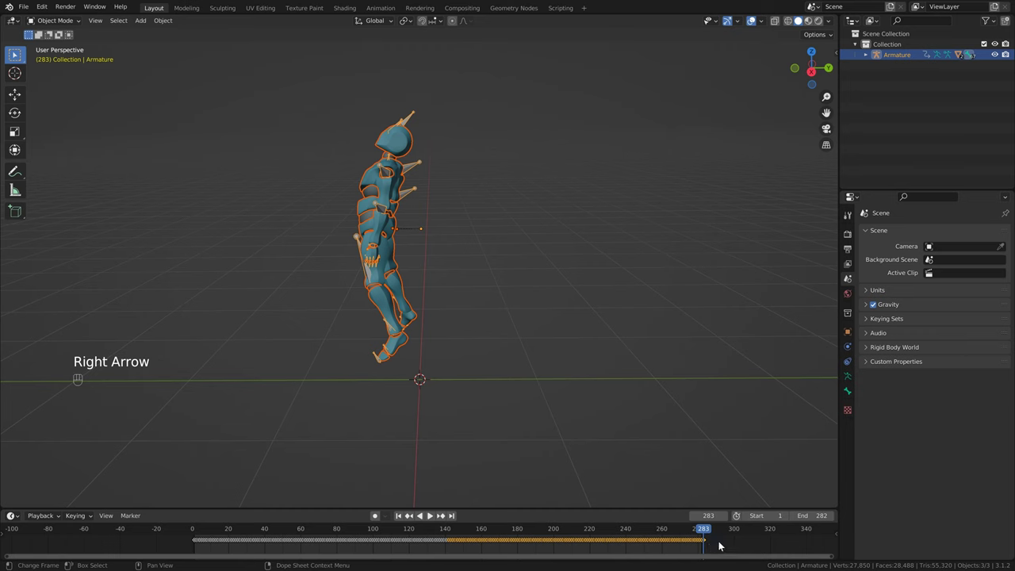
pyautogui.hotkey('ctrl', 'v')
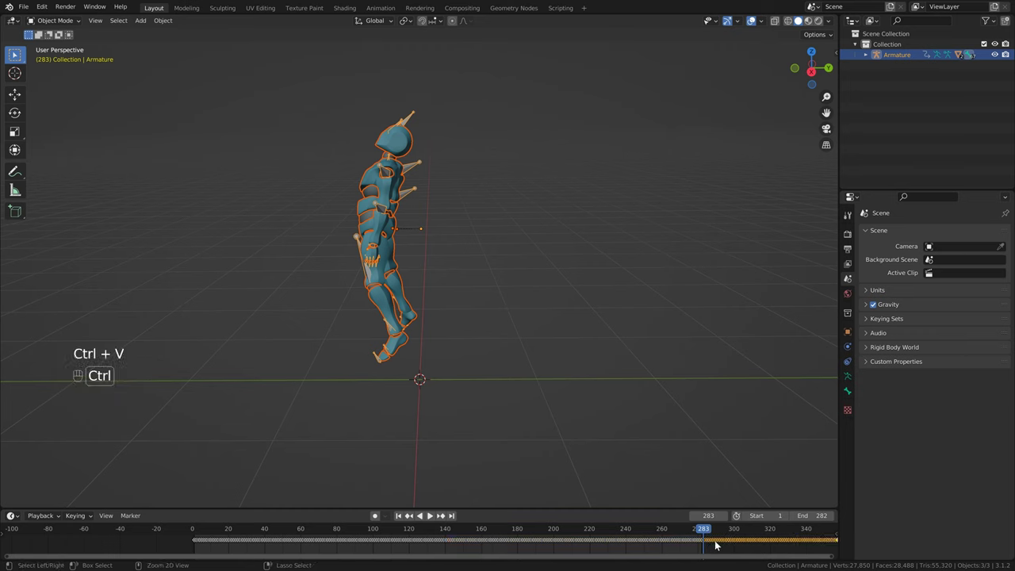
pyautogui.keyDown('alt'); pyautogui.scroll(-5, 723, 548); pyautogui.keyUp('alt')
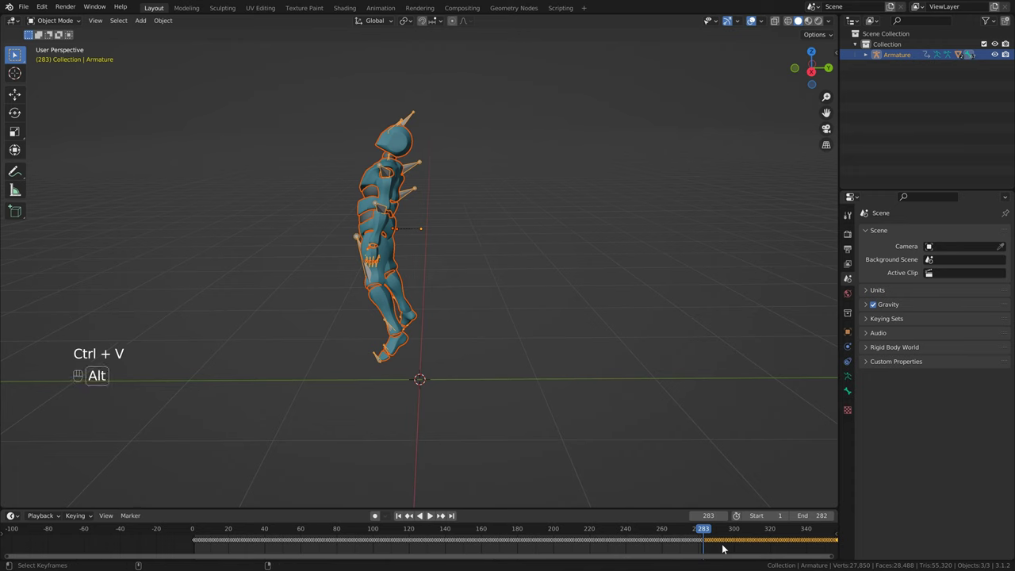
pyautogui.scroll(-3, 739, 539)
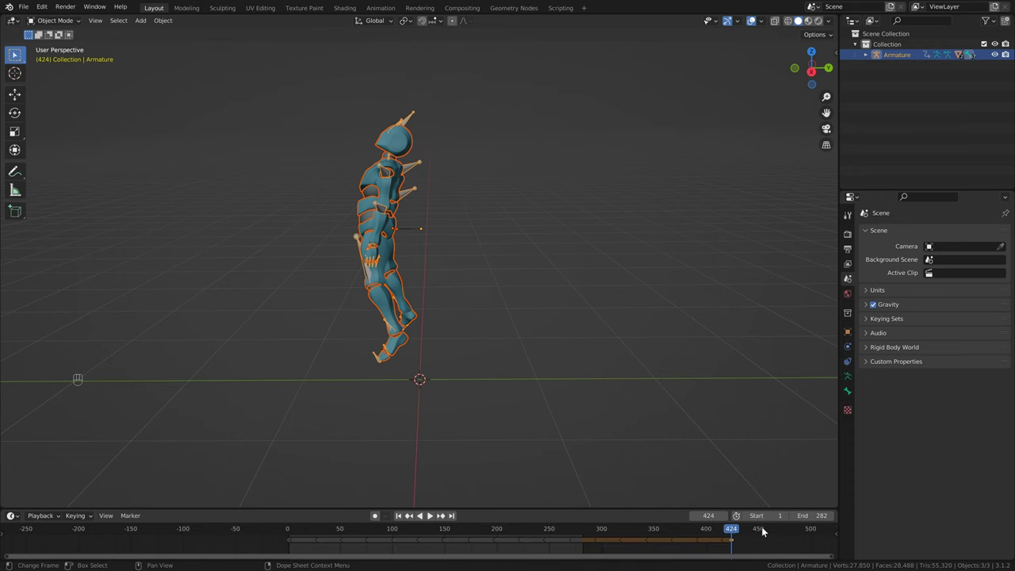
pyautogui.click(810, 516)
pyautogui.write('424')
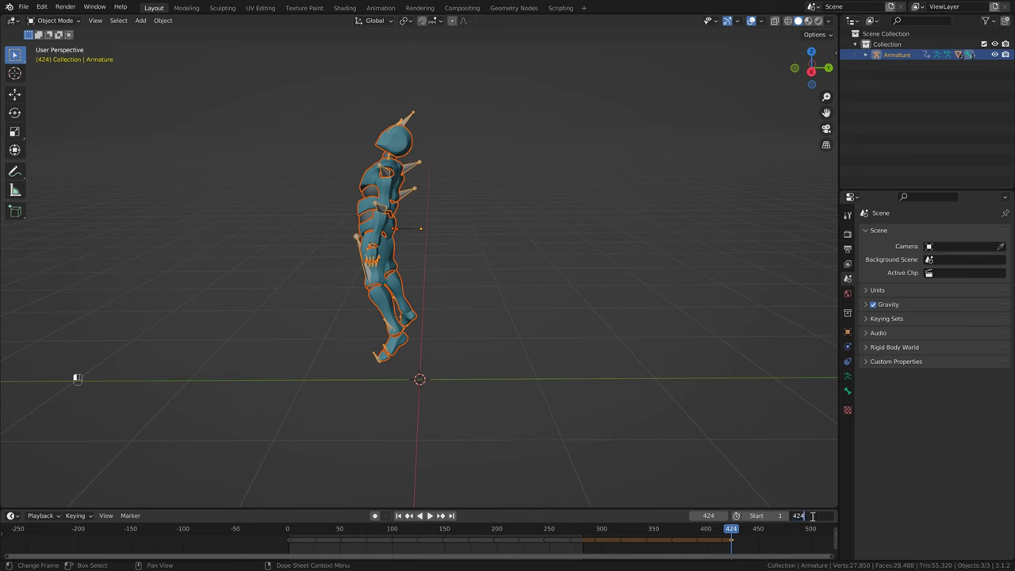
pyautogui.press('Return')
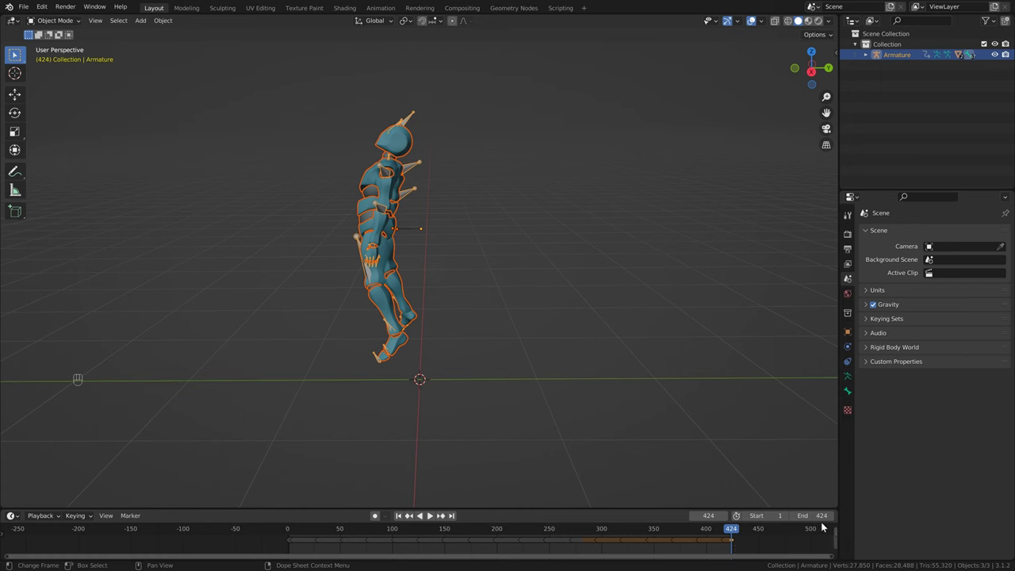
# Step: Play the extended animation and check the transition around frame 283
pyautogui.moveTo(734, 536); pyautogui.dragTo(716, 532)
pyautogui.press('space')
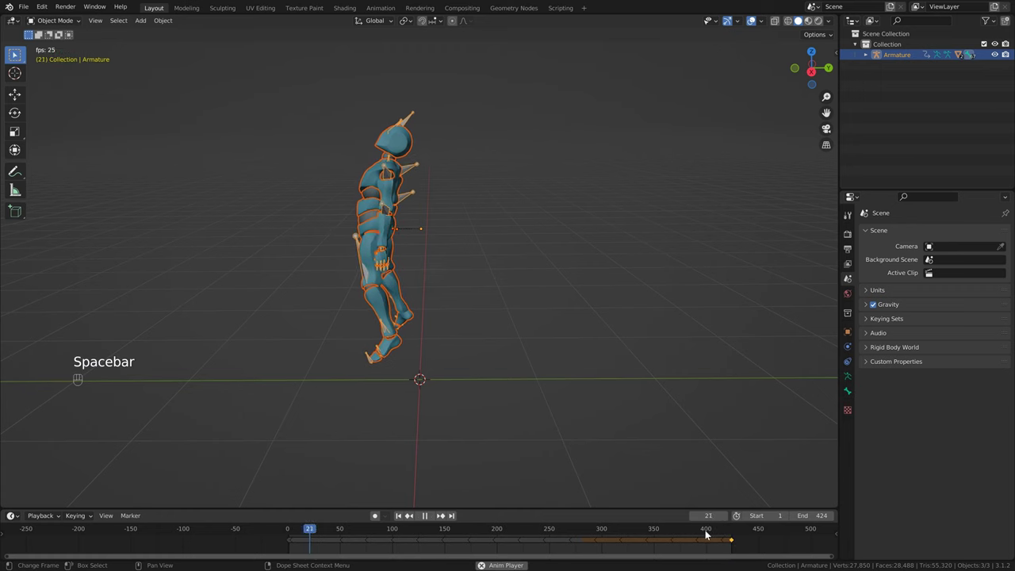
pyautogui.click(703, 535)
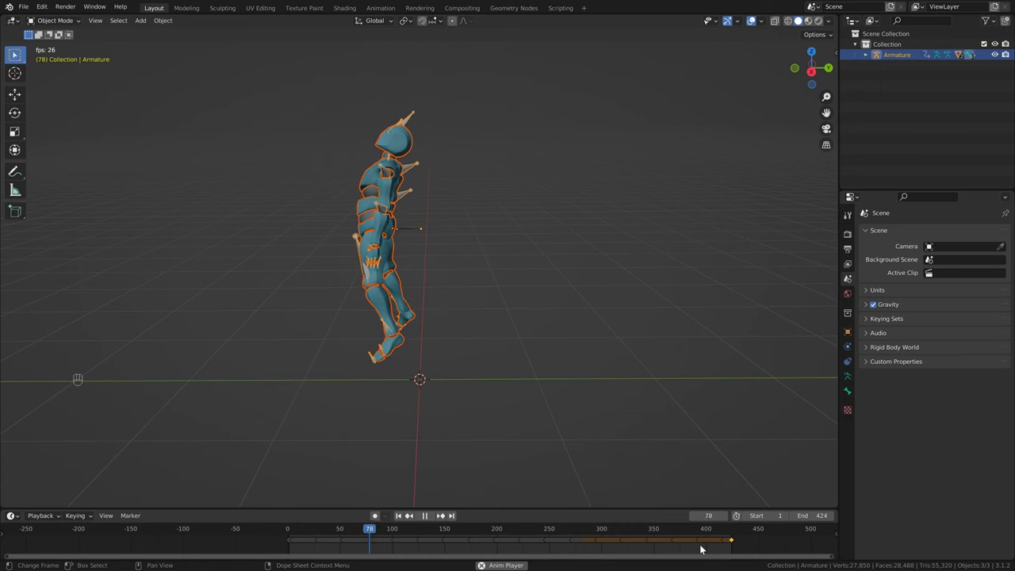
pyautogui.press('space')
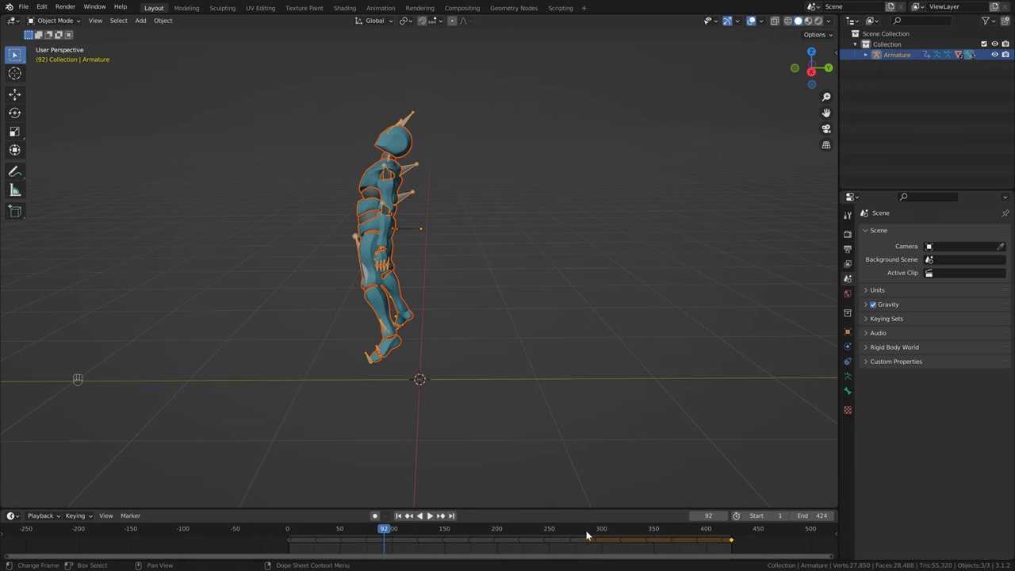
pyautogui.click(587, 536)
pyautogui.press('space')
pyautogui.press('space')
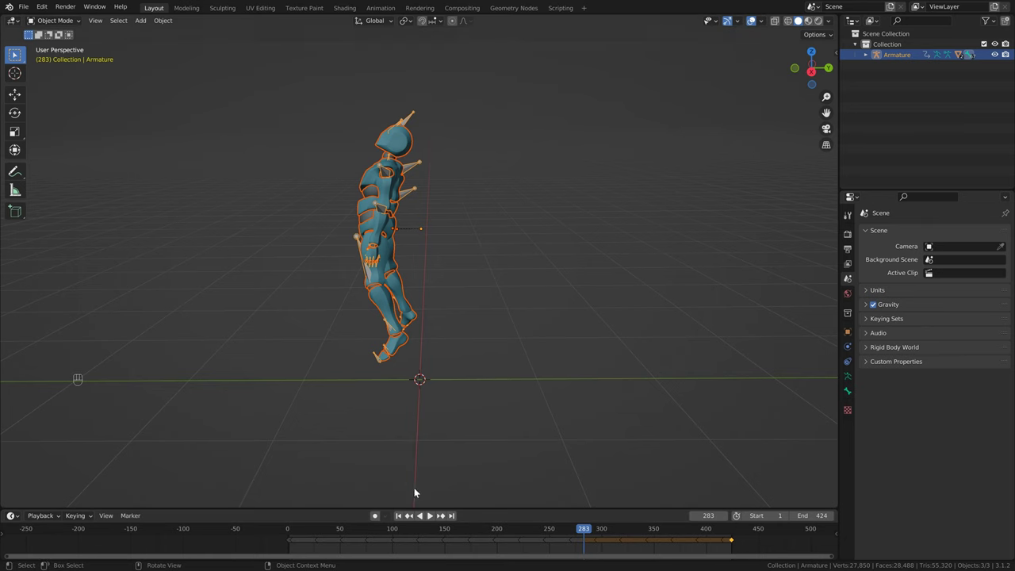
# Step: Return to the first frame of the animation and save the file
pyautogui.click(398, 516)
pyautogui.scroll(2, 295, 545)
pyautogui.scroll(1, 295, 545)
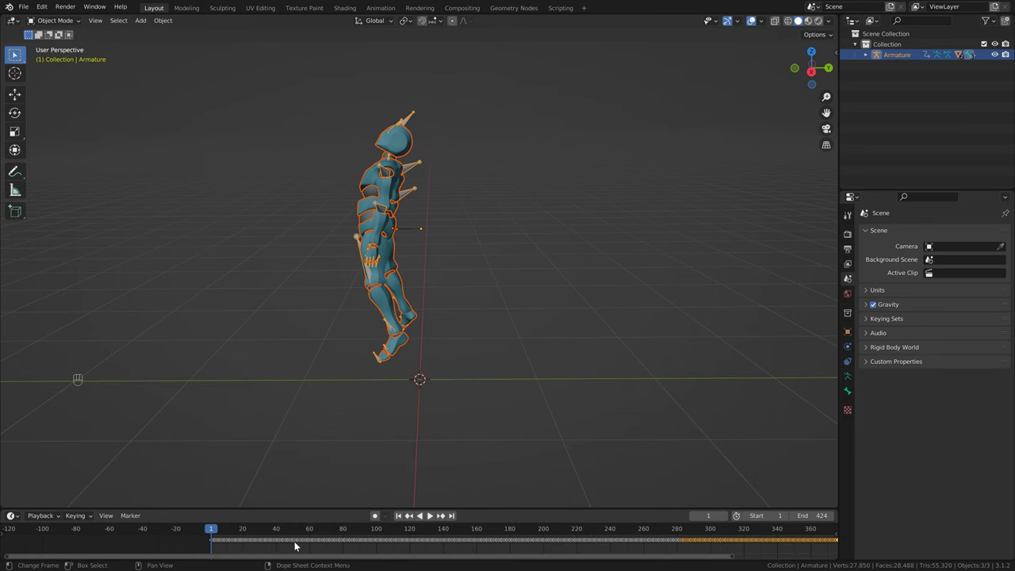
pyautogui.hotkey('ctrl', 's')
# Step: Deselect the character and add a mesh plane at the world origin
pyautogui.click(505, 194)
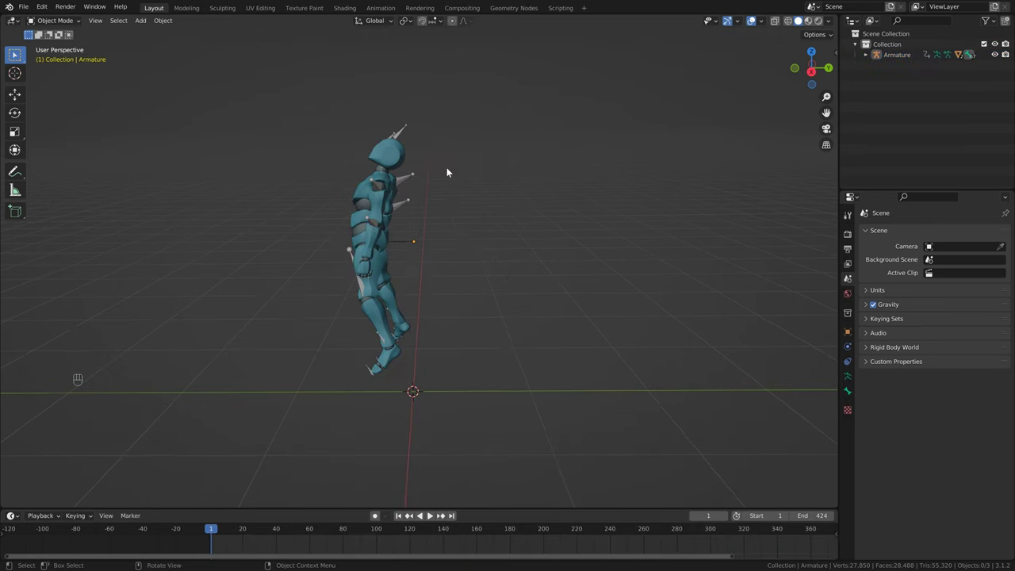
pyautogui.hotkey('ctrl', 'z')
pyautogui.hotkey('shift', 'a')
pyautogui.moveTo(483, 194)
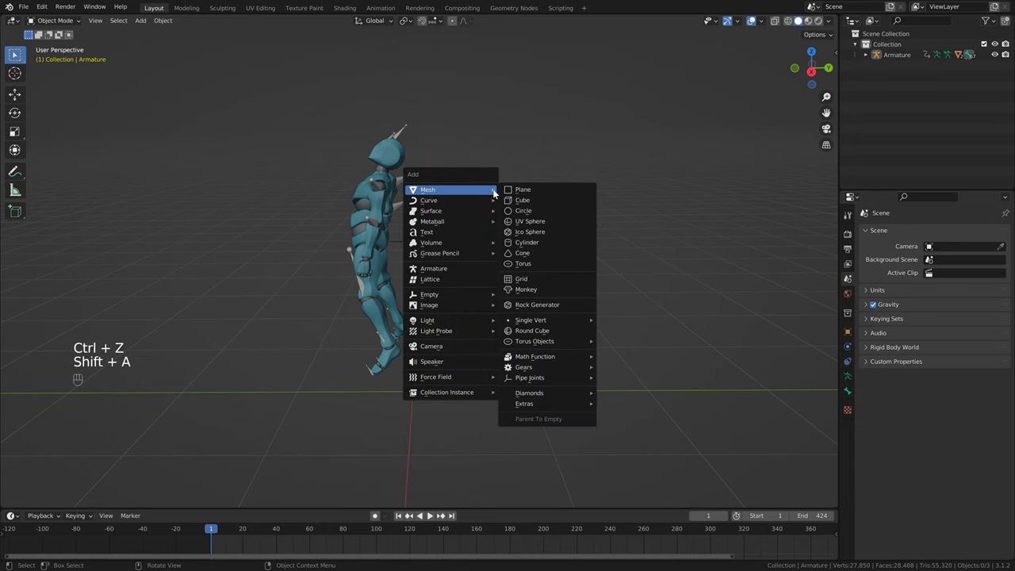
pyautogui.click(515, 192)
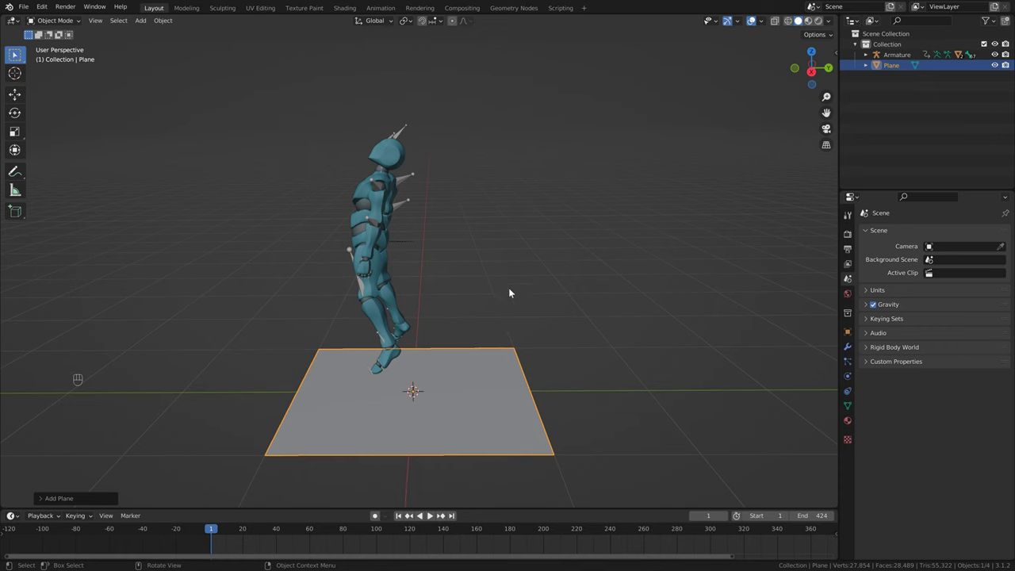
# Step: Rotate the plane 90° around the global X axis so it stands upright
pyautogui.press('r')
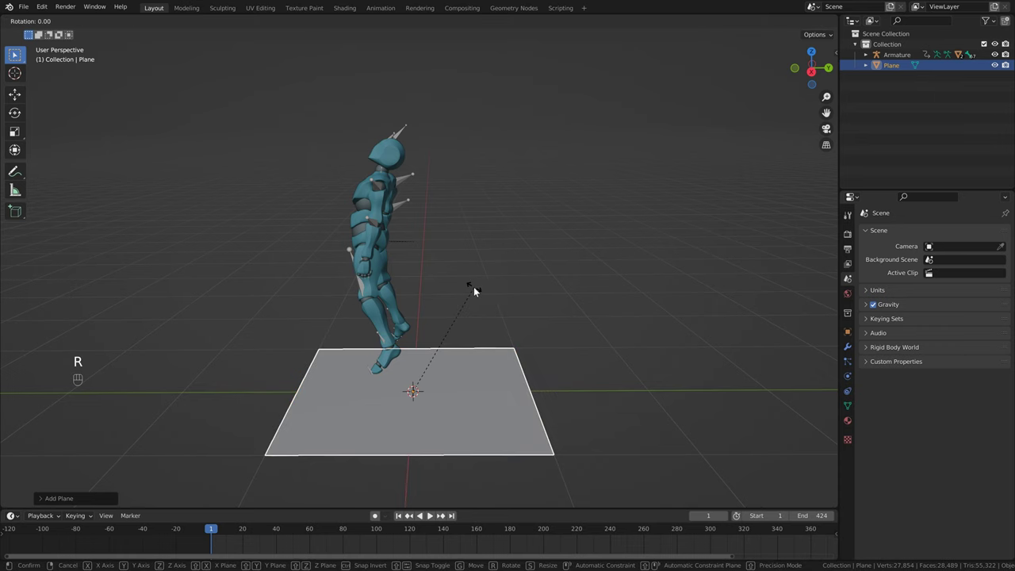
pyautogui.write('x')
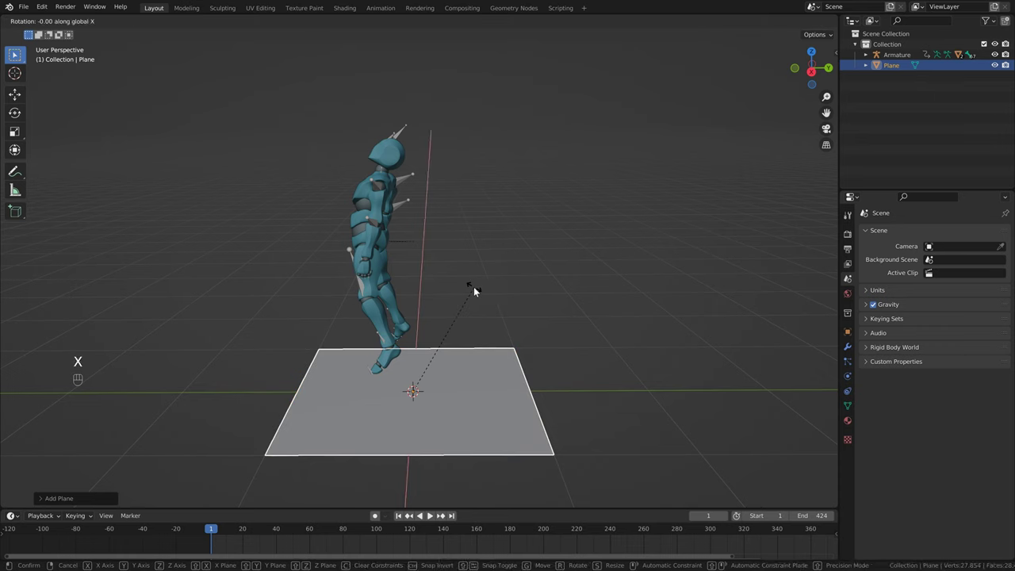
pyautogui.write('90')
pyautogui.click(449, 310)
# Step: Raise the plane about 0.8 m along Z and shift it slightly along Y towards the character's back
pyautogui.press('g')
pyautogui.press('z')
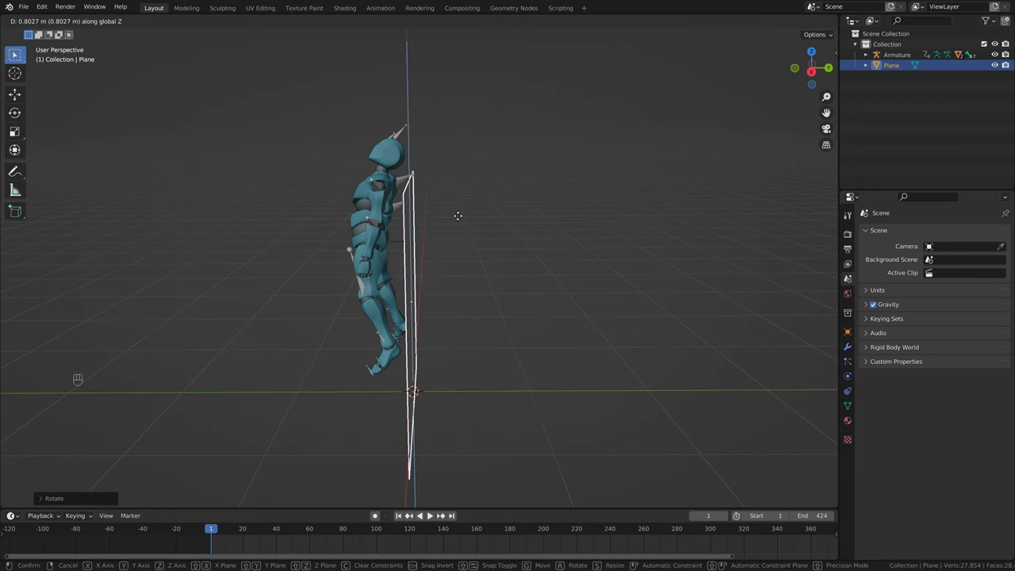
pyautogui.click(458, 216)
pyautogui.press('g')
pyautogui.press('y')
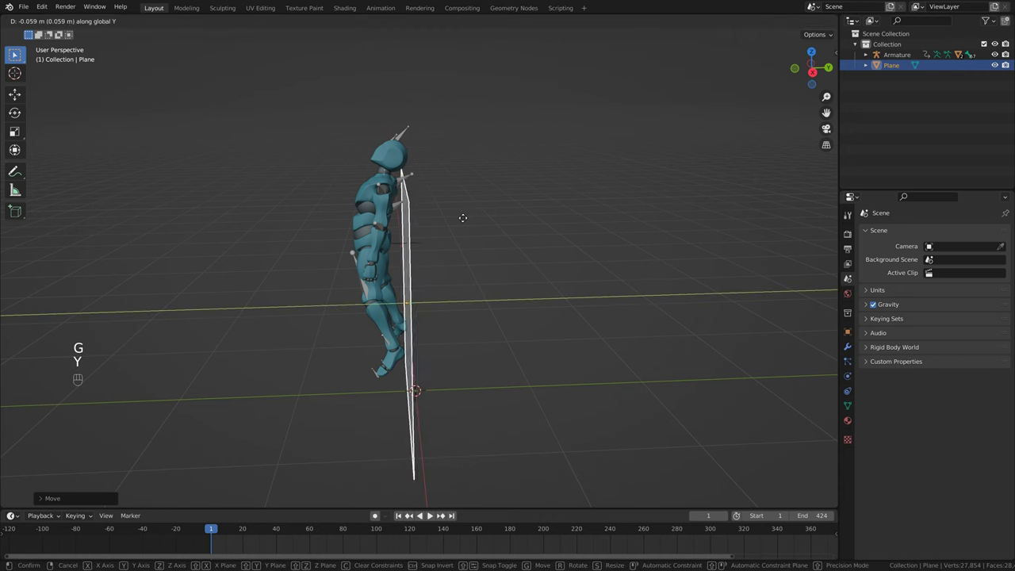
pyautogui.click(459, 219)
# Step: In Edit Mode, scale the plane's top edge along its local X axis so it fits between the character's shoulders
pyautogui.scroll(4, 404, 189)
pyautogui.moveTo(404, 184); pyautogui.dragTo(460, 113, button='middle')
pyautogui.keyDown('shift'); pyautogui.moveTo(413, 164); pyautogui.dragTo(379, 180, button='middle'); pyautogui.keyUp('shift')
pyautogui.press('Tab')
pyautogui.moveTo(183, 161); pyautogui.dragTo(565, 189)
pyautogui.press('s')
pyautogui.press('x')
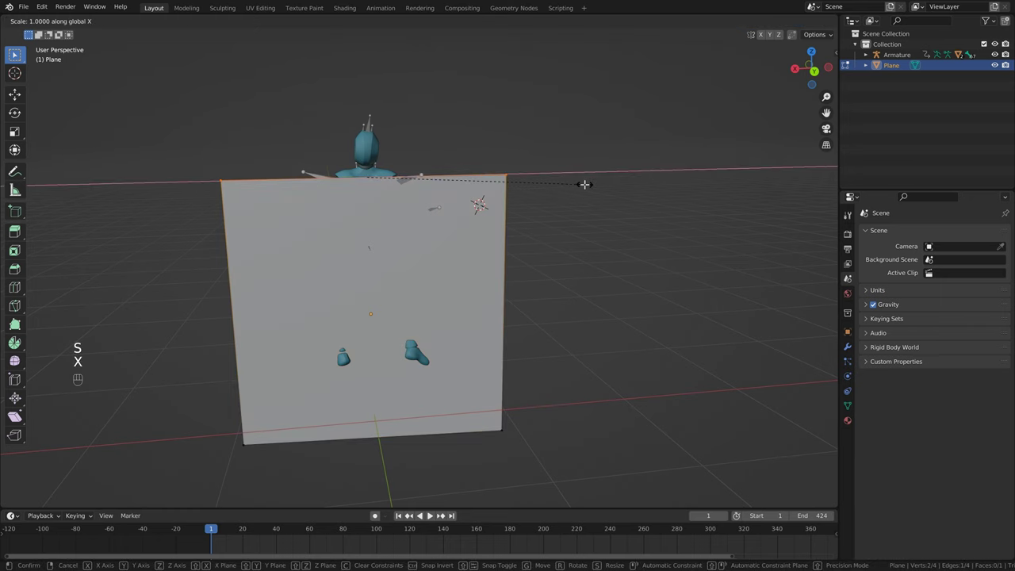
pyautogui.press('x')
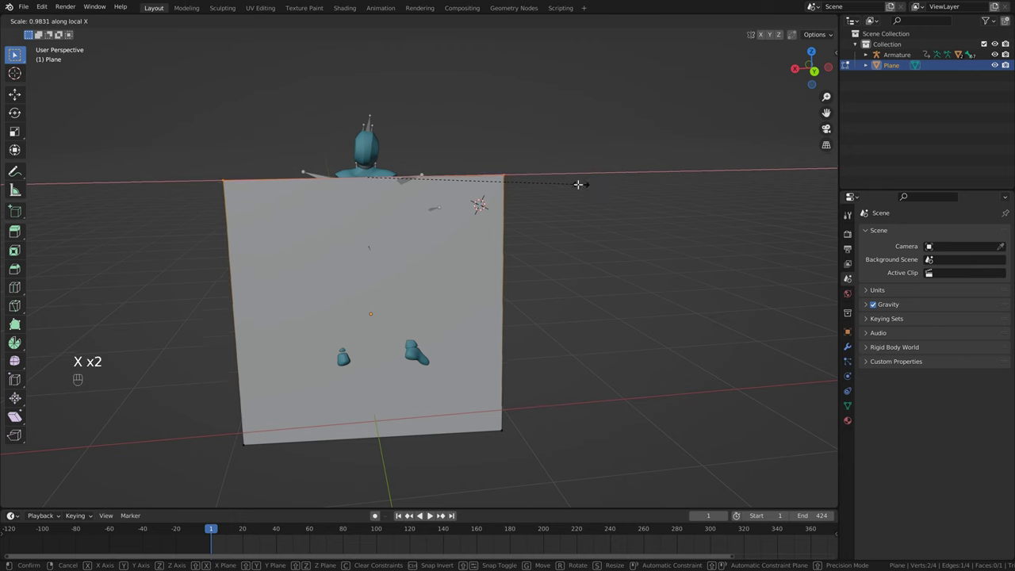
pyautogui.click(396, 182)
# Step: Move the plane's bottom edge backwards along Y, away from the legs, and raise it along Z
pyautogui.moveTo(397, 183); pyautogui.dragTo(281, 373, button='middle')
pyautogui.moveTo(519, 374); pyautogui.dragTo(546, 351, button='middle')
pyautogui.press('g')
pyautogui.press('y')
pyautogui.click(578, 351)
pyautogui.press('g')
pyautogui.press('z')
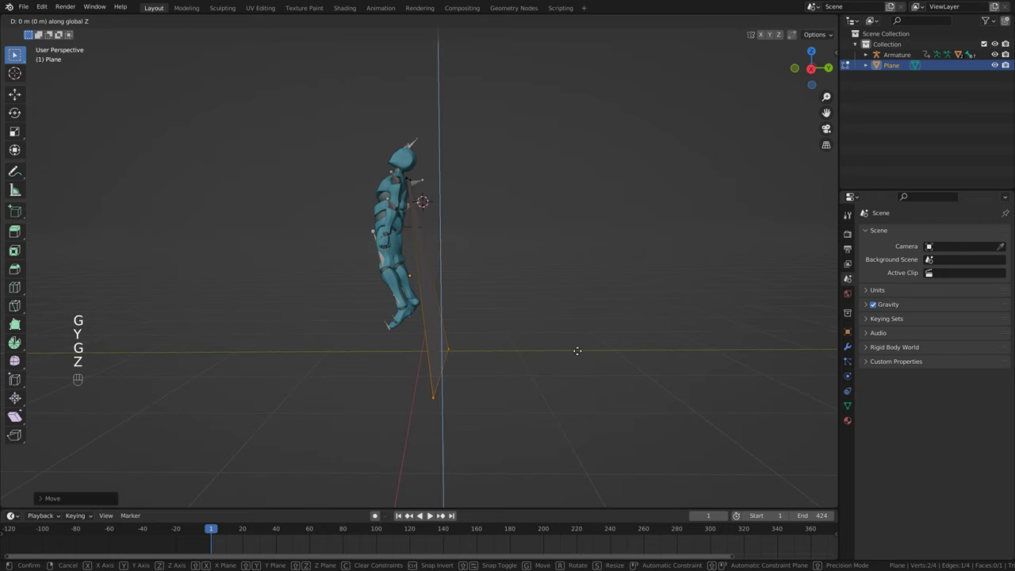
pyautogui.click(576, 286)
# Step: Narrow the plane's bottom edge along its local X axis to form a tapered cape shape
pyautogui.moveTo(576, 285); pyautogui.dragTo(578, 261, button='middle')
pyautogui.press('s')
pyautogui.press('x')
pyautogui.press('x')
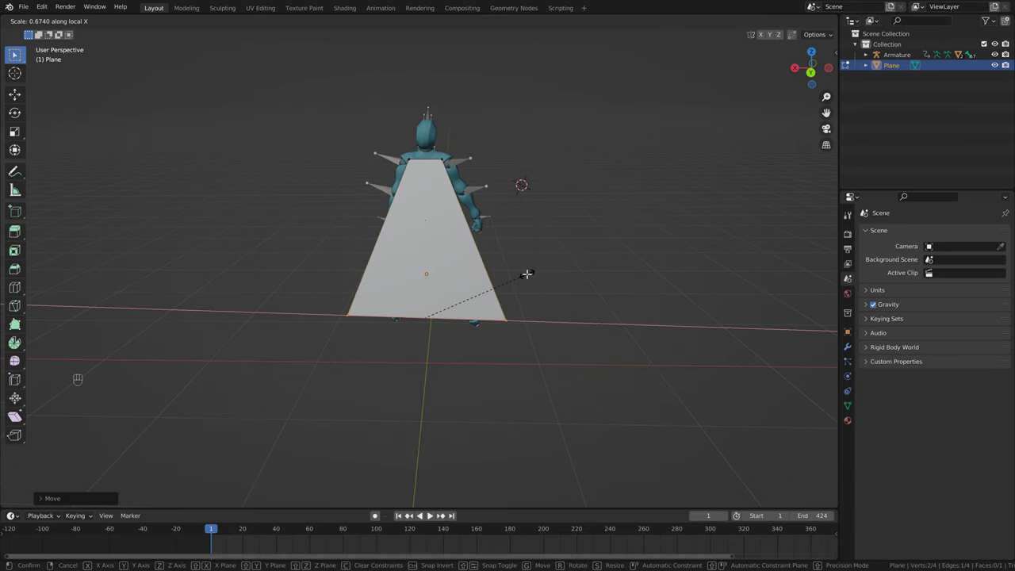
pyautogui.click(487, 278)
# Step: Select the plane's entire mesh and subdivide it
pyautogui.moveTo(526, 335); pyautogui.dragTo(535, 242, button='middle')
pyautogui.moveTo(472, 243); pyautogui.dragTo(516, 220, button='middle')
pyautogui.moveTo(462, 249); pyautogui.dragTo(500, 224, button='middle')
pyautogui.scroll(2, 462, 222)
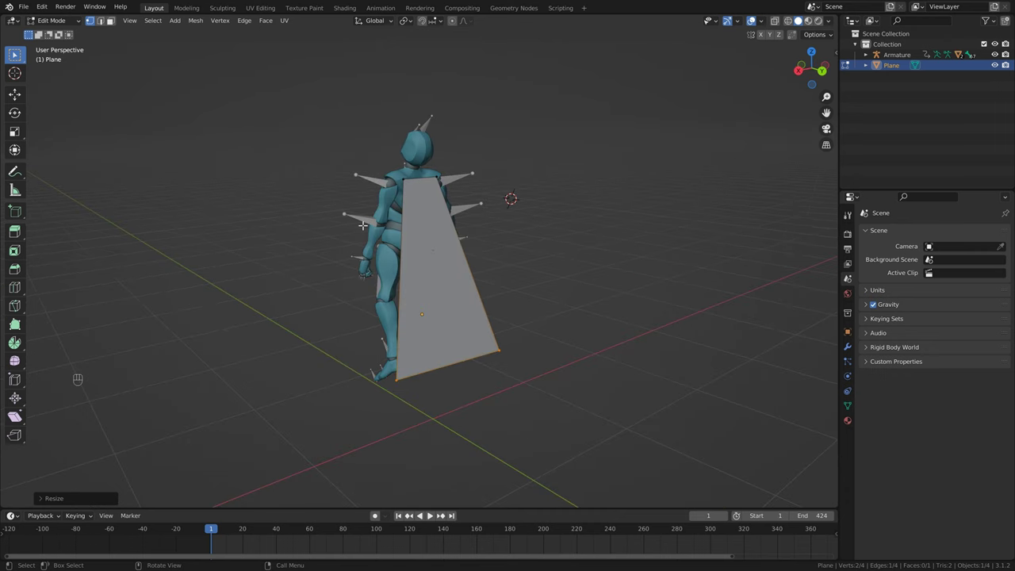
pyautogui.press('a')
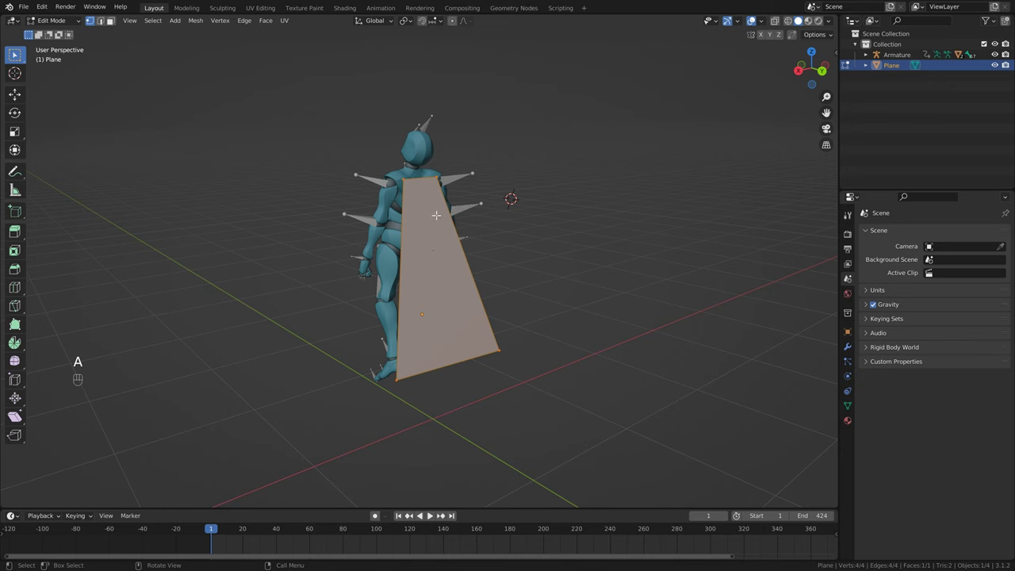
pyautogui.rightClick(430, 196)
pyautogui.click(431, 197)
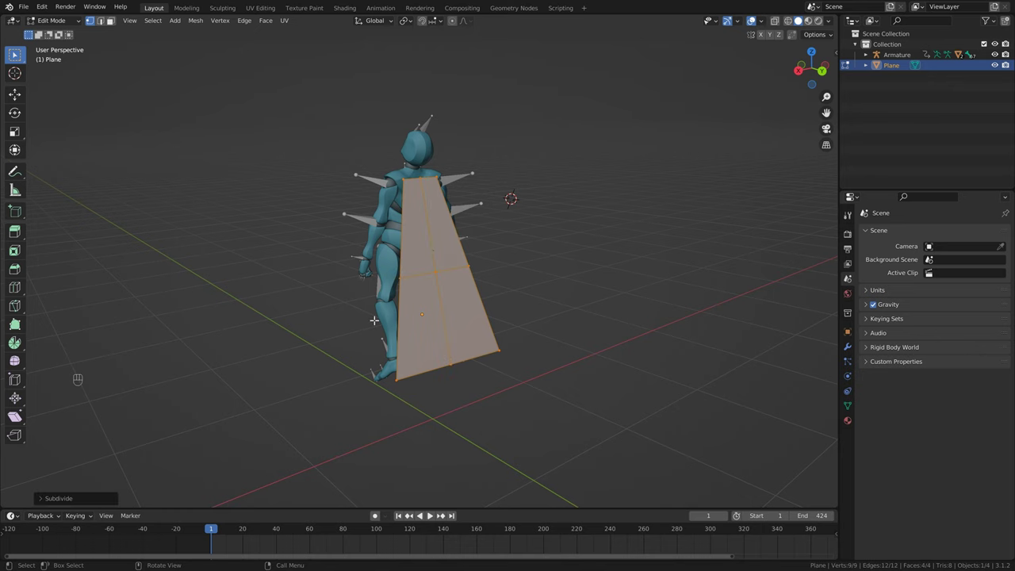
# Step: Set the subdivision's number of cuts to 25
pyautogui.click(43, 498)
pyautogui.click(173, 426)
pyautogui.click(173, 426)
pyautogui.click(172, 426)
pyautogui.click(173, 426)
pyautogui.click(149, 426)
pyautogui.write('10')
pyautogui.press('Return')
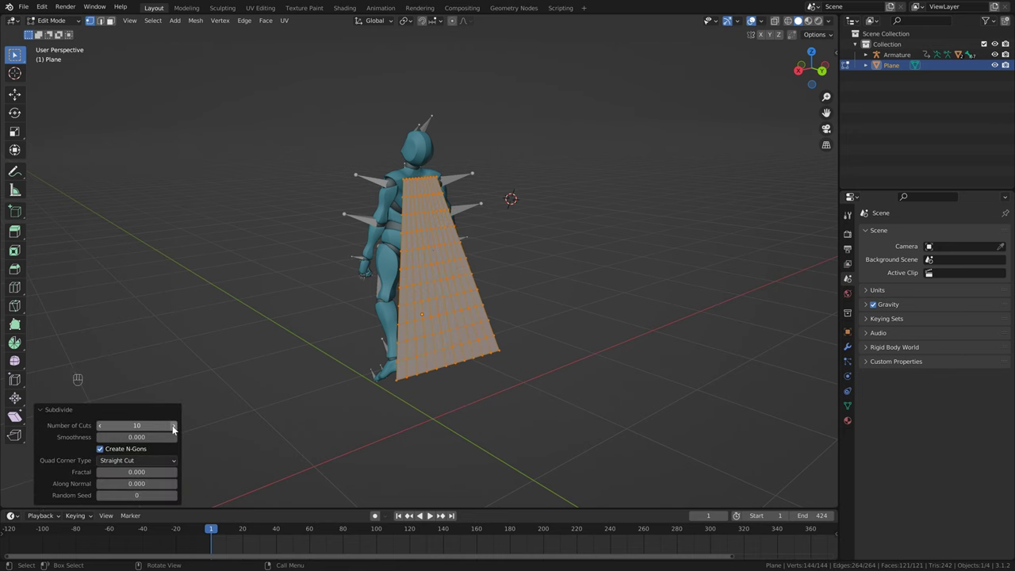
pyautogui.click(149, 426)
pyautogui.write('25')
pyautogui.press('Return')
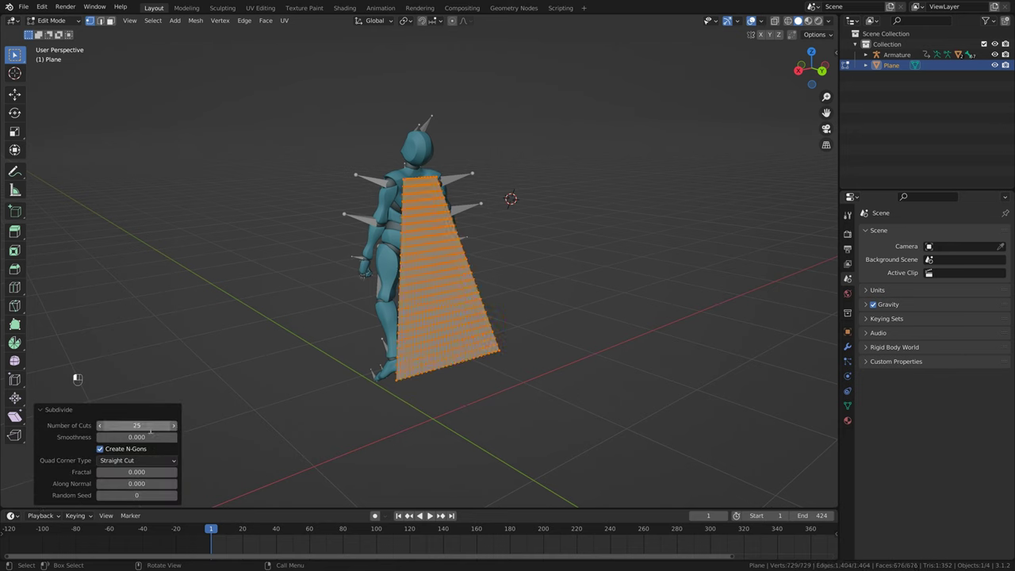
pyautogui.moveTo(150, 431); pyautogui.dragTo(139, 426)
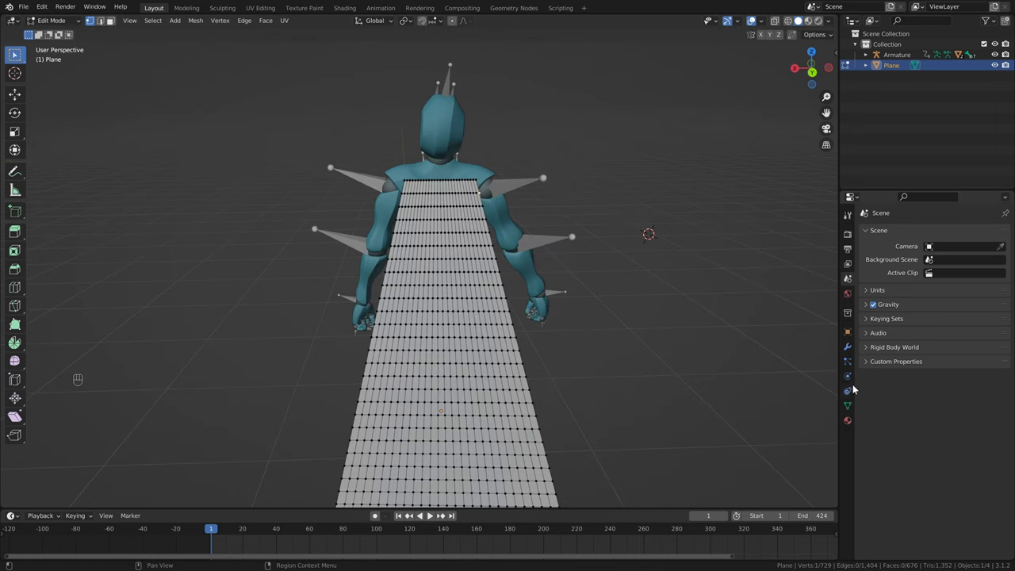
# Step: Add a vertex group to the plane and name it pin
pyautogui.click(848, 406)
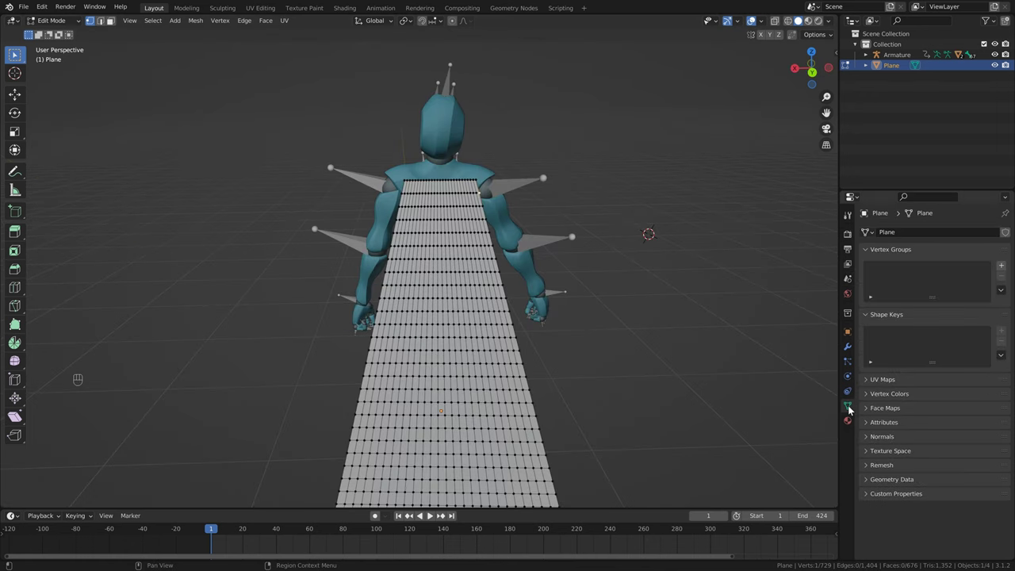
pyautogui.click(1001, 267)
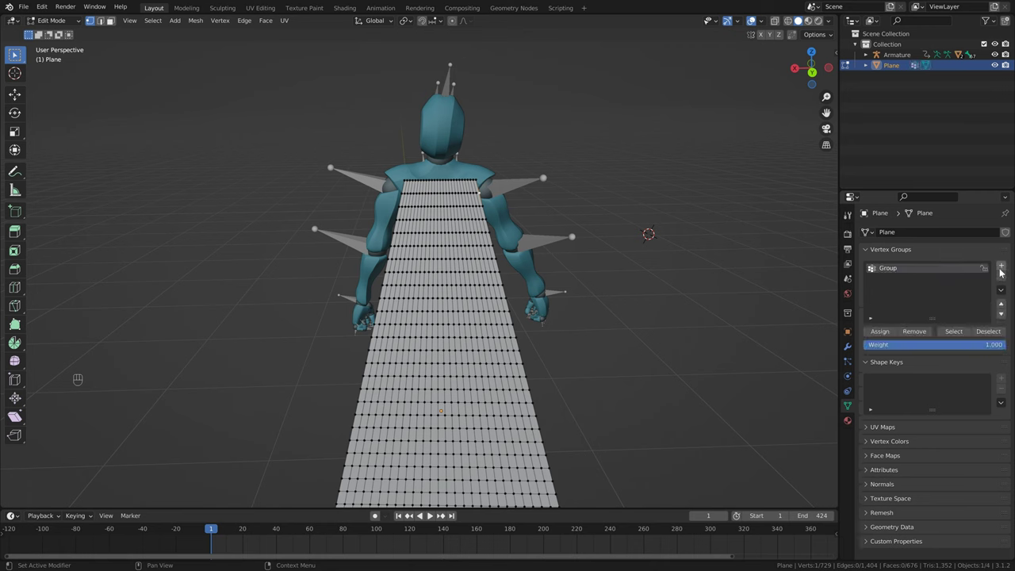
pyautogui.doubleClick(900, 267)
pyautogui.write('pin')
pyautogui.press('Return')
# Step: Assign the five vertices at each end of the cape's top edge to the pin group and return to Object Mode
pyautogui.moveTo(394, 174); pyautogui.dragTo(415, 183)
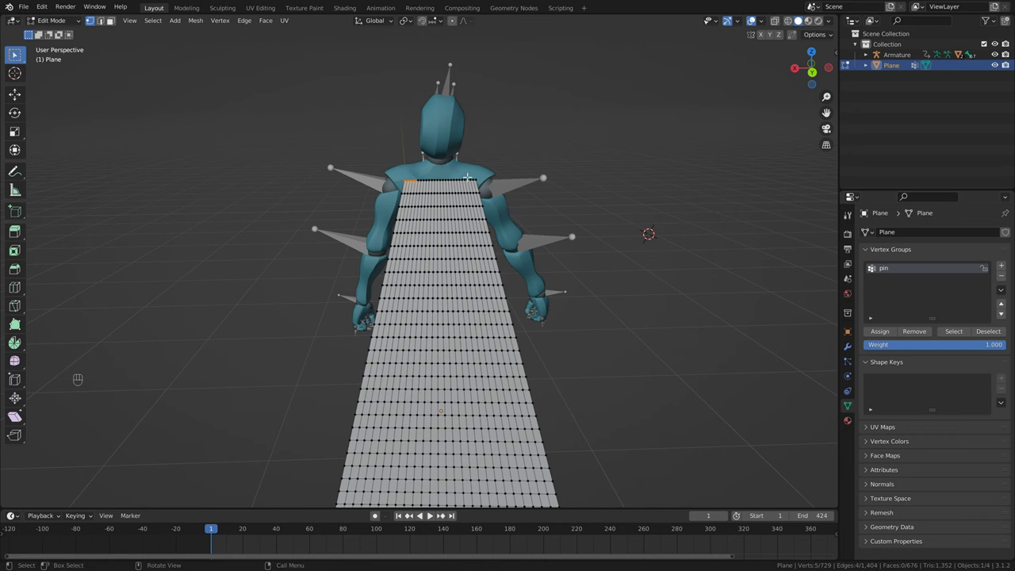
pyautogui.scroll(2, 400, 181)
pyautogui.keyDown('shift'); pyautogui.scroll(1, 388, 171); pyautogui.keyUp('shift')
pyautogui.keyDown('shift'); pyautogui.moveTo(497, 156); pyautogui.dragTo(474, 176); pyautogui.keyUp('shift')
pyautogui.scroll(-2, 452, 236)
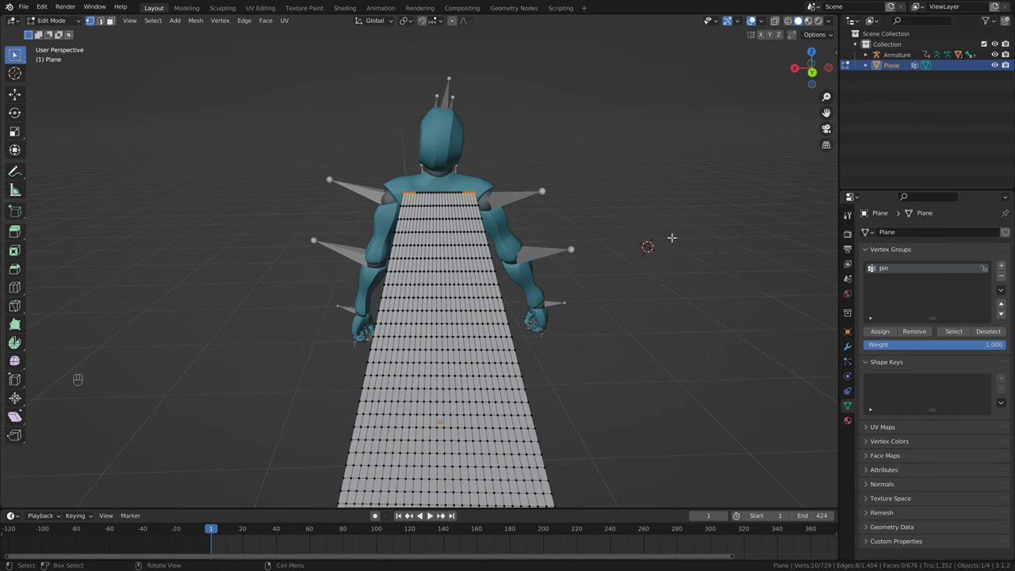
pyautogui.click(886, 333)
pyautogui.press('Tab')
# Step: Add cloth physics to the plane with 8 quality steps
pyautogui.moveTo(329, 205); pyautogui.dragTo(484, 189, button='middle')
pyautogui.moveTo(412, 238); pyautogui.dragTo(517, 191, button='middle')
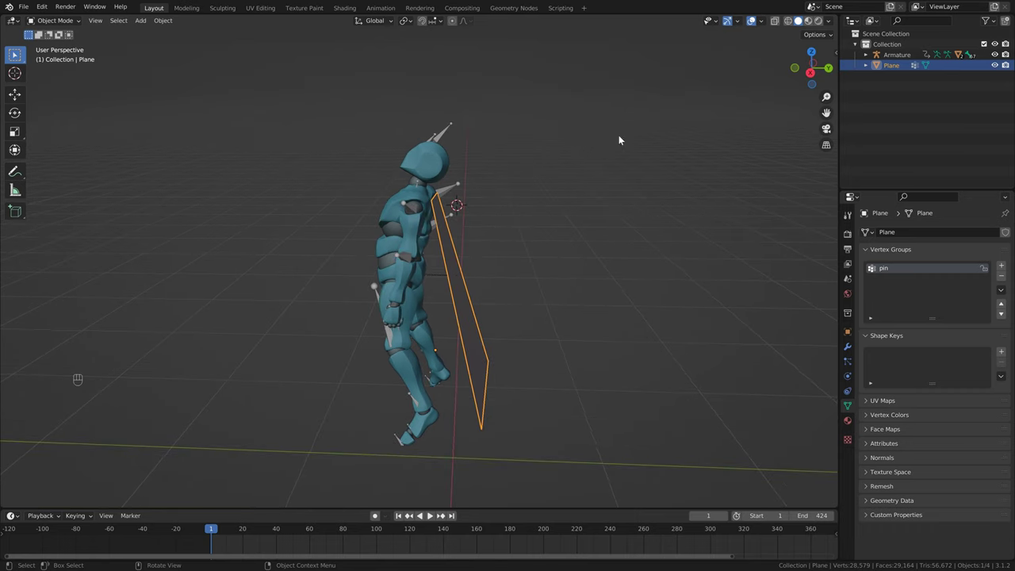
pyautogui.click(847, 377)
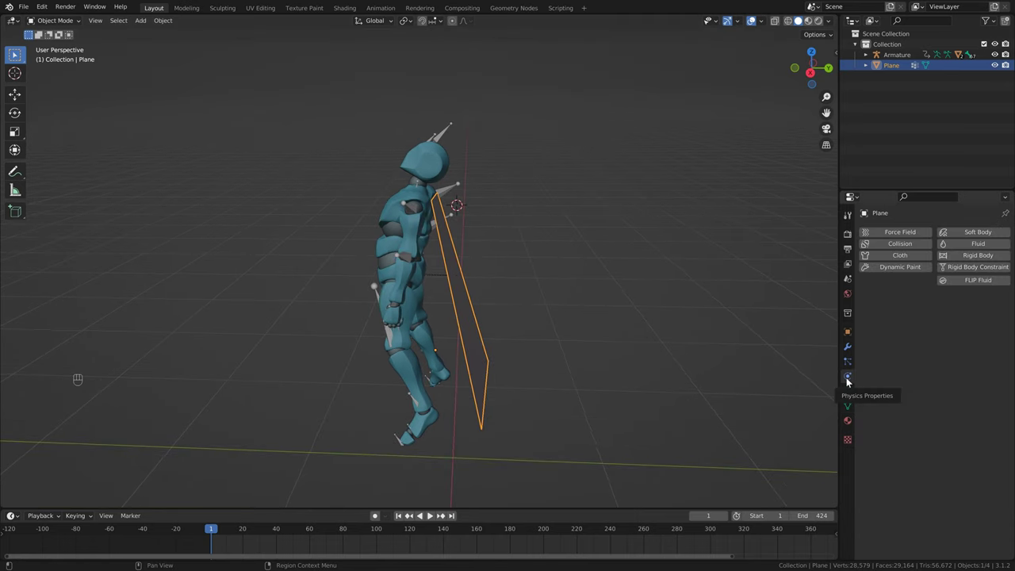
pyautogui.click(910, 253)
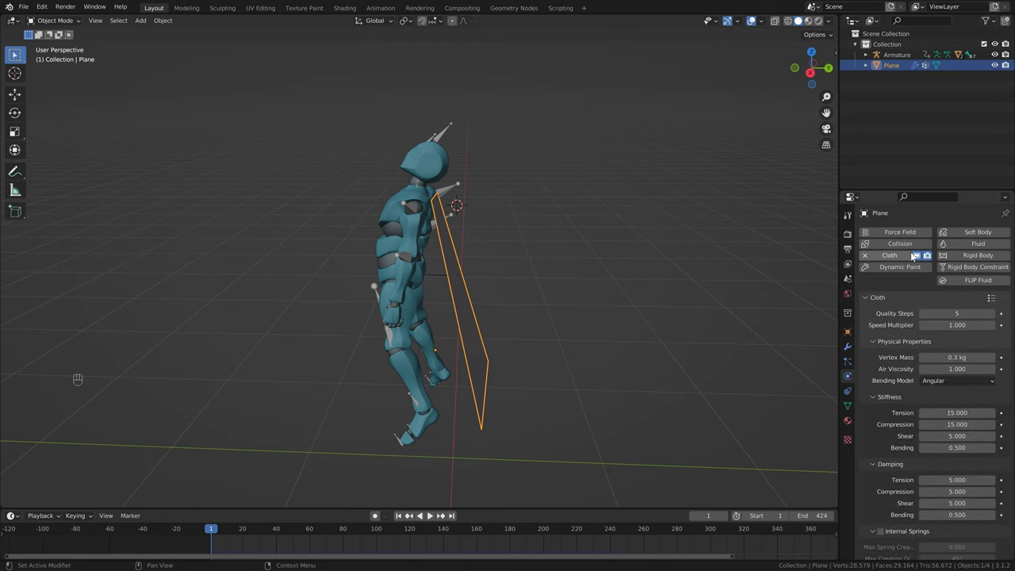
pyautogui.click(992, 314)
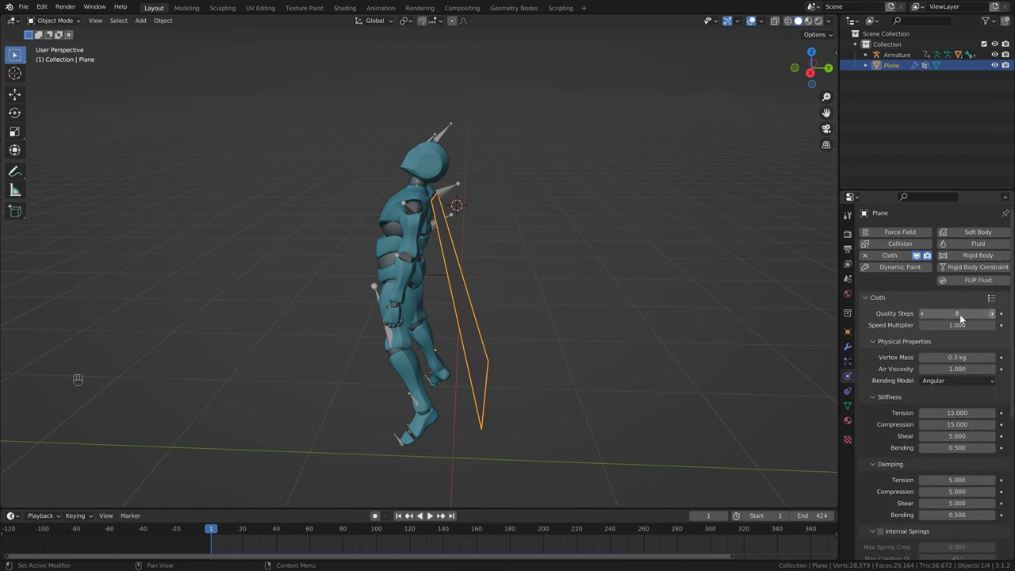
# Step: Set the cloth's shape pin group to the pin vertex group
pyautogui.scroll(-8, 878, 418)
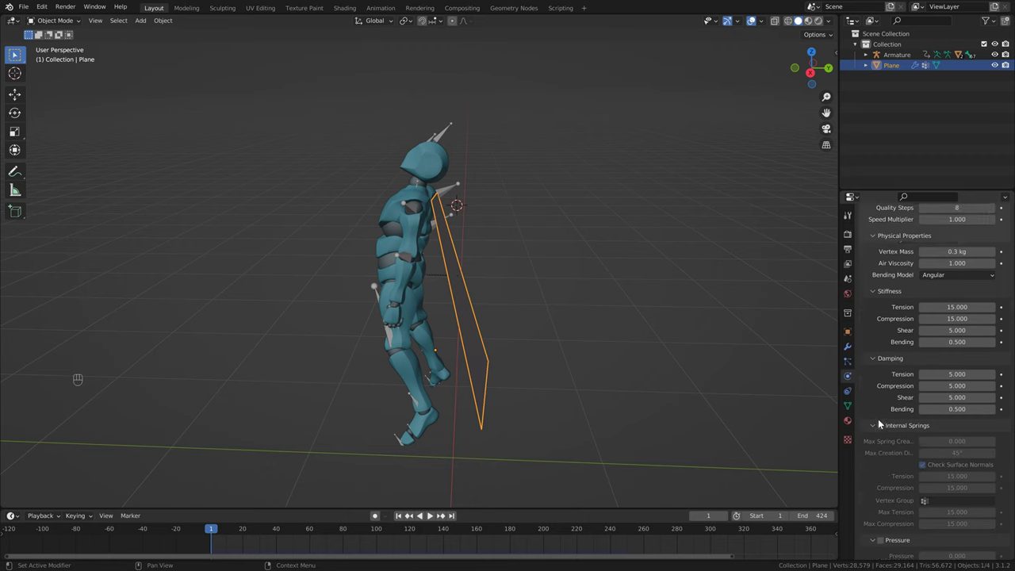
pyautogui.click(878, 513)
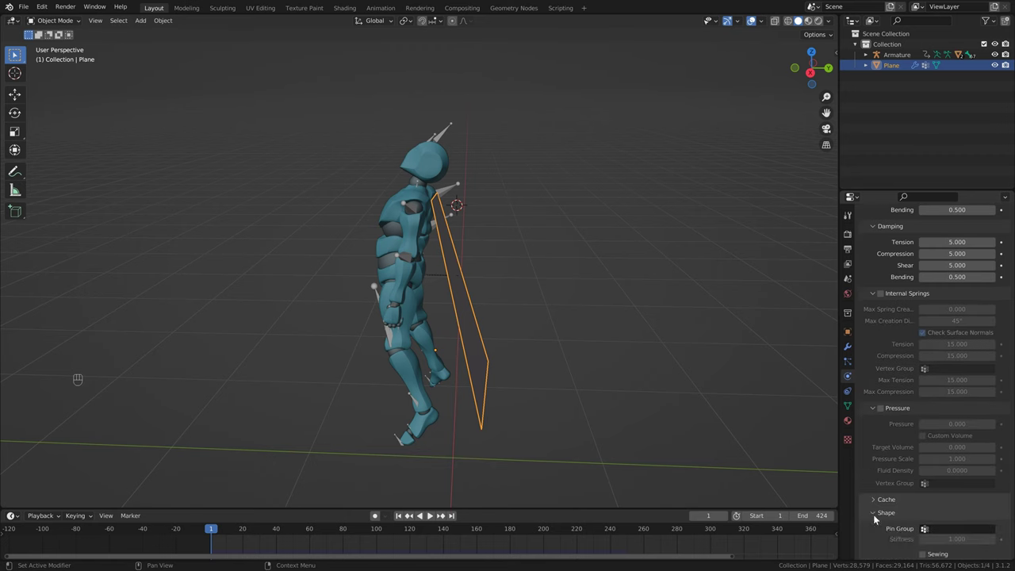
pyautogui.scroll(-3, 912, 499)
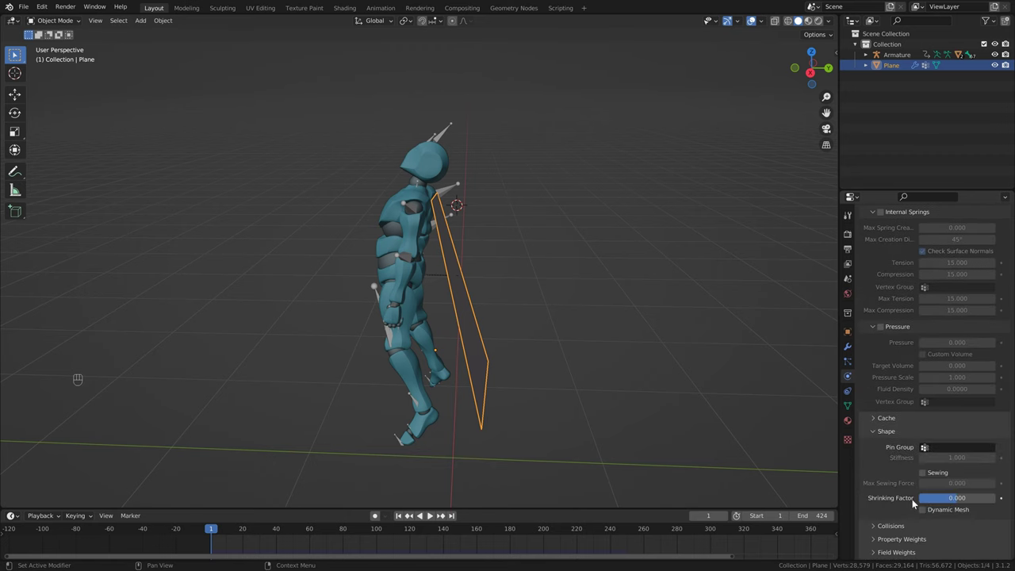
pyautogui.click(956, 449)
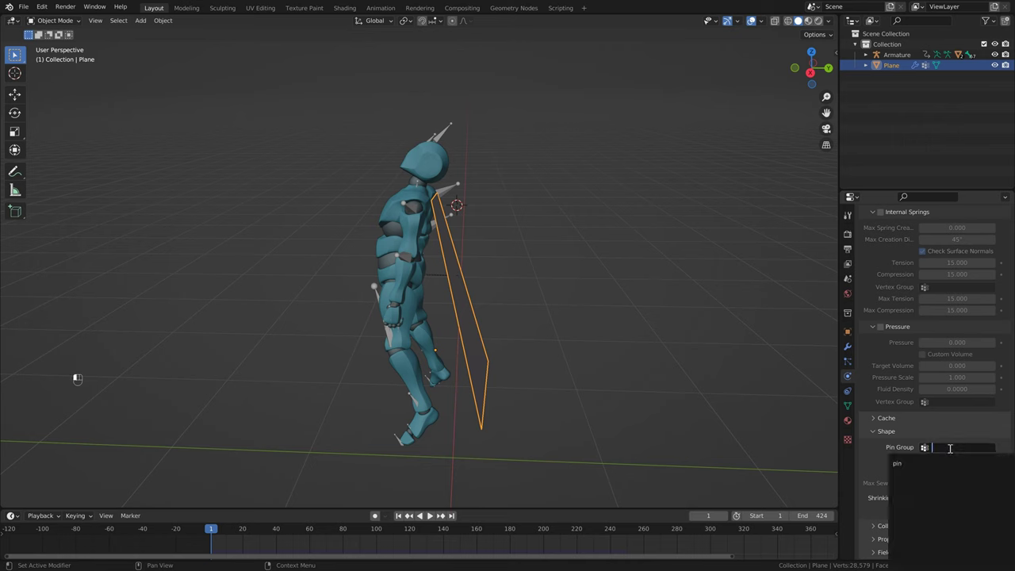
pyautogui.click(906, 464)
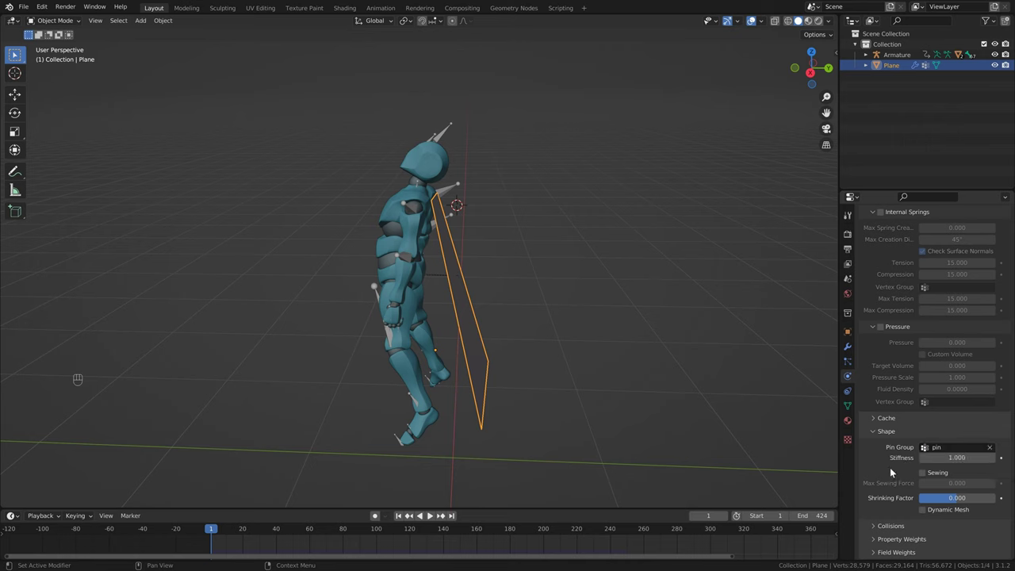
# Step: Raise the cloth's collision quality to 8
pyautogui.click(872, 527)
pyautogui.scroll(-5, 888, 505)
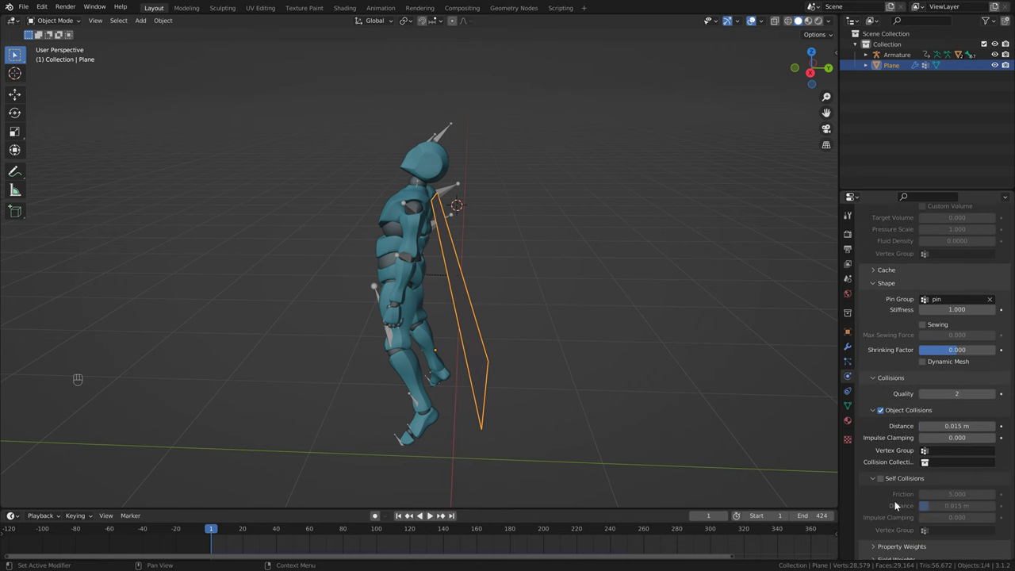
pyautogui.click(992, 394)
pyautogui.click(992, 394)
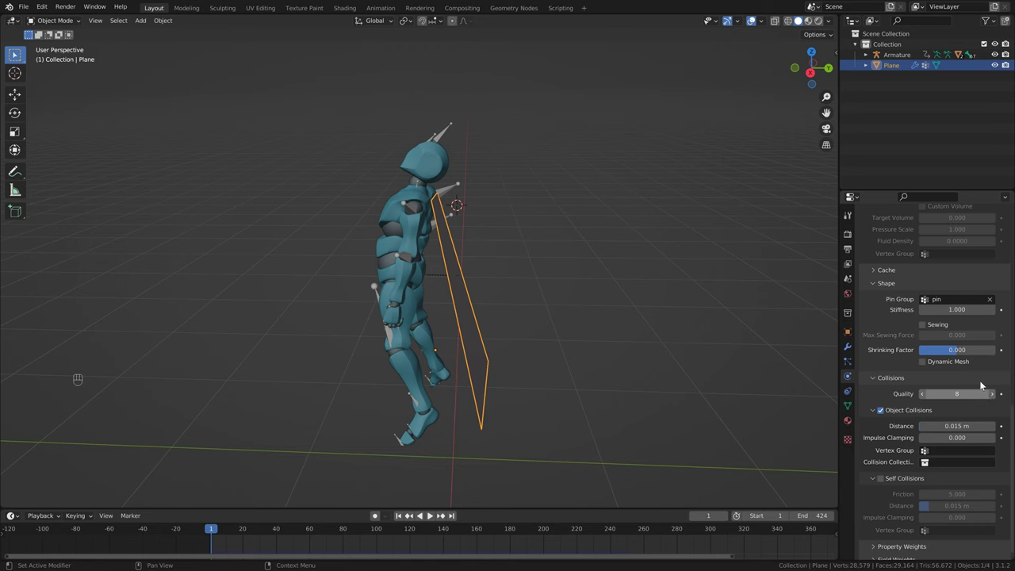
# Step: Enable self collisions for the cloth with a distance of 0.001 m and save the file
pyautogui.scroll(-1, 884, 469)
pyautogui.click(881, 472)
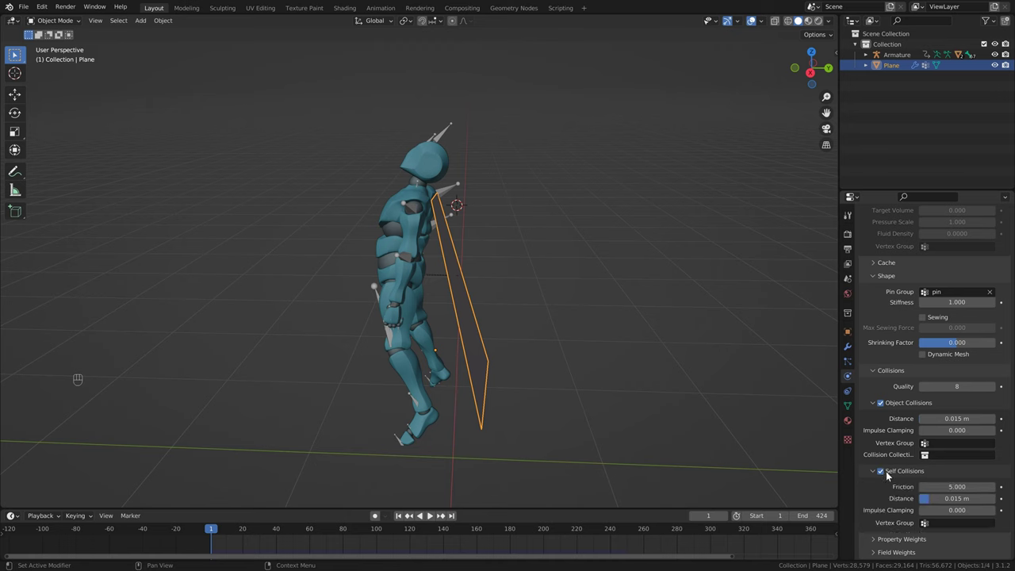
pyautogui.click(955, 500)
pyautogui.write('0')
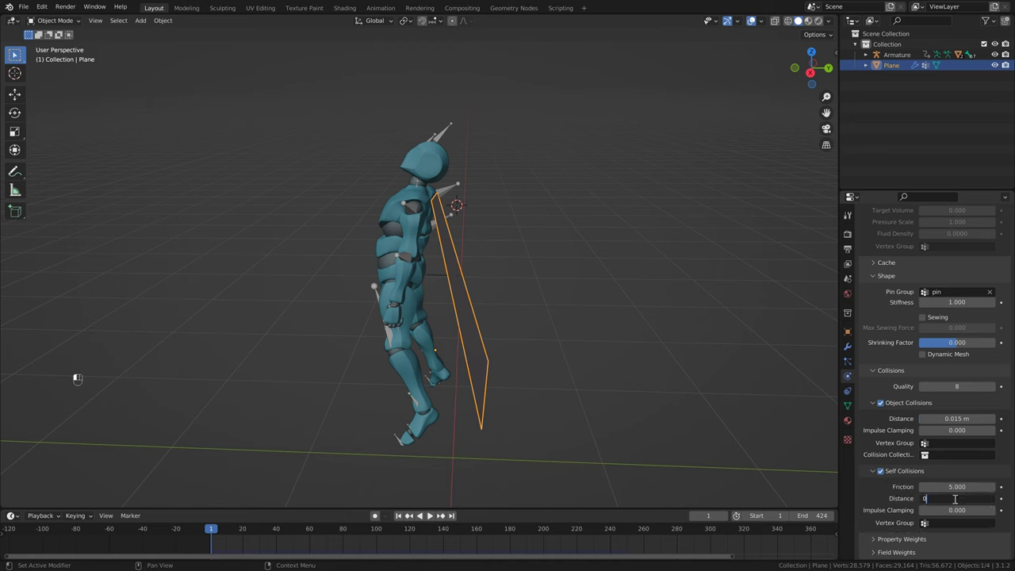
pyautogui.write('.001')
pyautogui.press('Return')
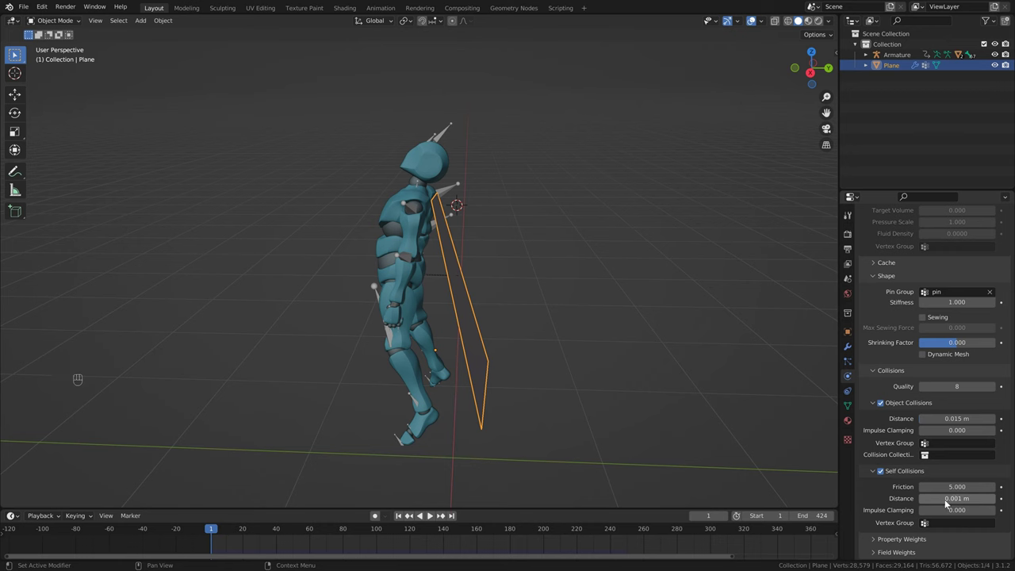
pyautogui.hotkey('ctrl', 's')
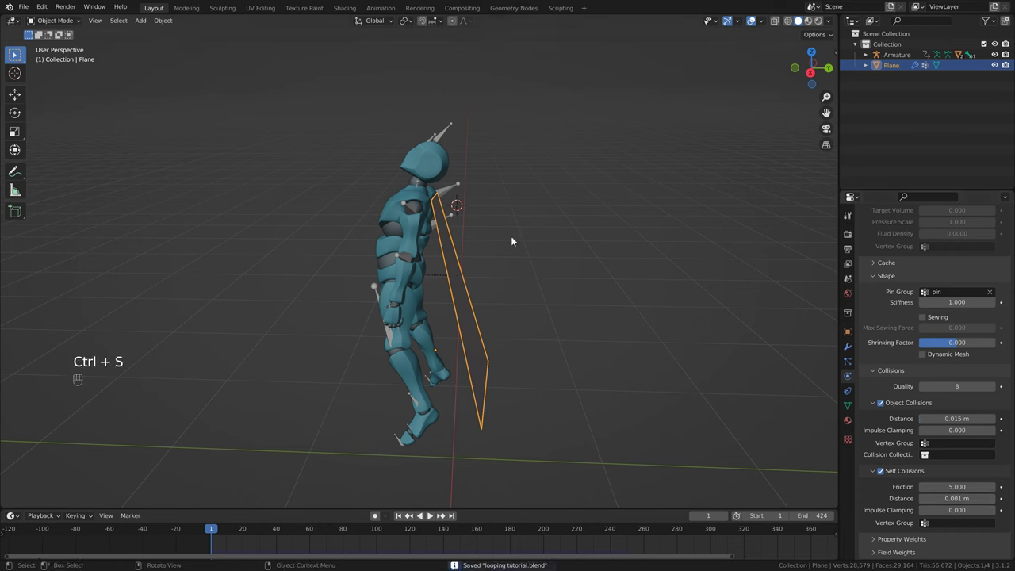
# Step: Play the animation to preview the cape's cloth simulation and return to the first frame
pyautogui.press('space')
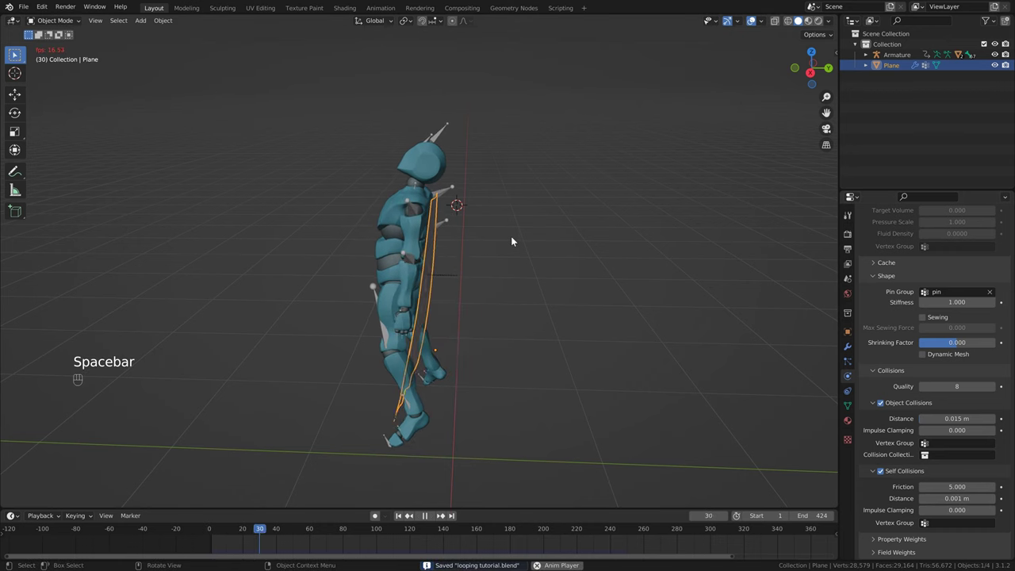
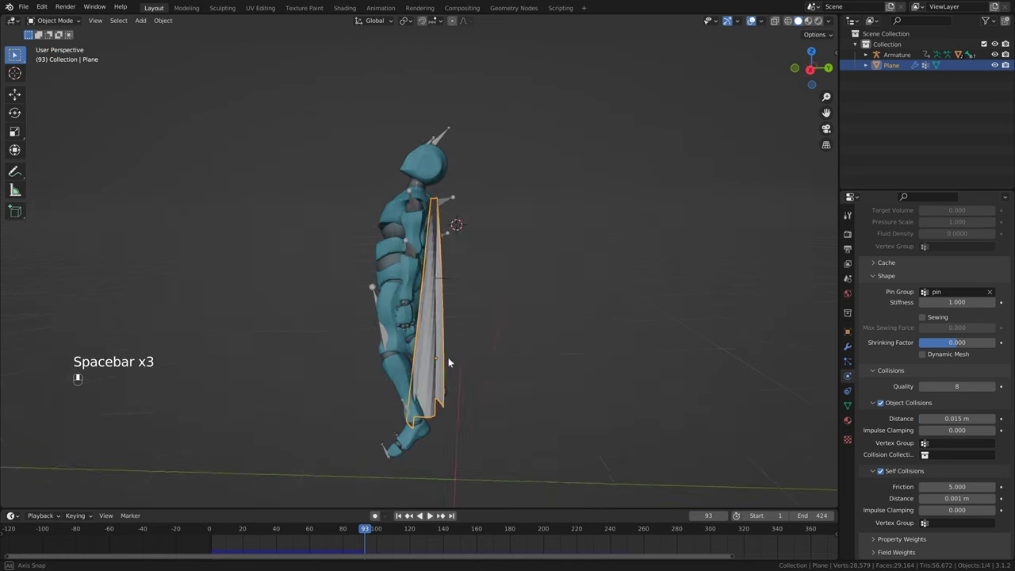
pyautogui.press('space')
pyautogui.press('space')
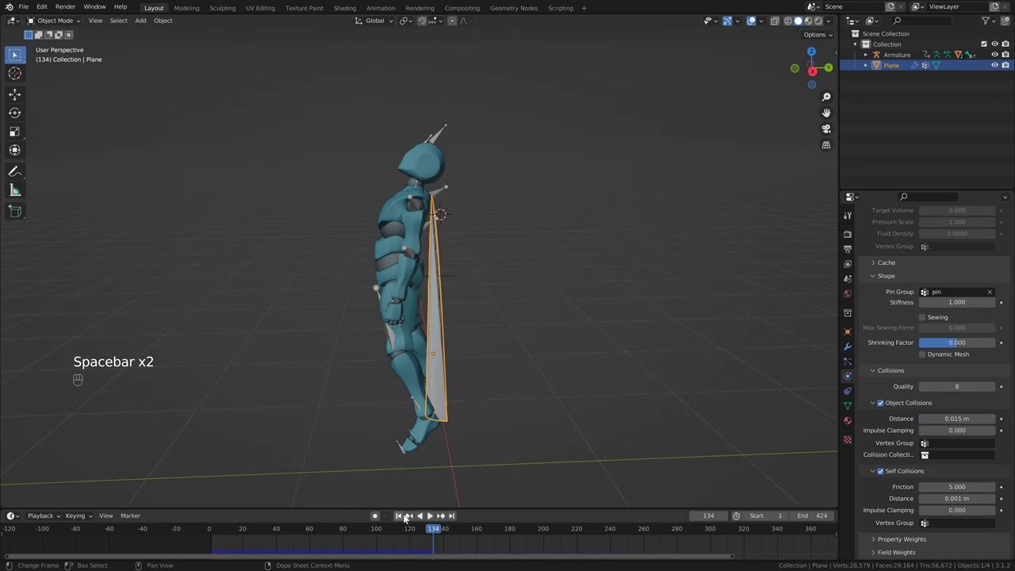
pyautogui.hotkey('shift', 'Left')
# Step: Add collision physics to the character's body mesh, Alpha_Surface
pyautogui.moveTo(451, 268); pyautogui.dragTo(503, 287, button='middle')
pyautogui.click(419, 280)
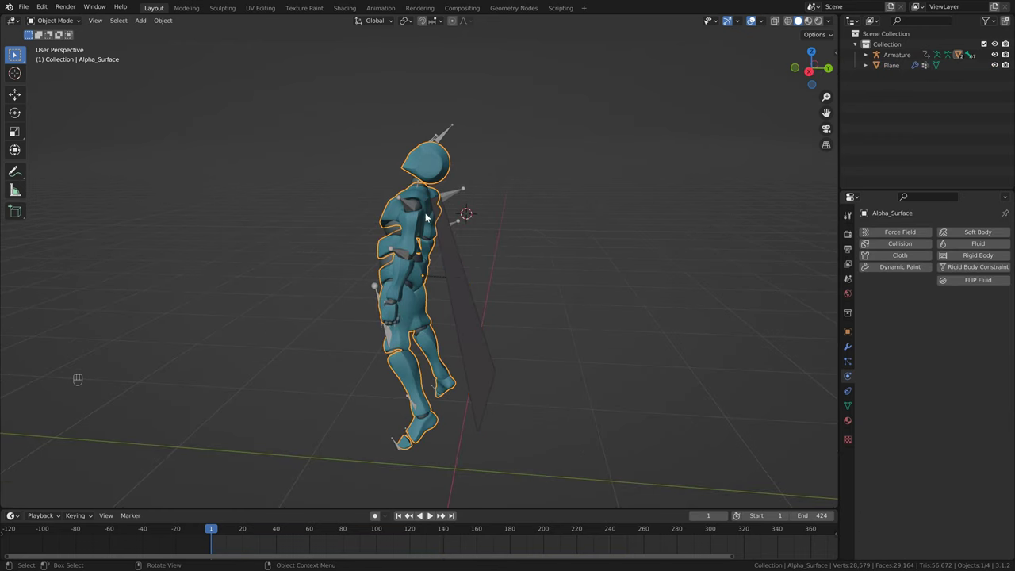
pyautogui.click(901, 244)
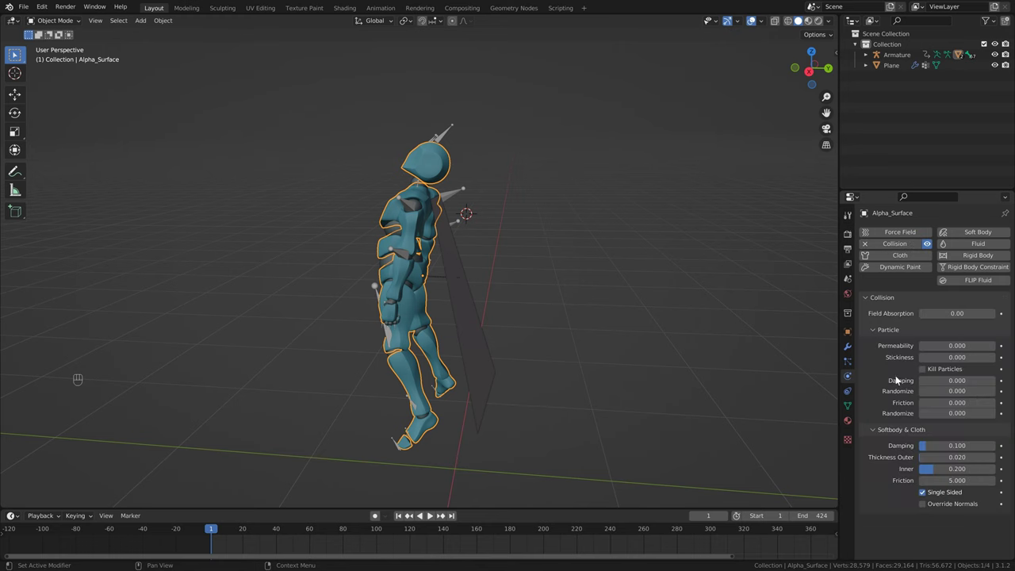
# Step: Play the animation to check how the cape collides with the body and go back to frame 1
pyautogui.click(515, 278)
pyautogui.press('space')
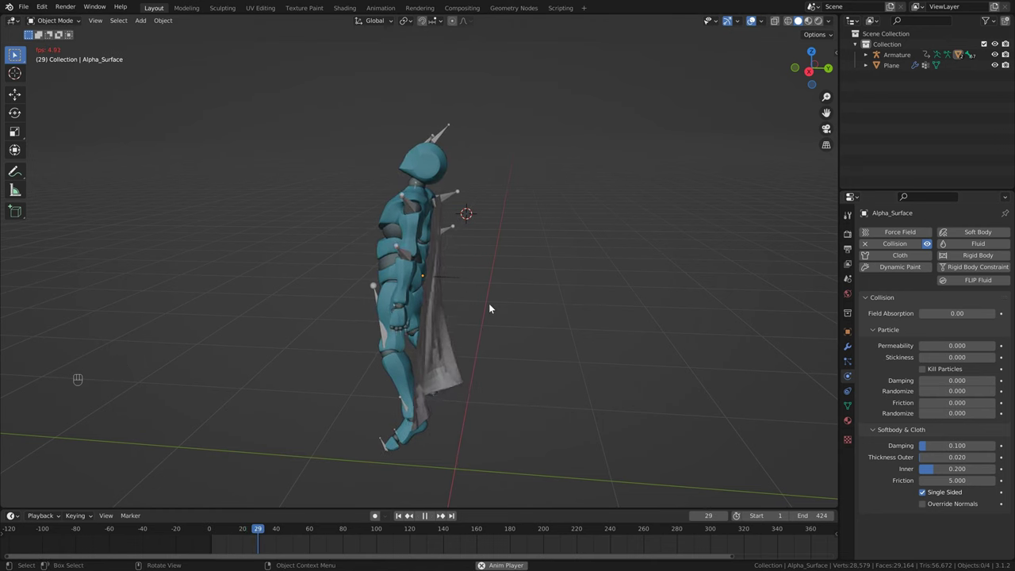
pyautogui.press('space')
pyautogui.moveTo(488, 303); pyautogui.dragTo(525, 298, button='middle')
pyautogui.hotkey('shift', 'Left')
# Step: Select the cape plane and rename it Cloth
pyautogui.click(494, 291)
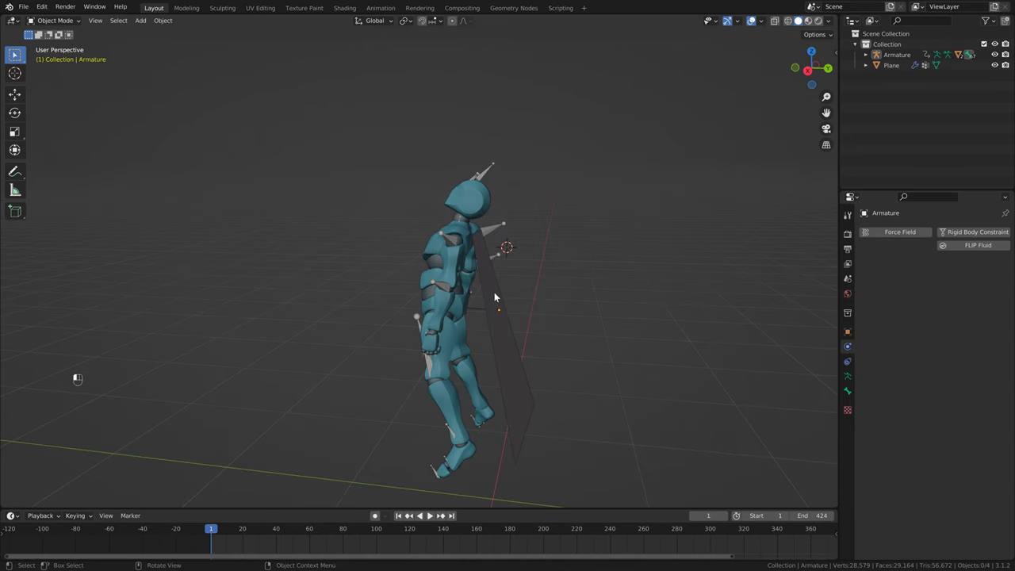
pyautogui.click(494, 292)
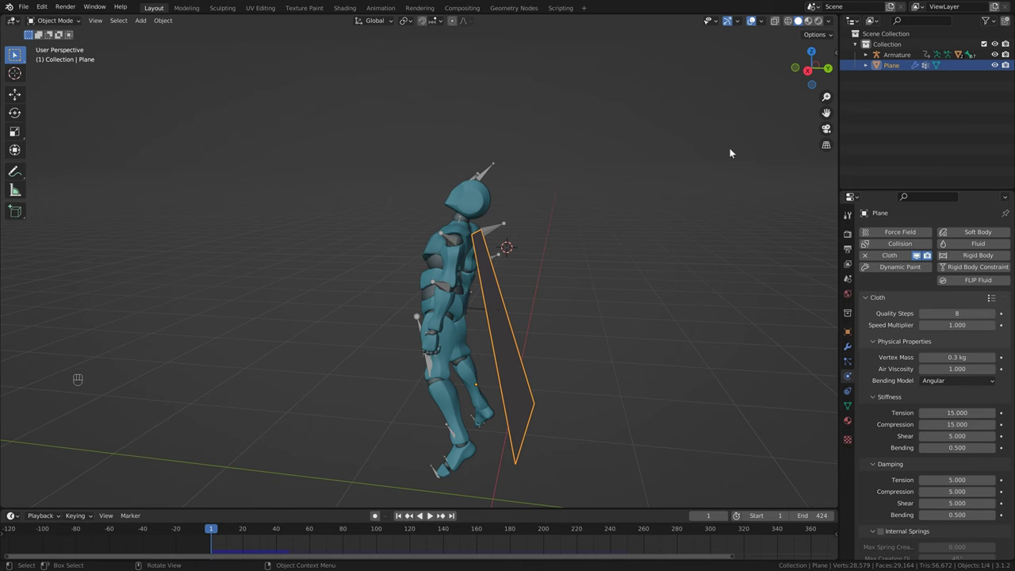
pyautogui.doubleClick(889, 65)
pyautogui.write('Cloth')
pyautogui.press('Return')
# Step: Add the armature to the cape selection as the active object and switch it to Pose Mode
pyautogui.keyDown('shift'); pyautogui.click(492, 170); pyautogui.keyUp('shift')
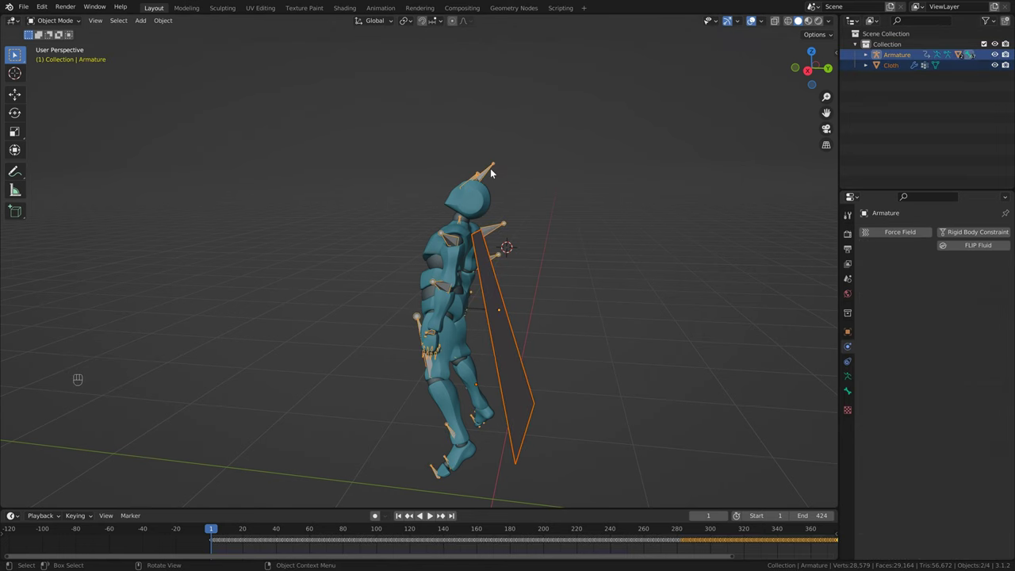
pyautogui.click(54, 20)
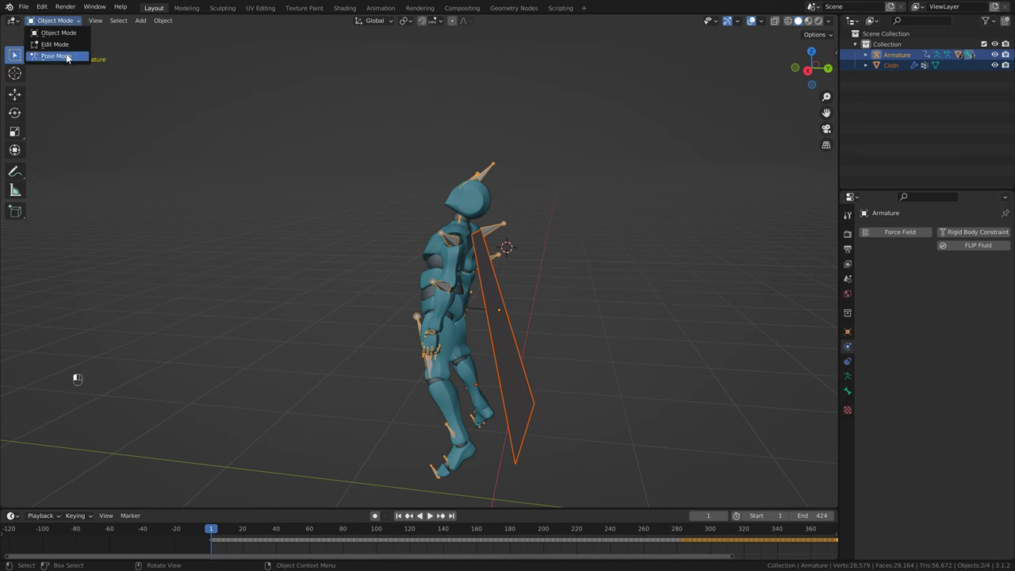
pyautogui.click(67, 57)
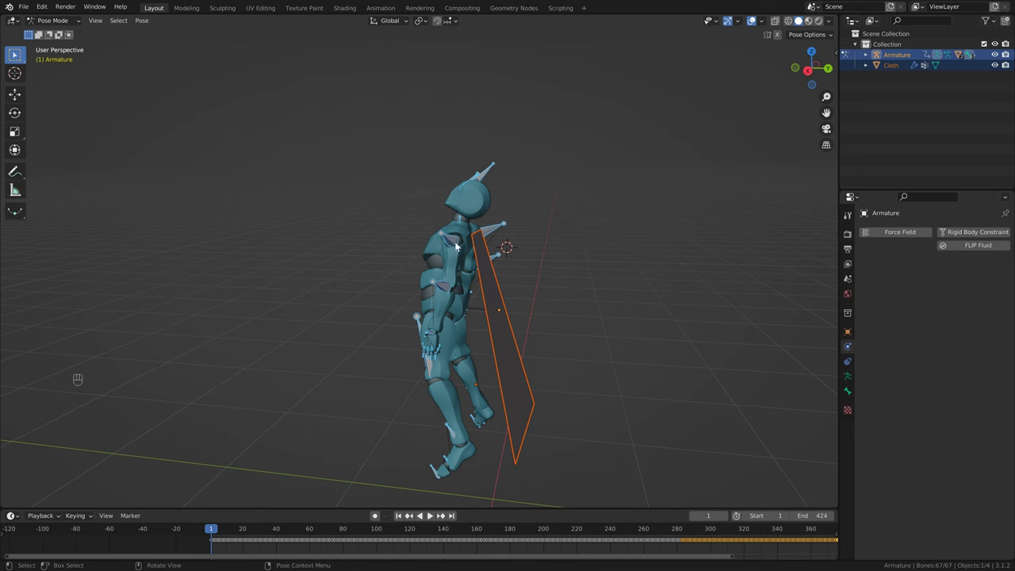
# Step: Turn on X-ray and select only the mixamorig:Spine2 bone in the upper back
pyautogui.click(775, 21)
pyautogui.scroll(3, 472, 244)
pyautogui.moveTo(472, 244); pyautogui.dragTo(516, 236, button='middle')
pyautogui.hotkey('alt', 'a')
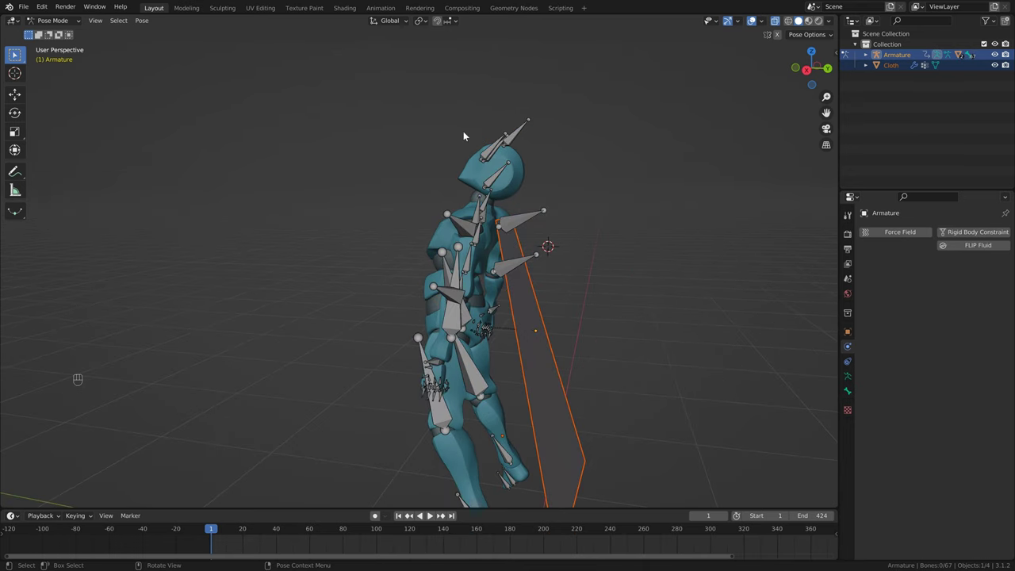
pyautogui.click(476, 240)
pyautogui.moveTo(475, 240); pyautogui.dragTo(712, 309, button='middle')
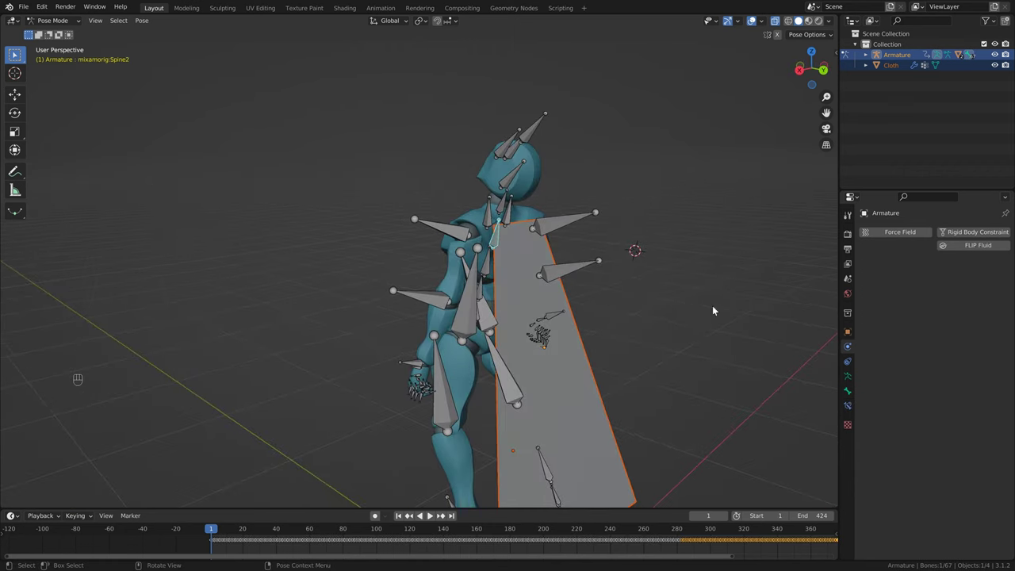
# Step: Parent the cape to the mixamorig:Spine2 bone using the Bone parenting option
pyautogui.click(847, 390)
pyautogui.moveTo(602, 286); pyautogui.dragTo(504, 252, button='middle')
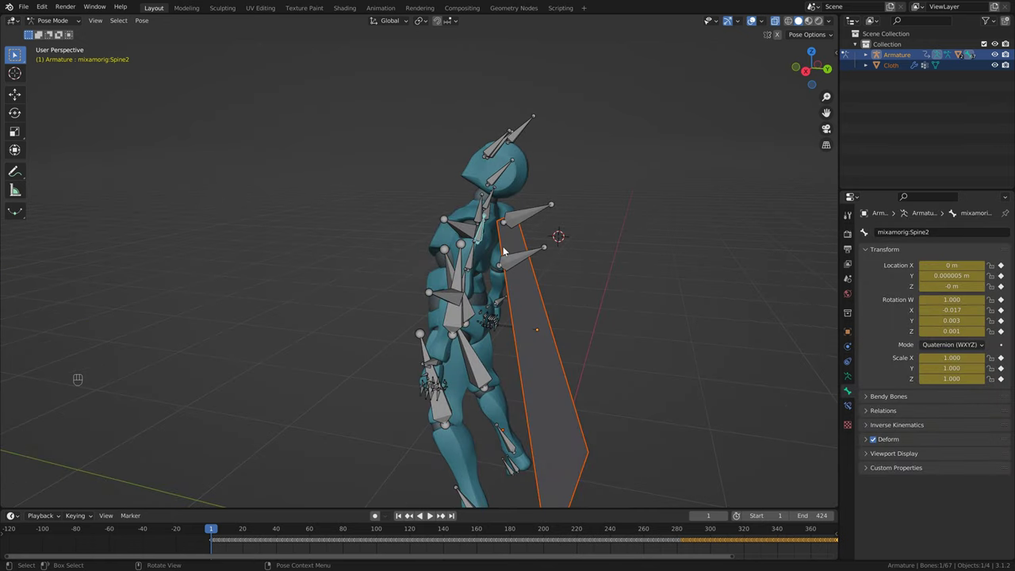
pyautogui.hotkey('ctrl', 'p')
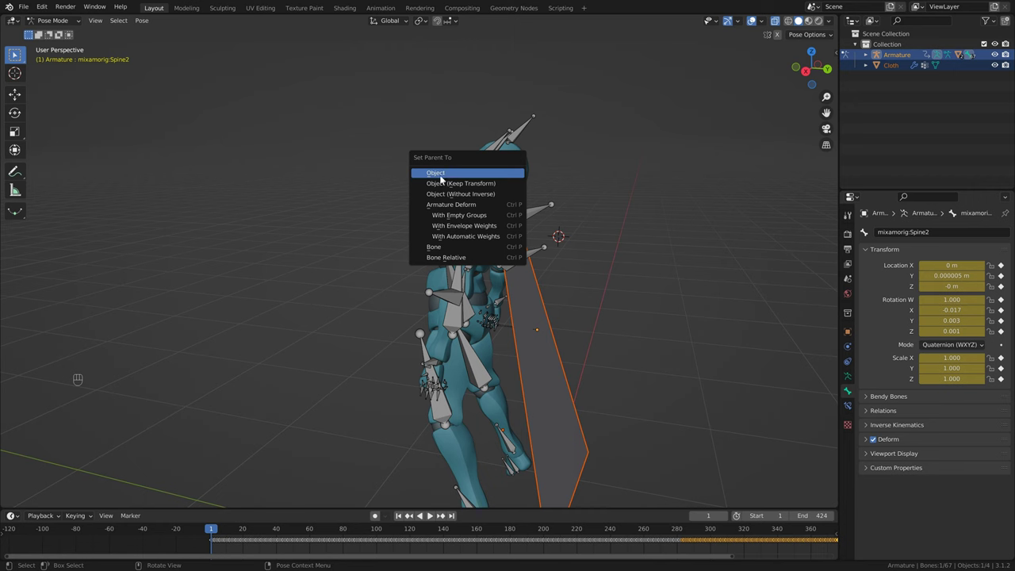
pyautogui.click(443, 248)
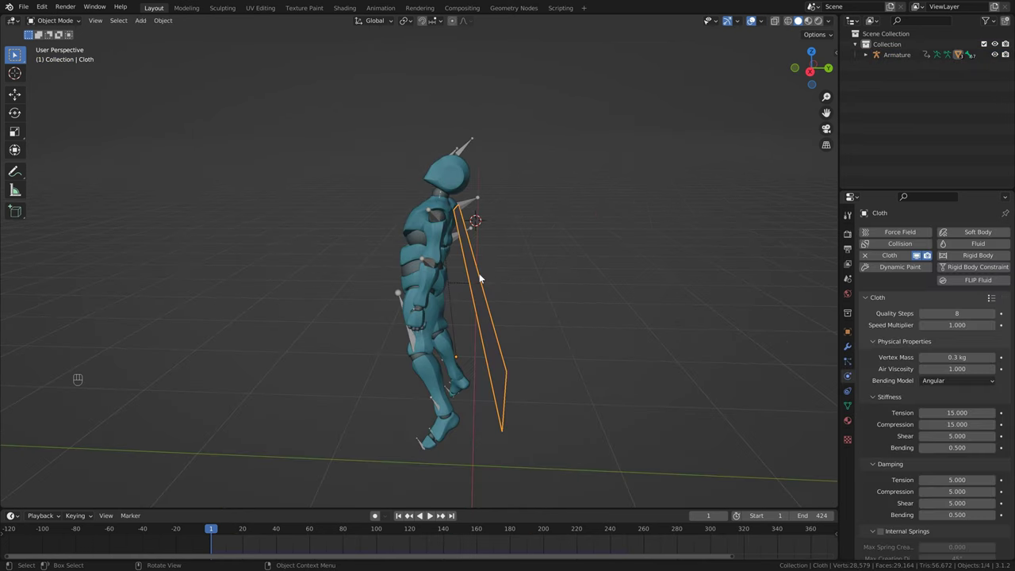
# Step: Play the animation from a side view to examine how the simulated cape hangs from the character's back
pyautogui.moveTo(494, 273); pyautogui.dragTo(499, 274, button='middle')
pyautogui.press('space')
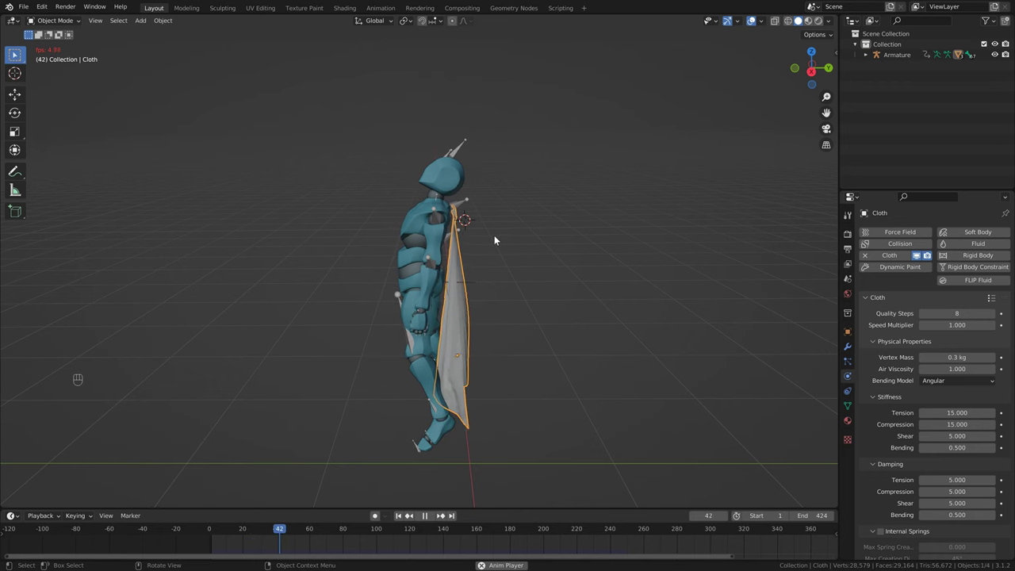
pyautogui.scroll(3, 473, 229)
pyautogui.press('space')
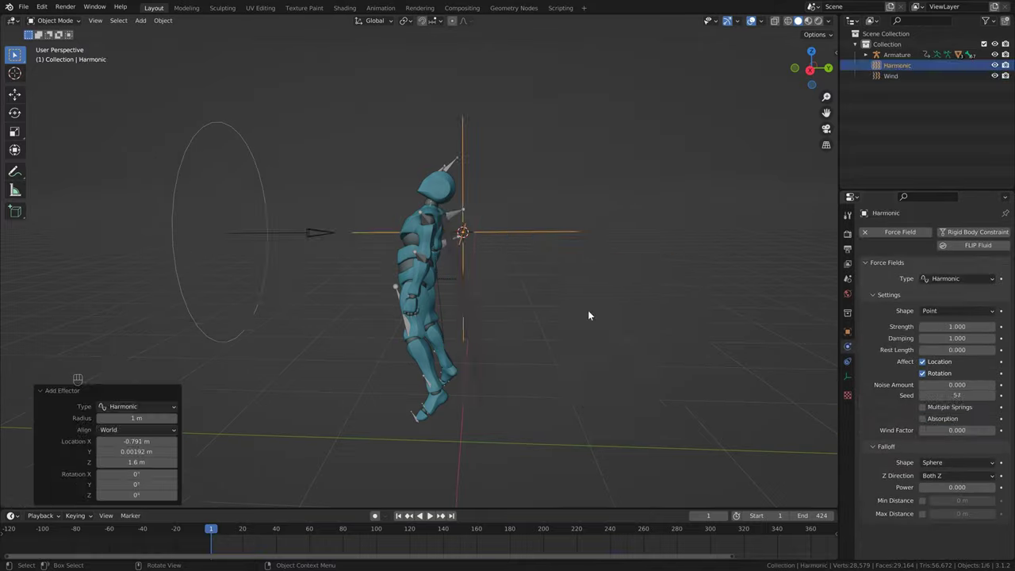
# Step: Play the animation to test how the wind and harmonic force fields affect the cape
pyautogui.press('Delete')
pyautogui.press('space')
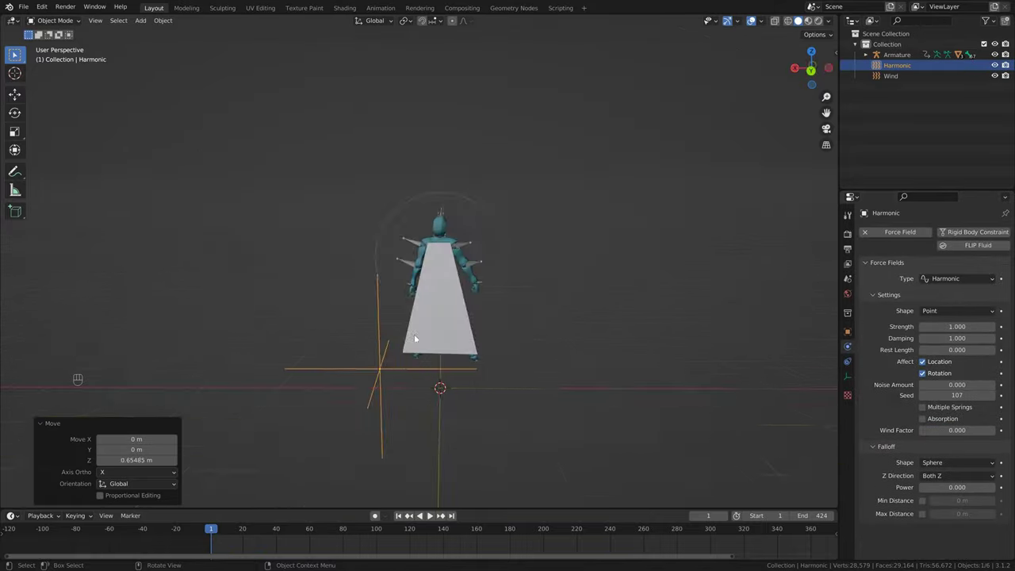
pyautogui.press('space')
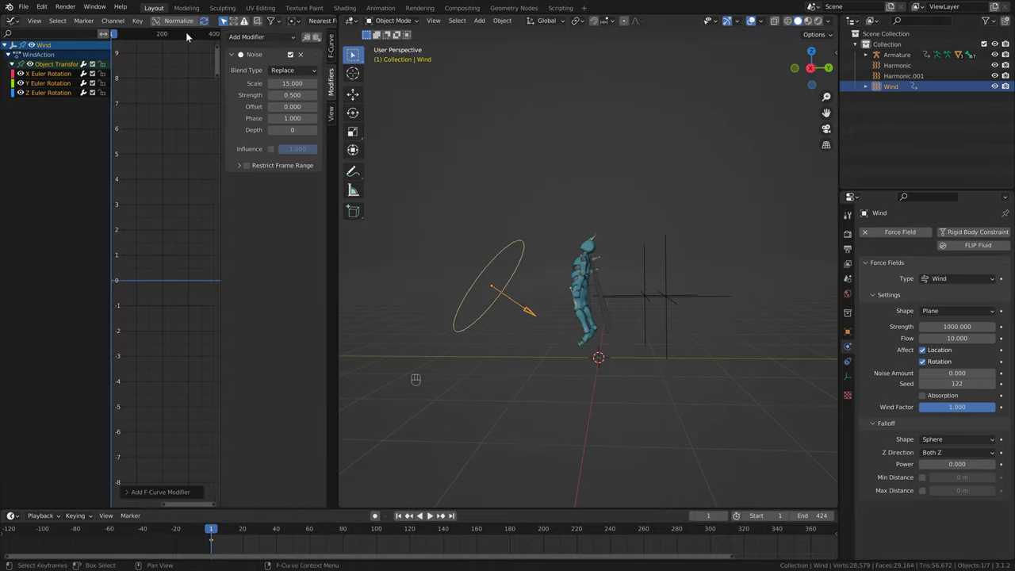
pyautogui.press('space')
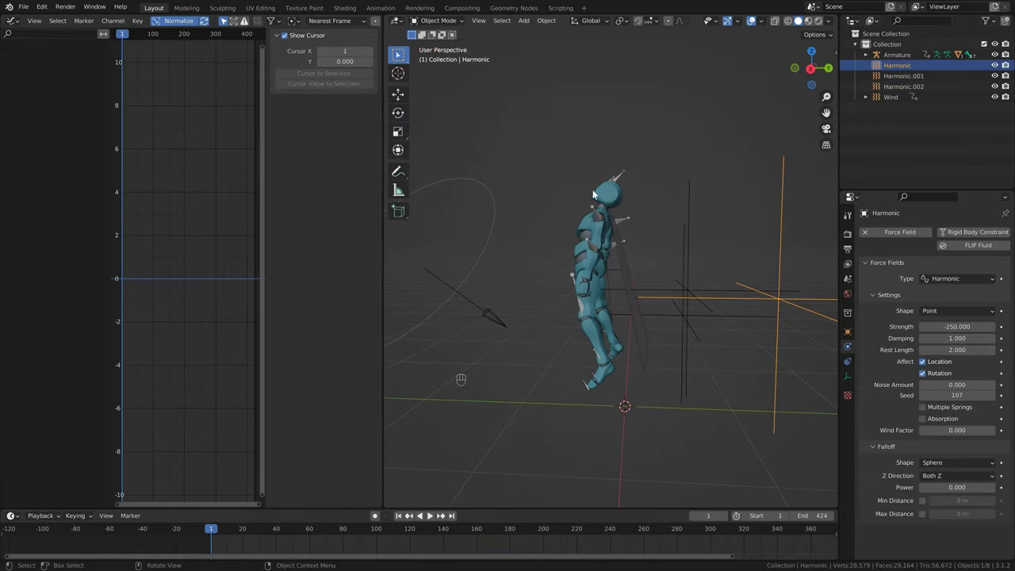
# Step: Examine the settings of the wind field and the harmonic fields behind the character, and save the file
pyautogui.moveTo(712, 291); pyautogui.dragTo(606, 303, button='middle')
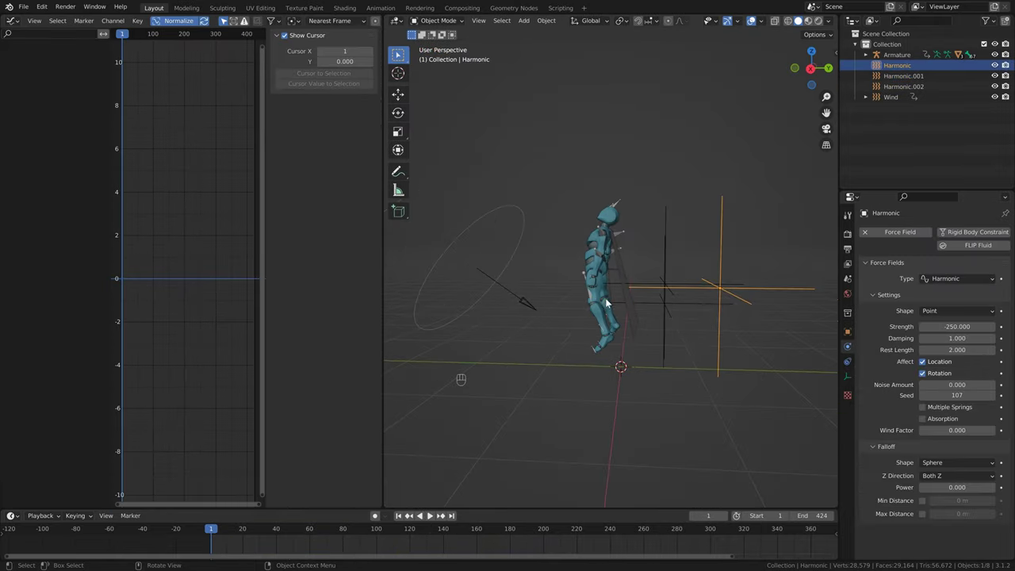
pyautogui.click(524, 214)
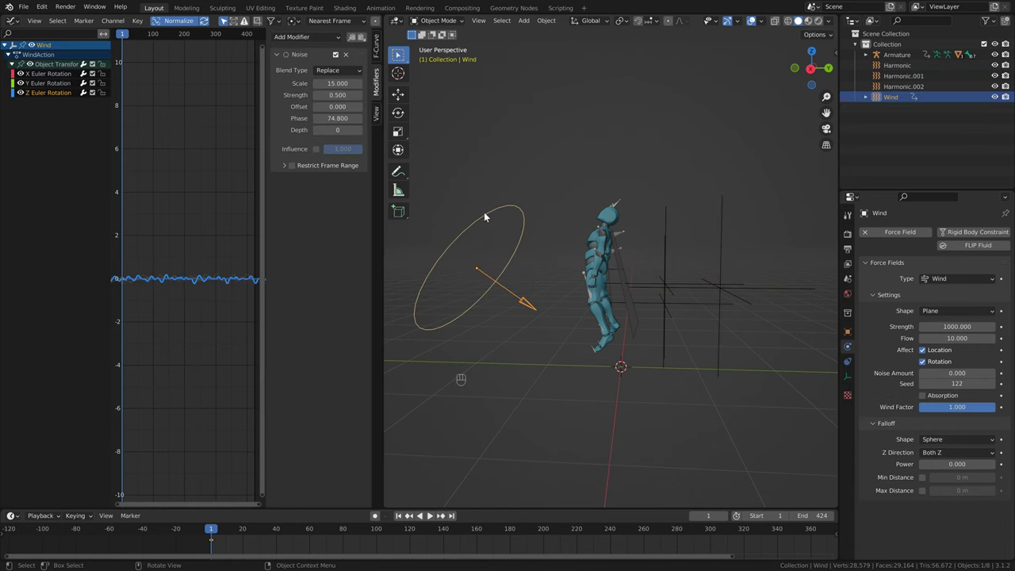
pyautogui.click(664, 222)
pyautogui.moveTo(708, 246); pyautogui.dragTo(677, 252, button='middle')
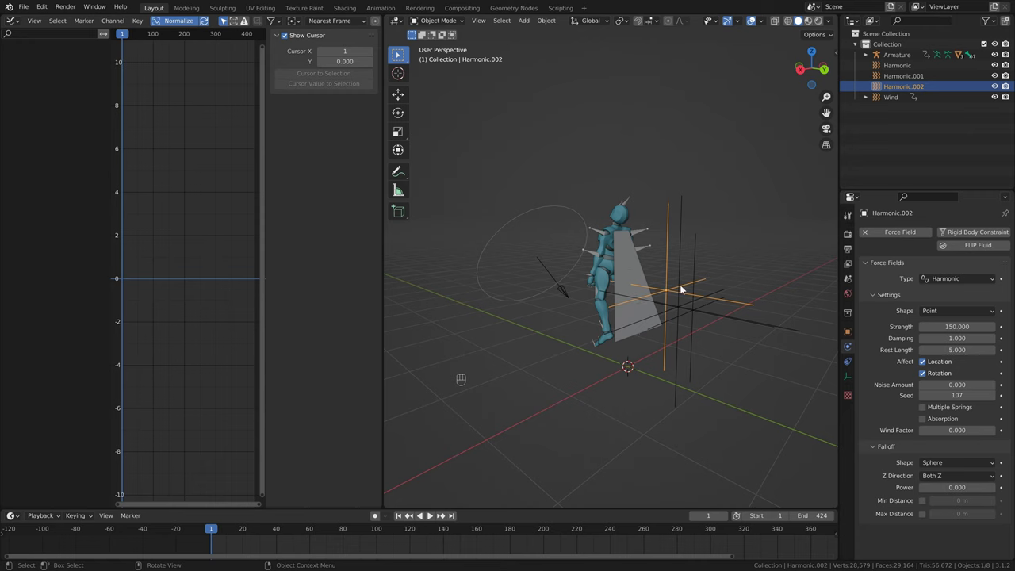
pyautogui.click(680, 290)
pyautogui.moveTo(687, 283); pyautogui.dragTo(568, 310, button='middle')
pyautogui.click(663, 291)
pyautogui.hotkey('ctrl', 's')
# Step: Select the cape and set its cloth cache's simulation end to frame 424
pyautogui.click(658, 319)
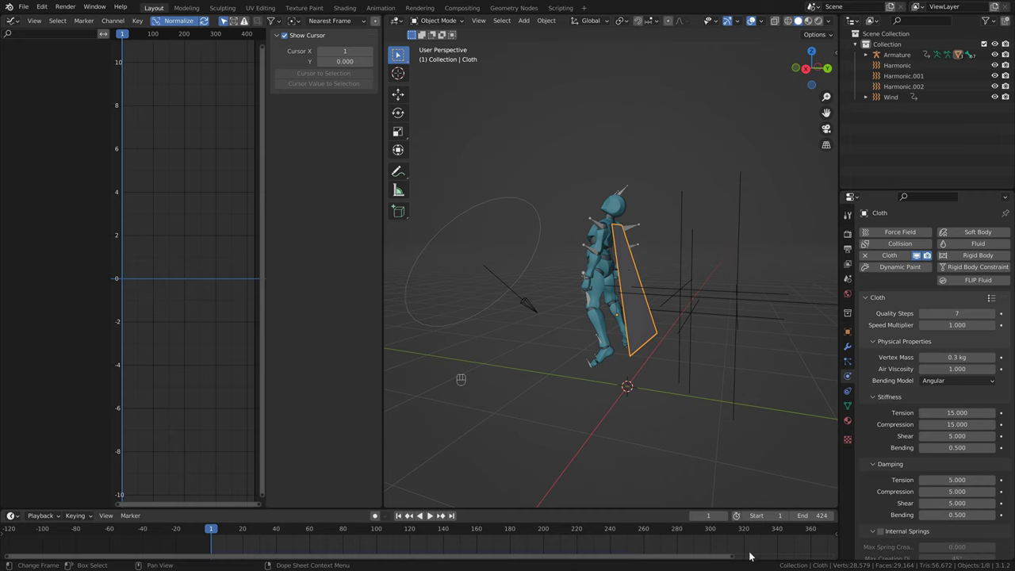
pyautogui.moveTo(731, 560); pyautogui.dragTo(833, 560)
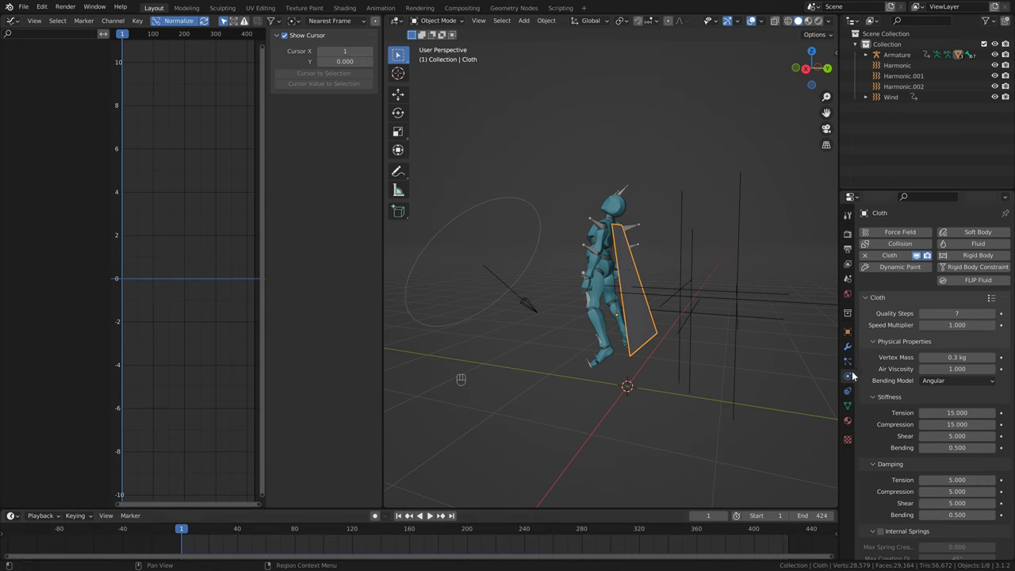
pyautogui.scroll(-7, 917, 400)
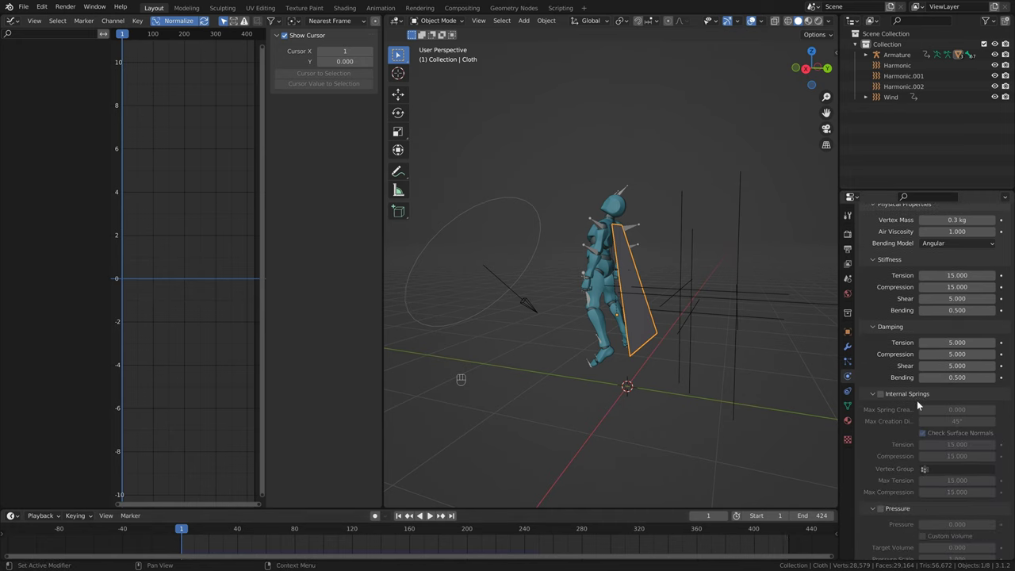
pyautogui.scroll(-3, 917, 408)
pyautogui.click(880, 420)
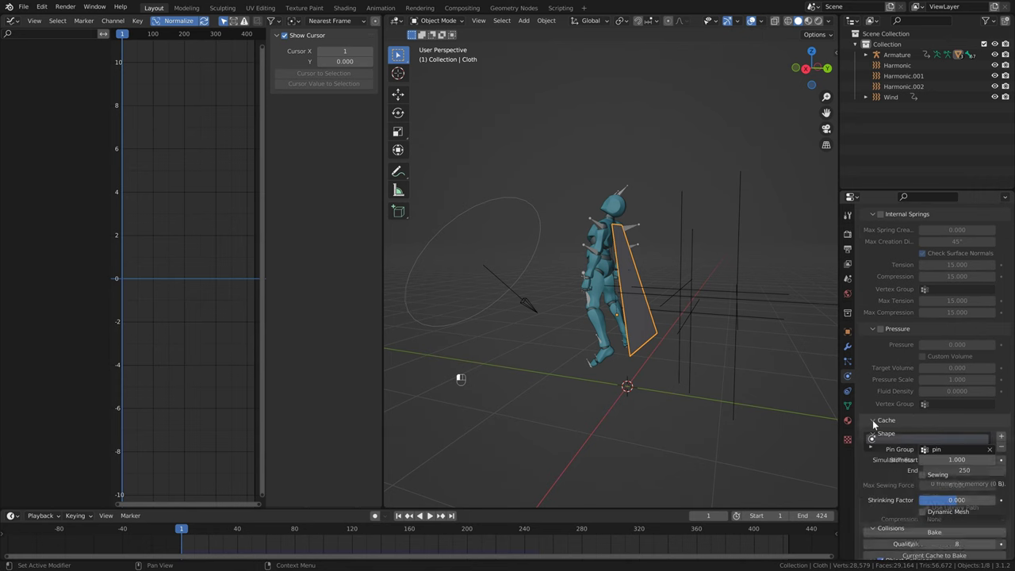
pyautogui.scroll(-2, 920, 444)
pyautogui.click(967, 408)
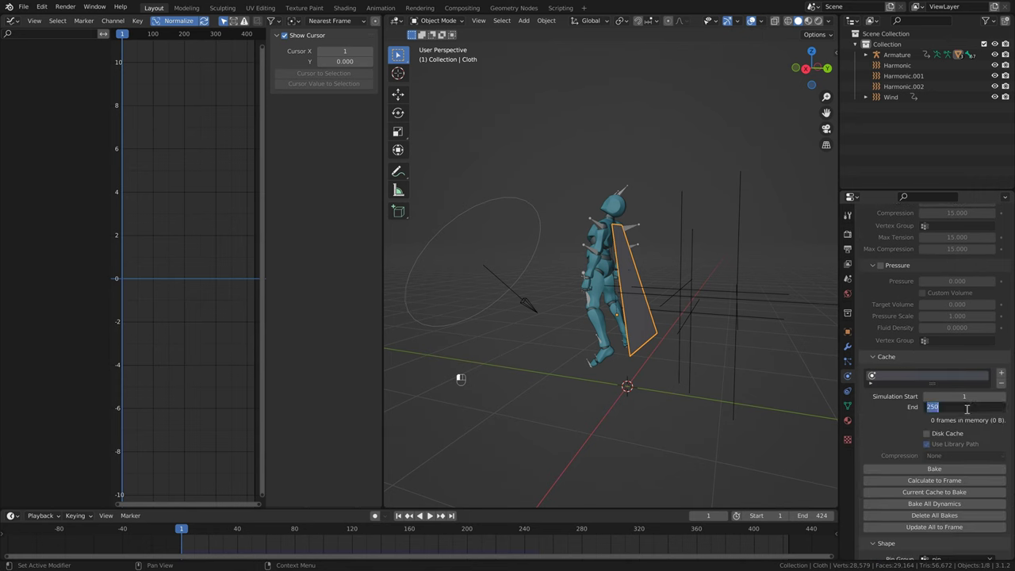
pyautogui.write('424')
pyautogui.press('Return')
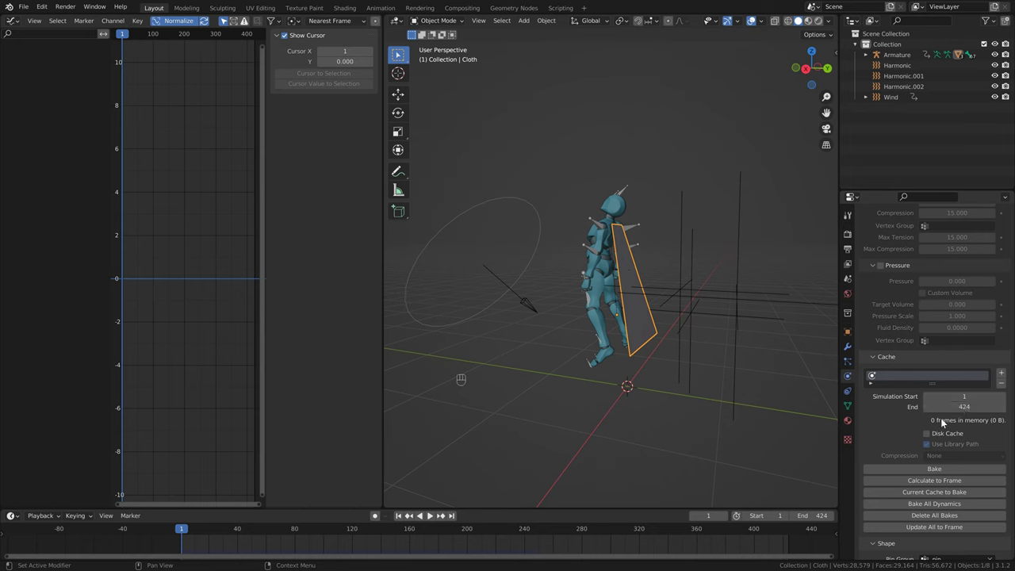
# Step: Check the armature's last keyframe, then bake the cape's cloth simulation and save the file
pyautogui.click(632, 231)
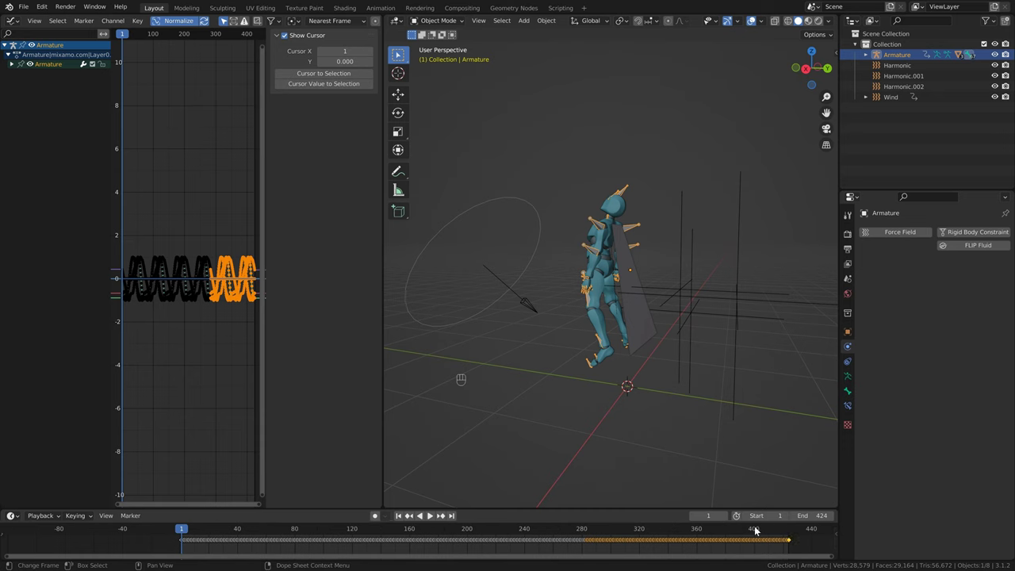
pyautogui.click(646, 254)
pyautogui.scroll(-12, 898, 388)
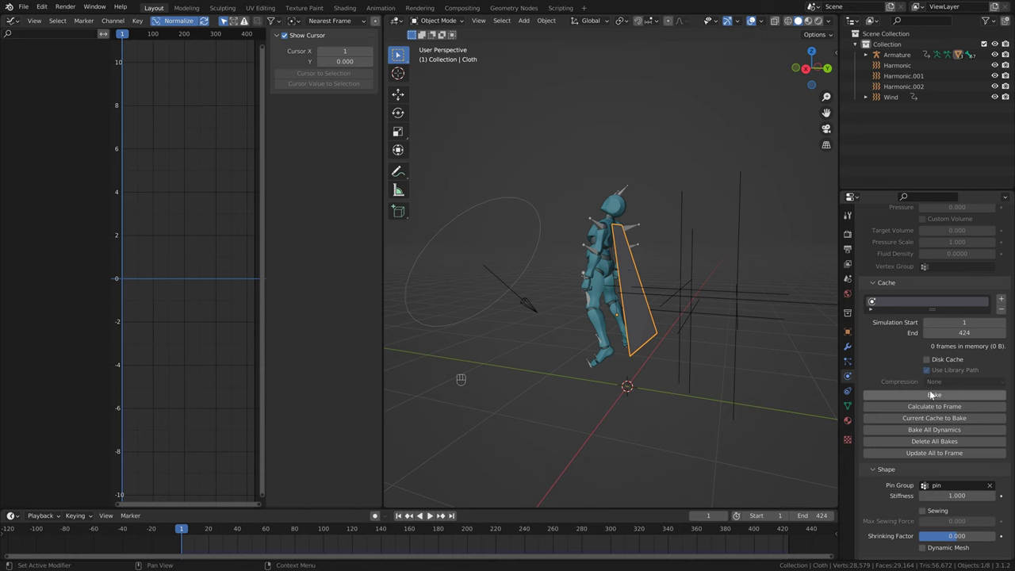
pyautogui.click(929, 391)
pyautogui.hotkey('ctrl', 's')
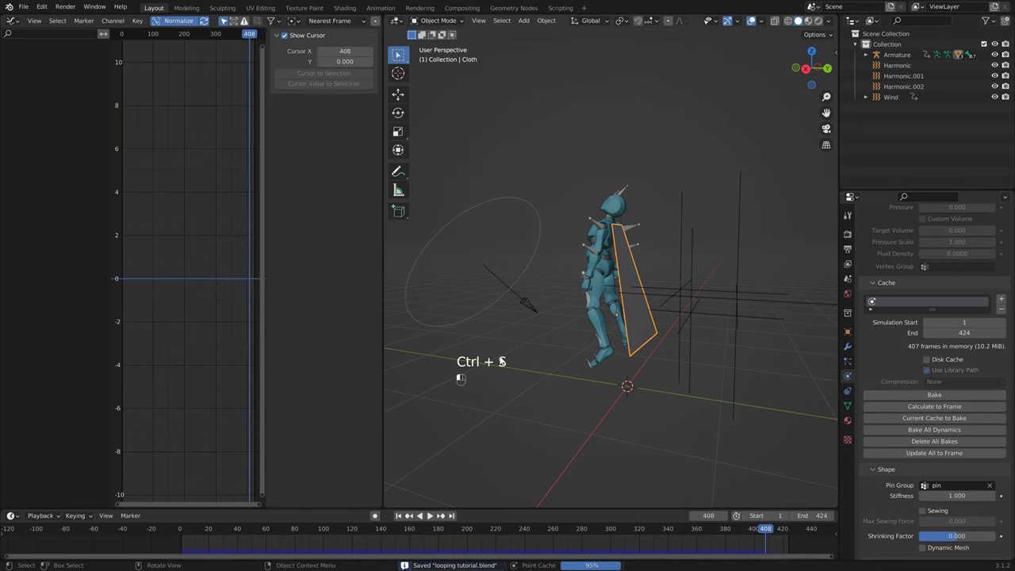
# Step: Play back the baked cape simulation, checking the transition from the final frames to the first ones
pyautogui.keyDown('shift'); pyautogui.moveTo(637, 301); pyautogui.dragTo(636, 303, button='middle'); pyautogui.keyUp('shift')
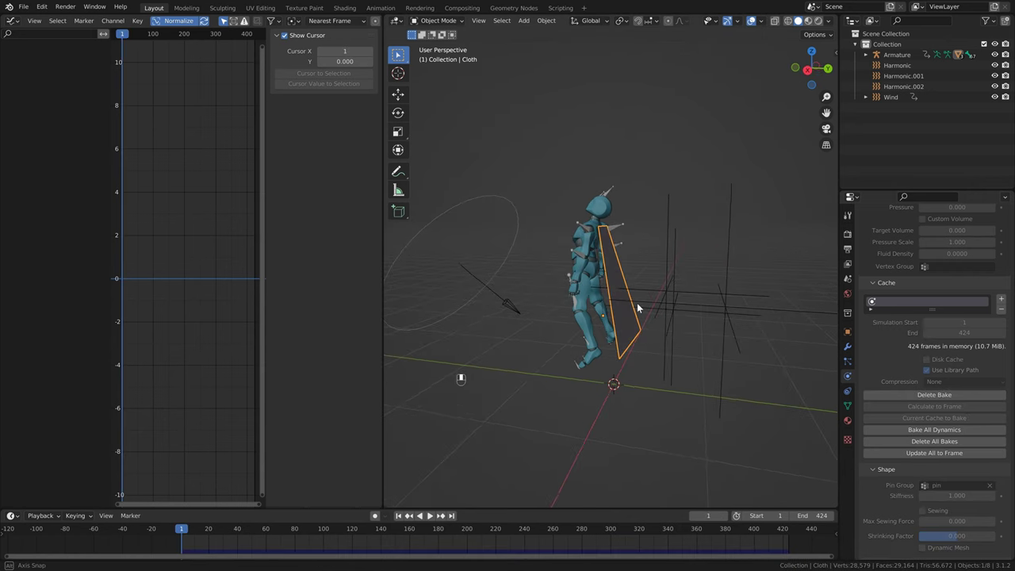
pyautogui.press('space')
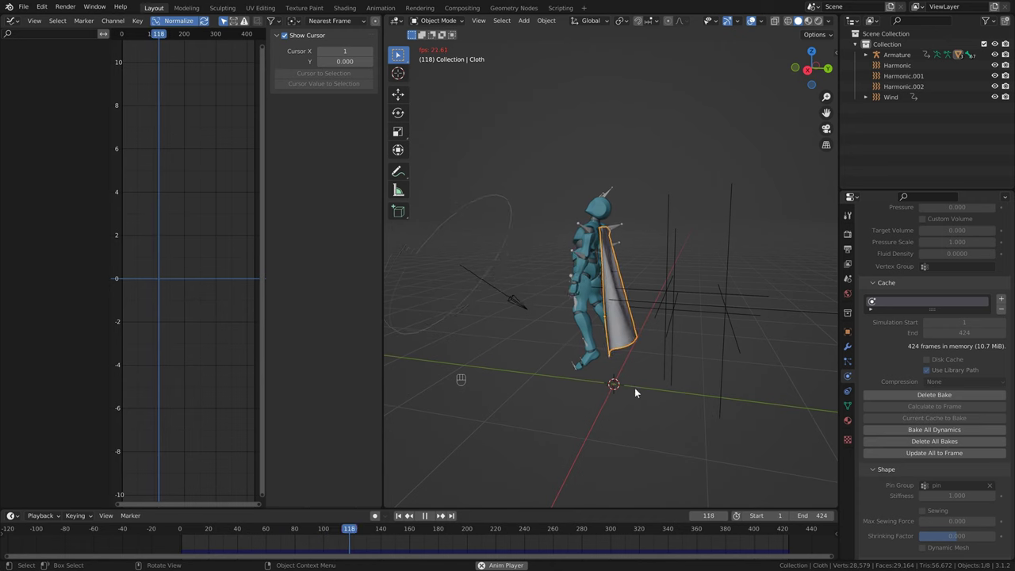
pyautogui.moveTo(634, 380); pyautogui.dragTo(641, 355, button='middle')
pyautogui.scroll(1, 646, 337)
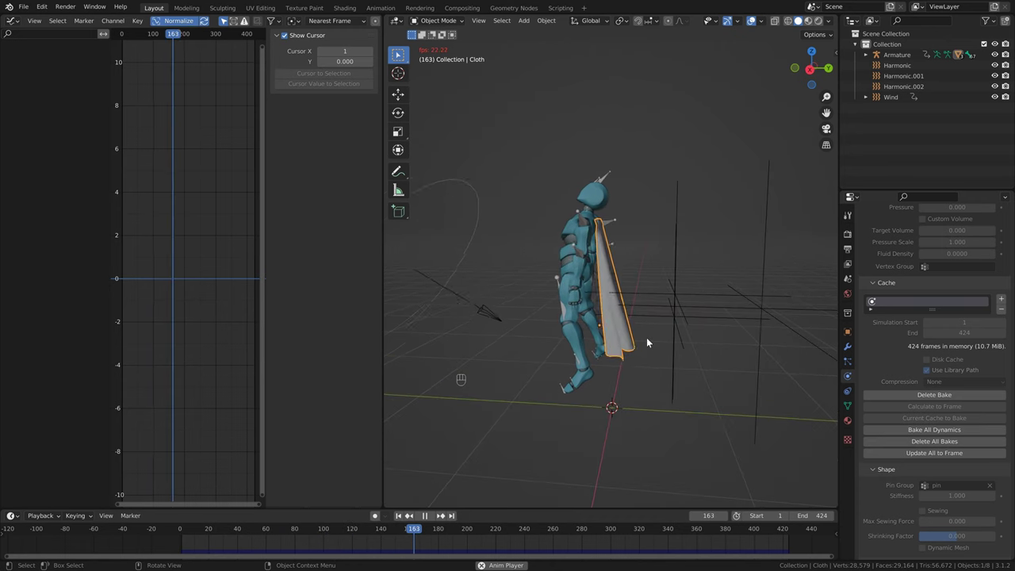
pyautogui.click(723, 529)
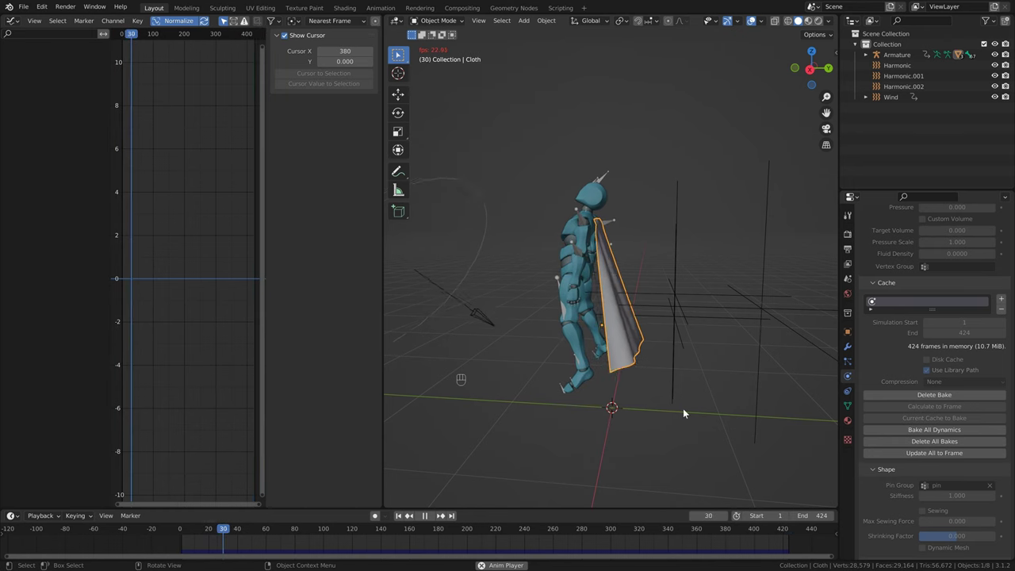
pyautogui.press('space')
pyautogui.click(727, 527)
pyautogui.press('space')
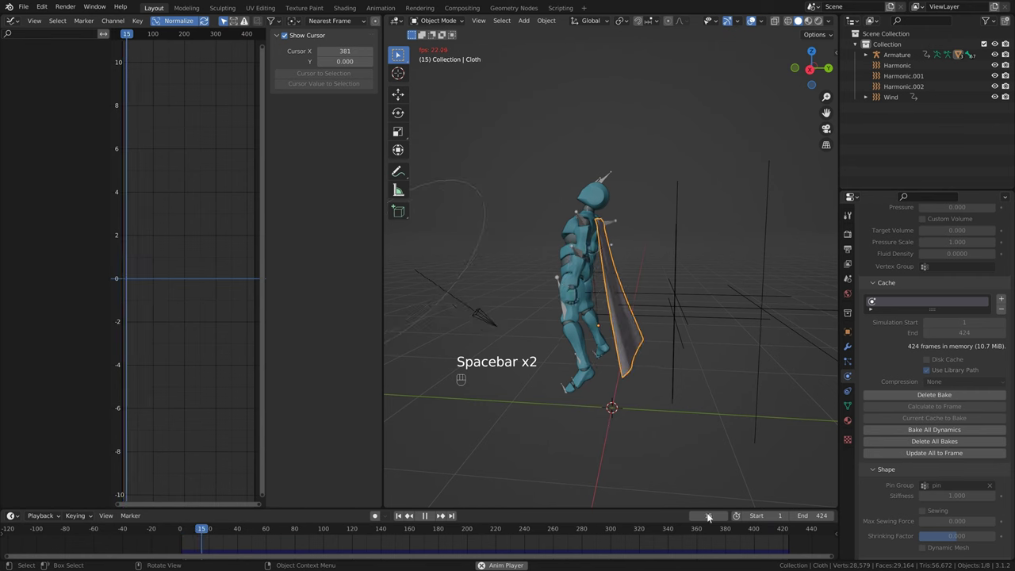
pyautogui.press('space')
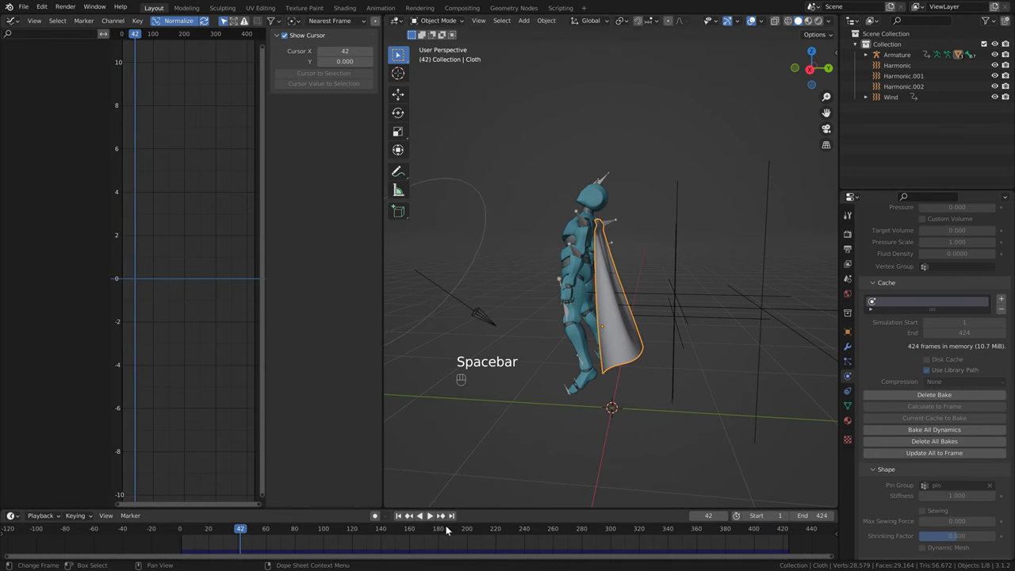
pyautogui.click(399, 516)
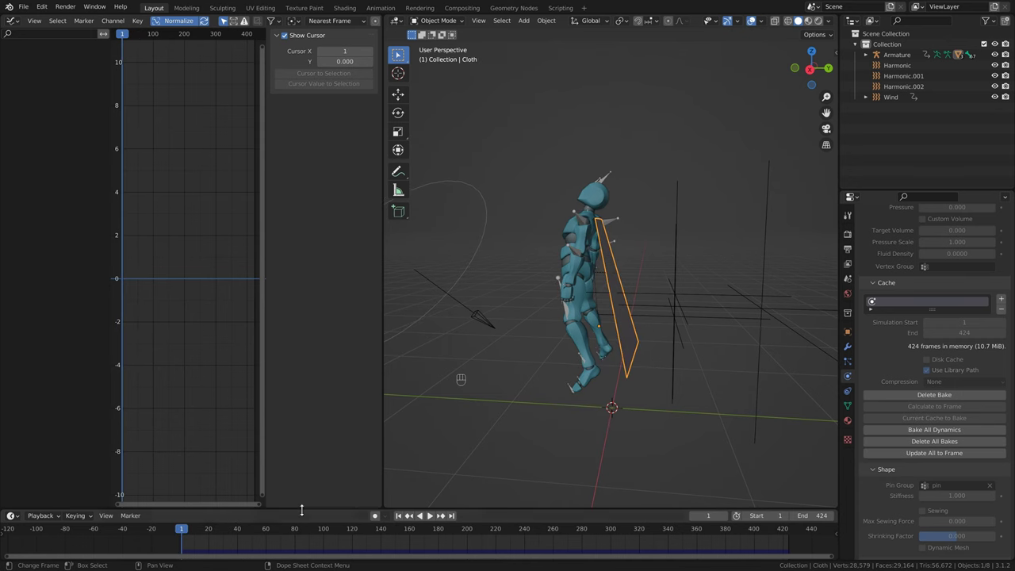
pyautogui.hotkey('shift', 'Right')
# Step: Expand the armature's hierarchy and rename the cape object Cloth SIM
pyautogui.click(868, 58)
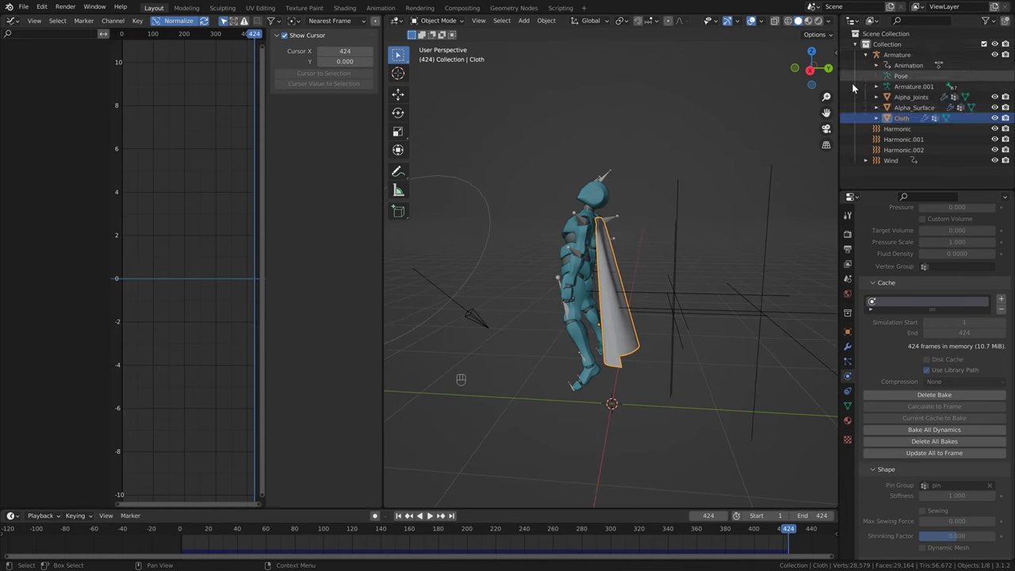
pyautogui.doubleClick(901, 121)
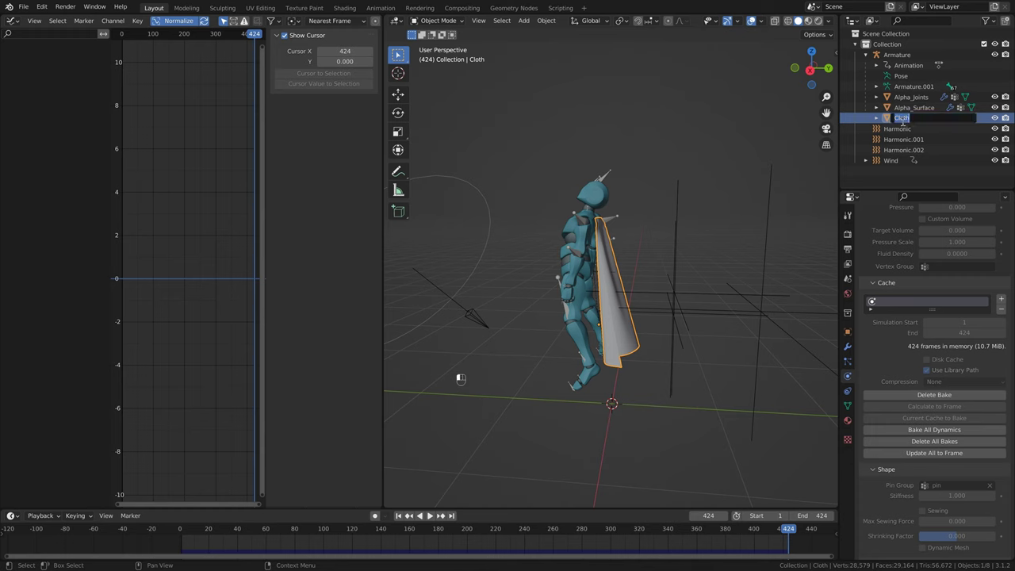
pyautogui.click(911, 117)
pyautogui.press('shift')
pyautogui.write('_SIM')
pyautogui.press('Return')
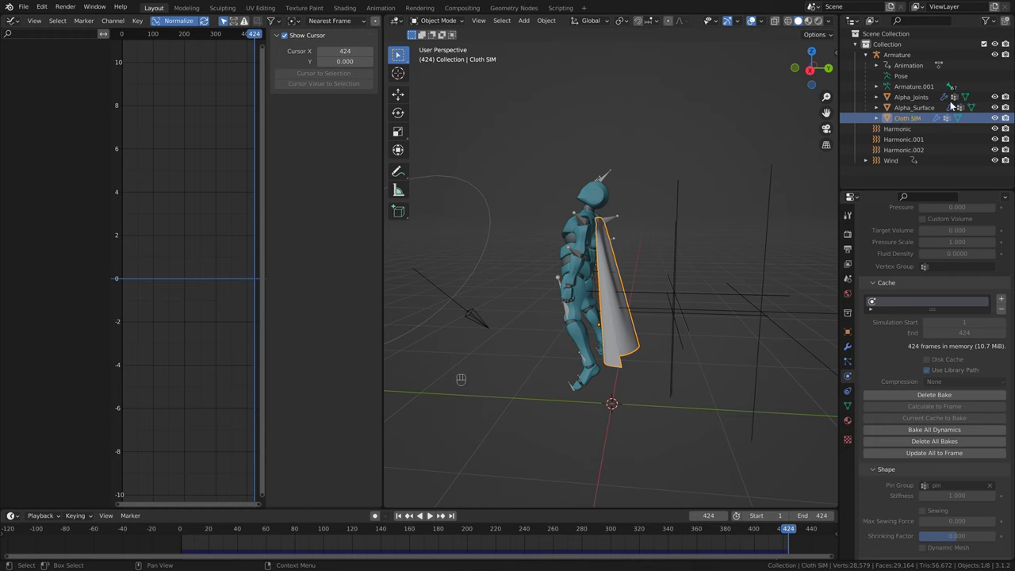
# Step: Show the Disable in Viewports restriction toggles in the Outliner
pyautogui.click(986, 21)
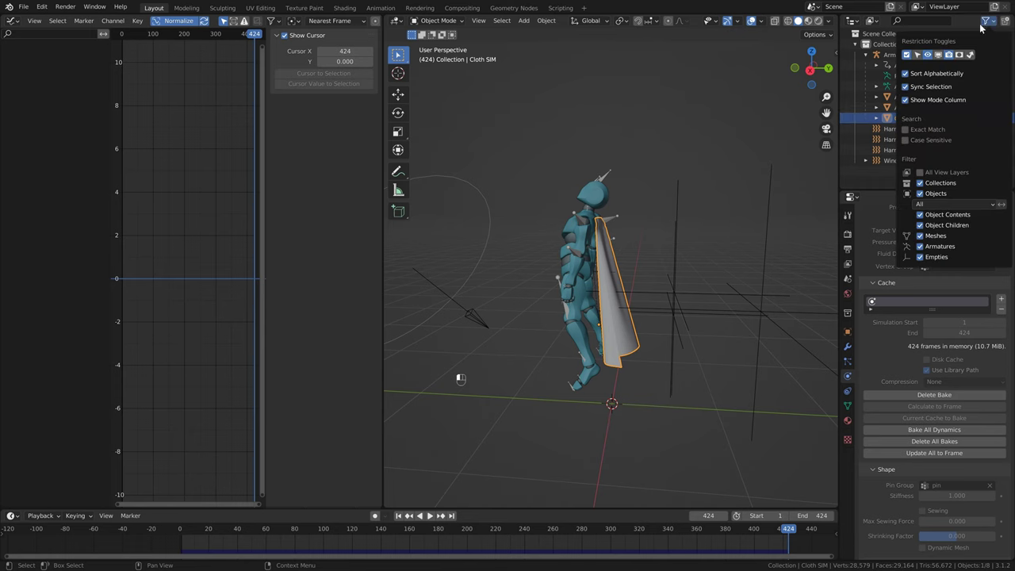
pyautogui.click(938, 55)
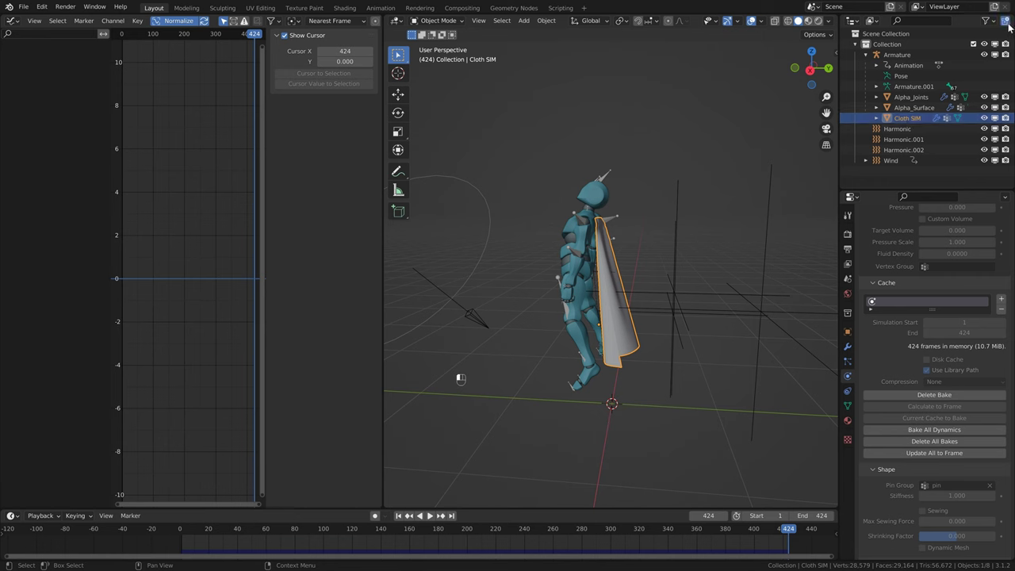
# Step: Move the three harmonic fields and the wind field into a new Collection 2 and disable that collection in viewports
pyautogui.click(898, 129)
pyautogui.keyDown('shift'); pyautogui.click(901, 160); pyautogui.keyUp('shift')
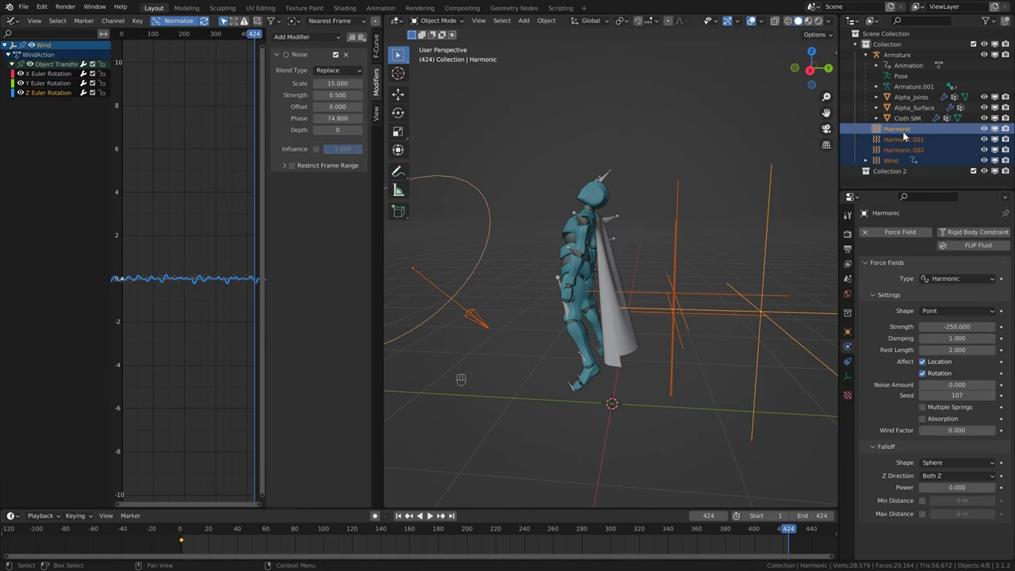
pyautogui.keyDown('shift'); pyautogui.click(904, 139); pyautogui.keyUp('shift')
pyautogui.moveTo(904, 139); pyautogui.dragTo(889, 171)
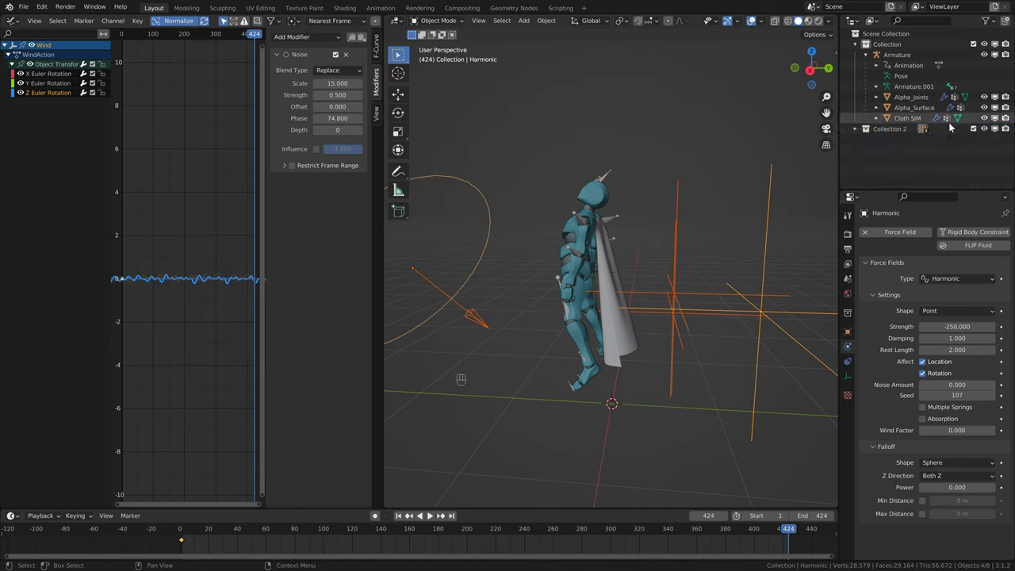
pyautogui.click(995, 129)
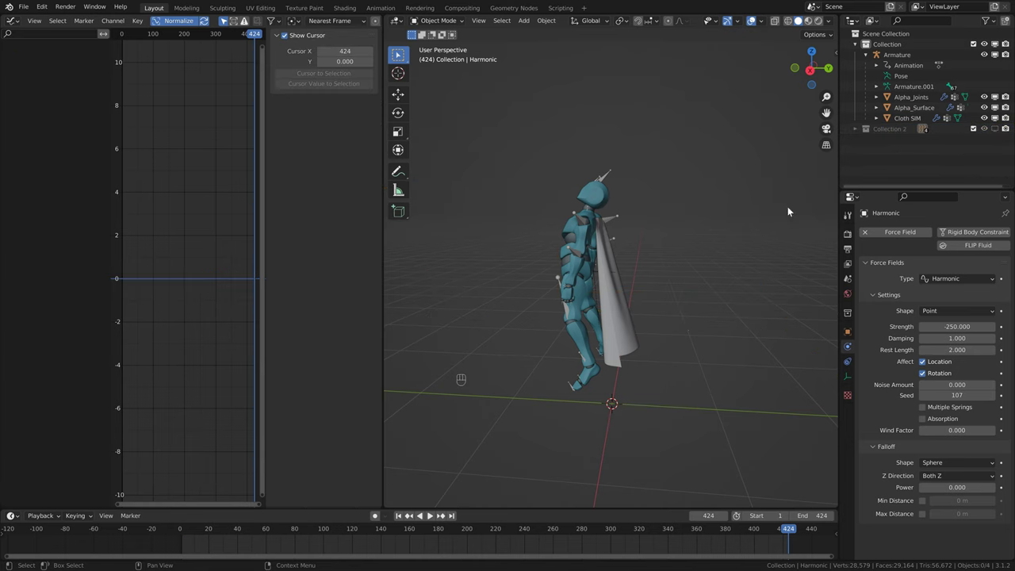
# Step: Export only the selected Cloth SIM cape as the Alembic file looping-tutorial 3b.abc, starting from frame 1
pyautogui.click(618, 319)
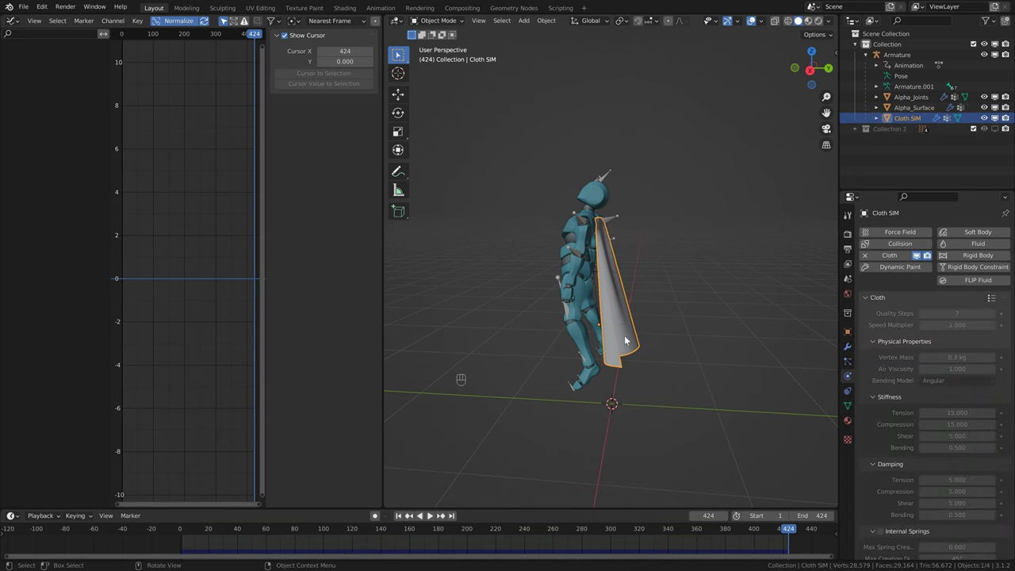
pyautogui.click(398, 515)
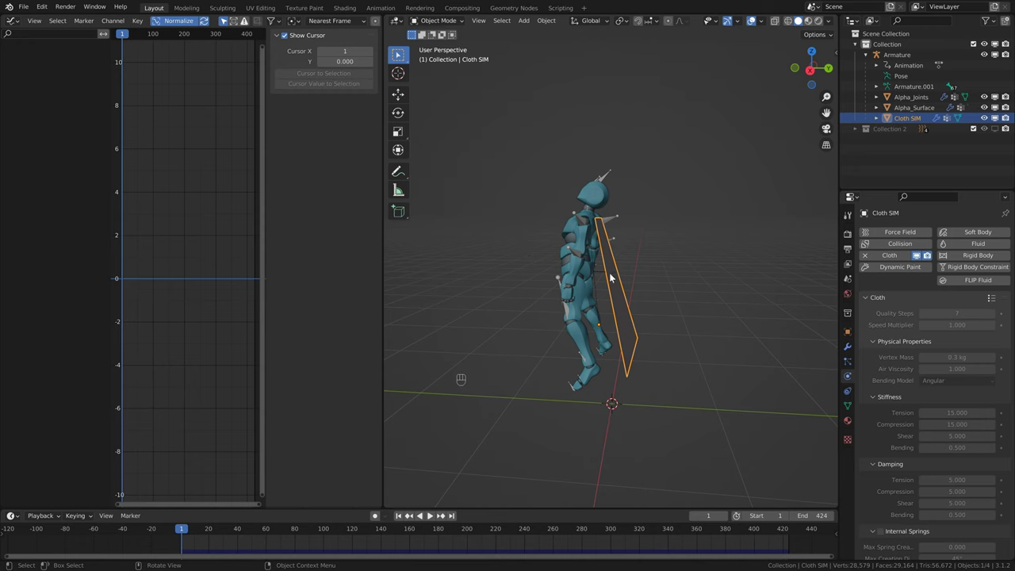
pyautogui.click(24, 8)
pyautogui.moveTo(59, 161)
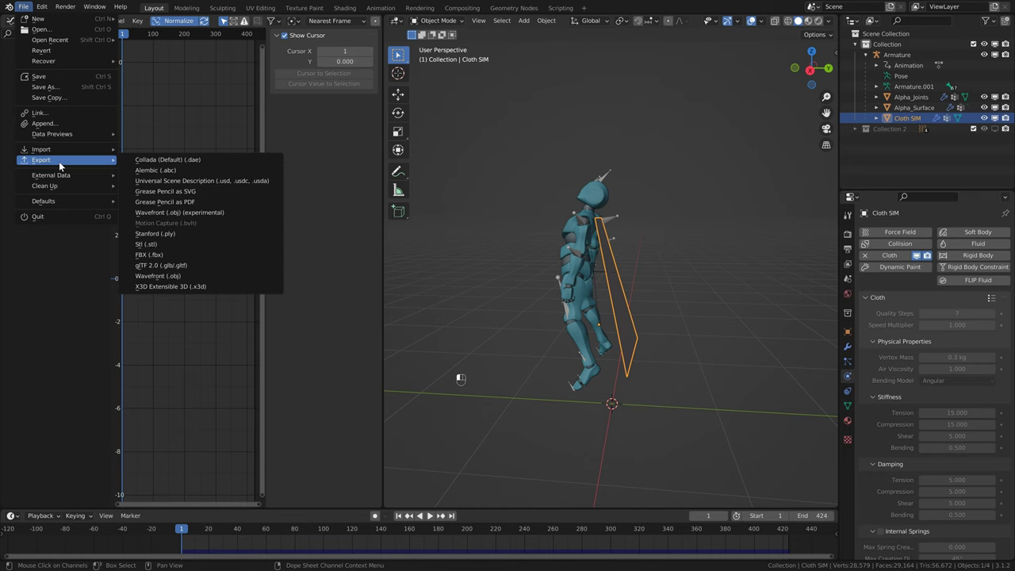
pyautogui.click(166, 171)
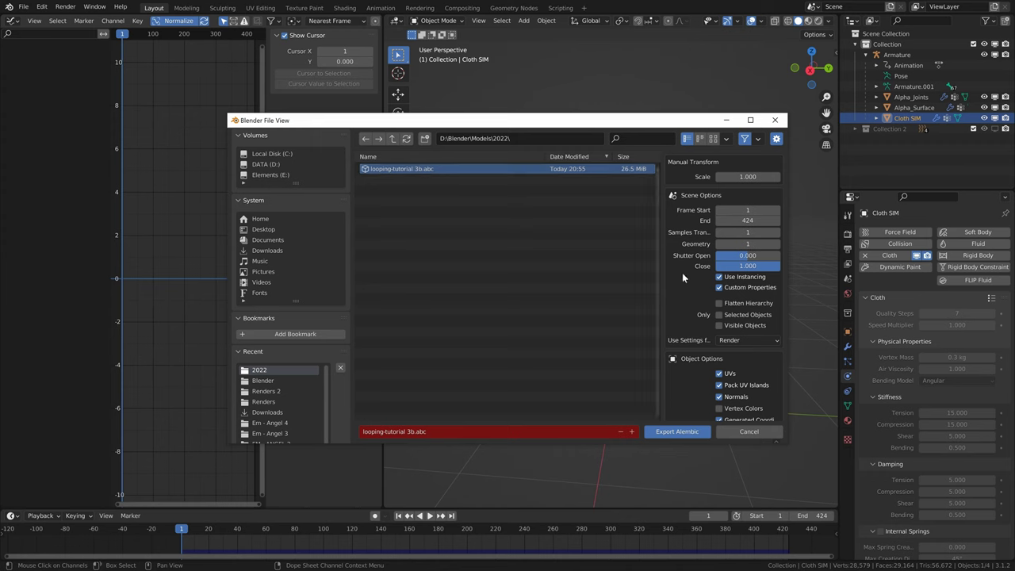
pyautogui.click(718, 314)
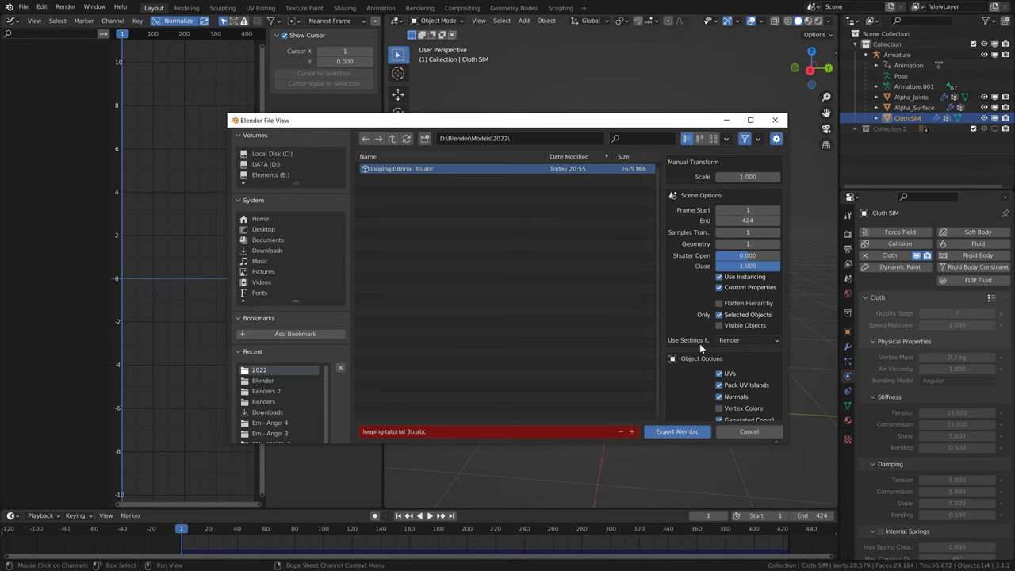
pyautogui.click(666, 434)
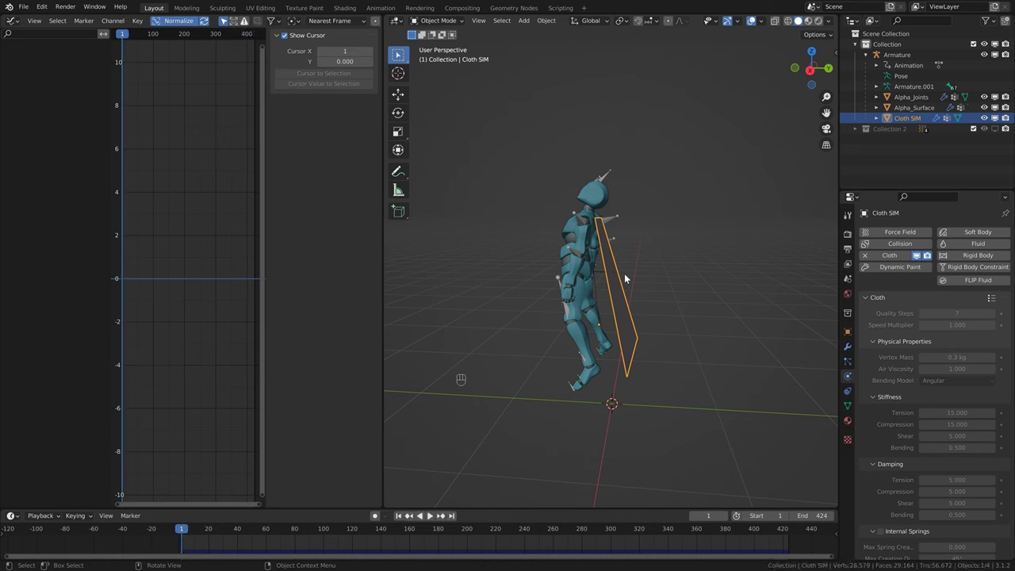
# Step: Hide the original Cloth SIM cape and disable it in viewports and renders
pyautogui.click(984, 118)
pyautogui.click(995, 119)
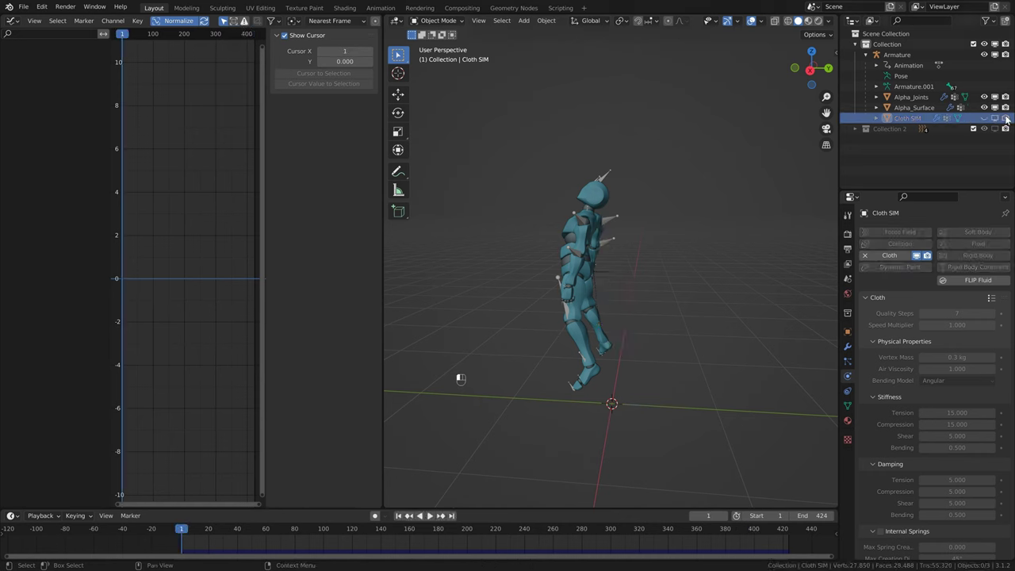
pyautogui.click(1006, 118)
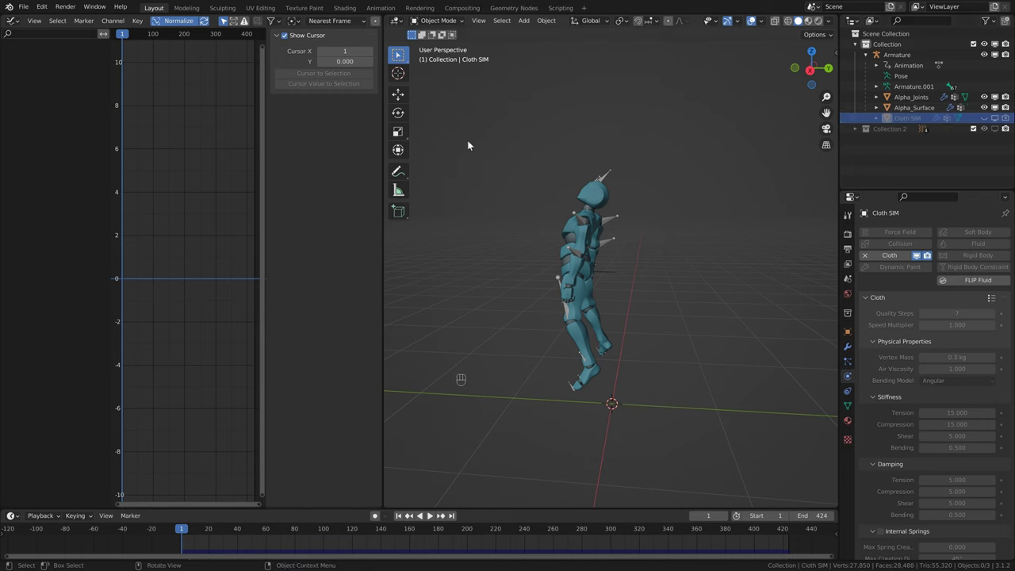
# Step: Import the Alembic file looping-tutorial 3b.abc into the scene
pyautogui.click(26, 9)
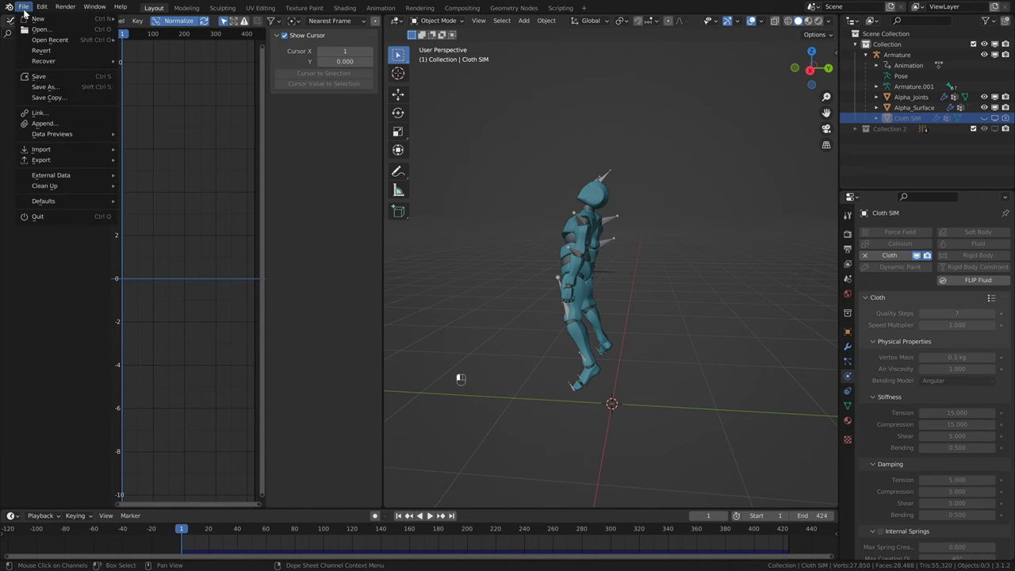
pyautogui.moveTo(52, 149)
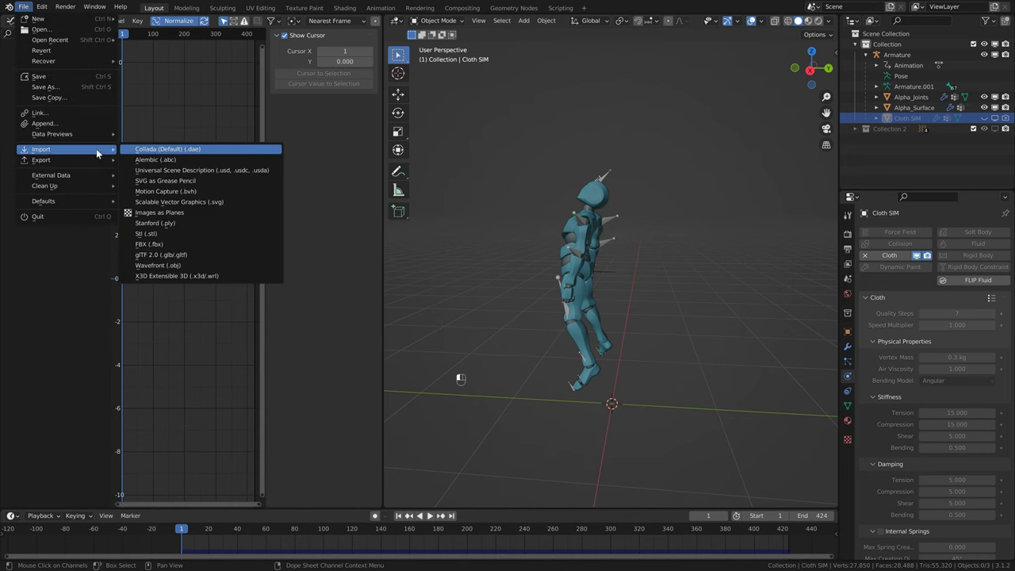
pyautogui.click(147, 159)
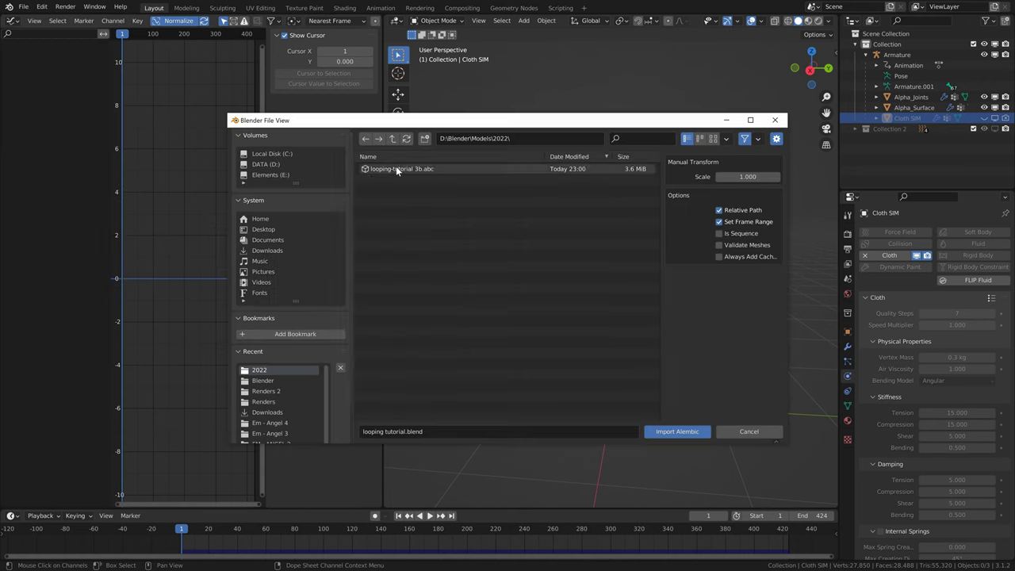
pyautogui.click(421, 167)
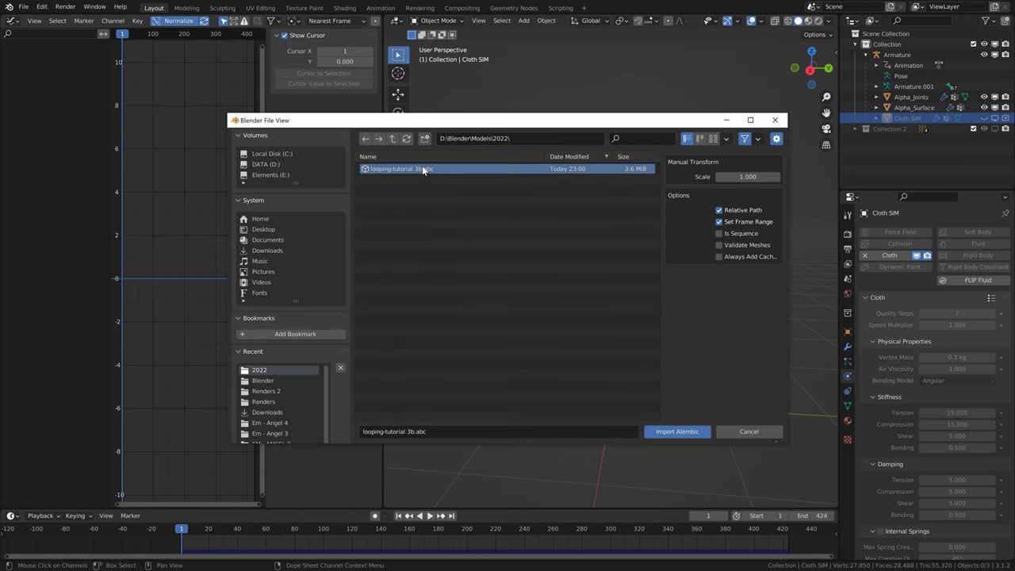
pyautogui.click(680, 432)
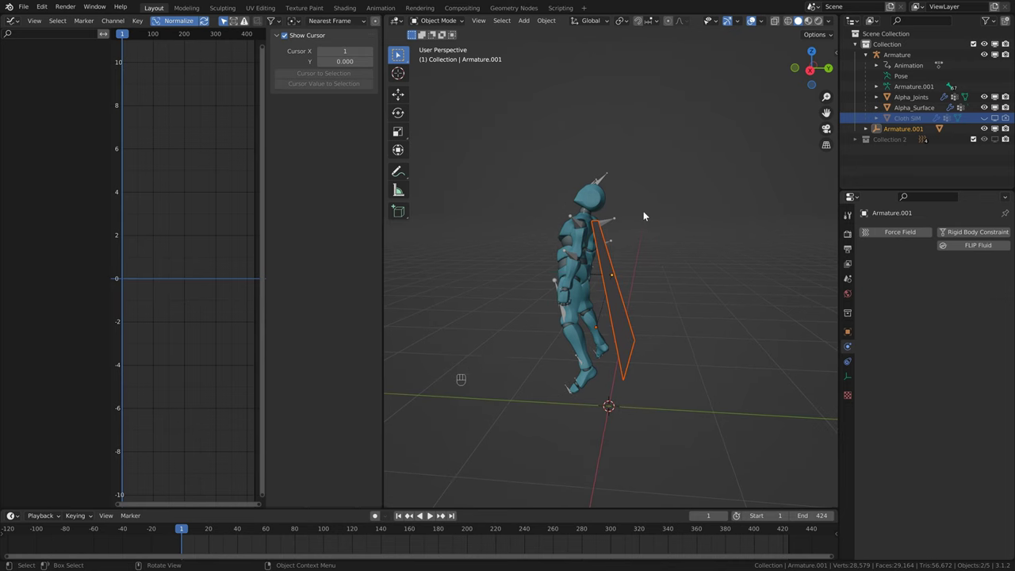
# Step: Play back the imported cape animation from frame 1 to check its motion against the character
pyautogui.press('space')
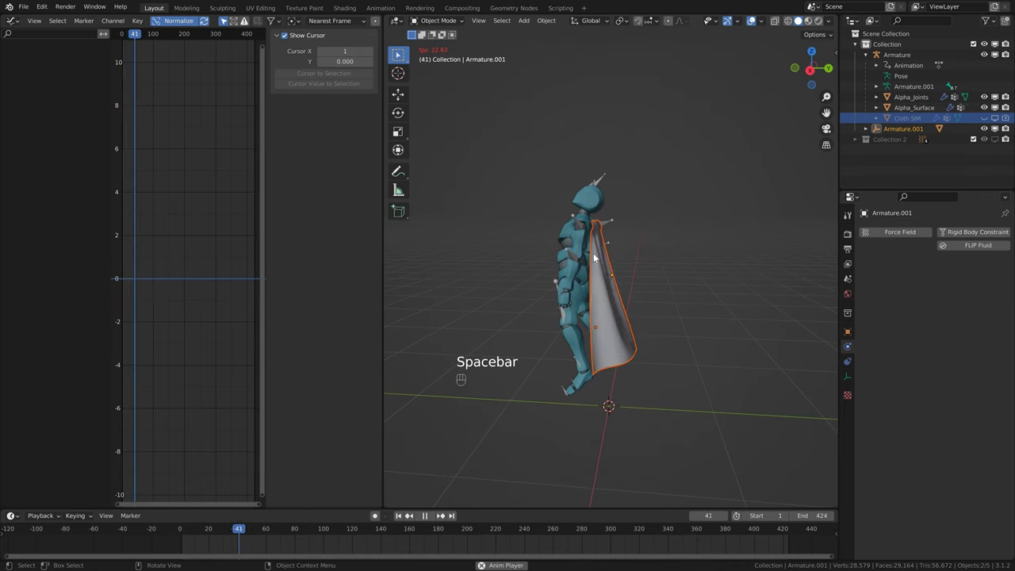
pyautogui.press('space')
pyautogui.scroll(3, 614, 232)
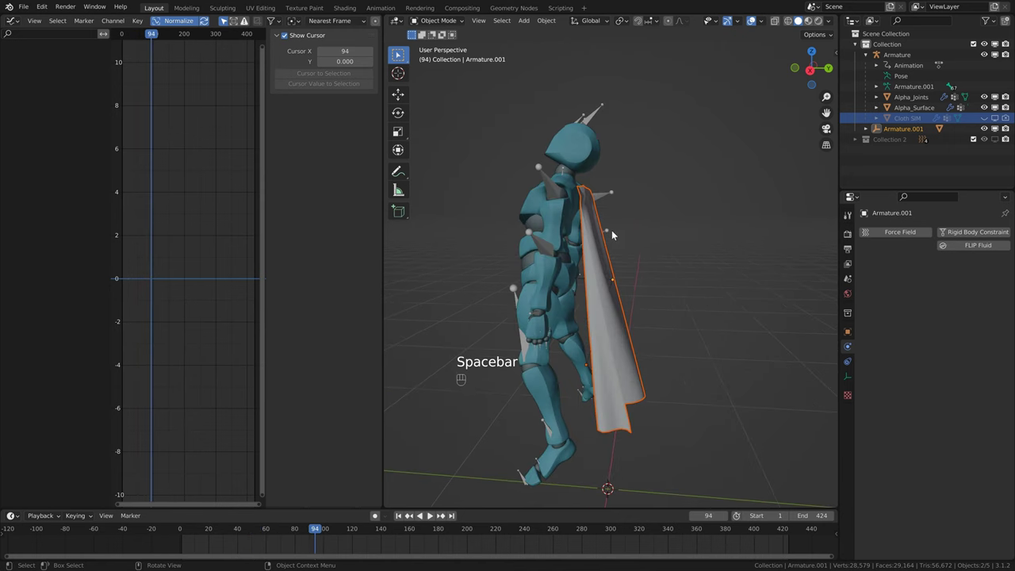
pyautogui.keyDown('shift'); pyautogui.moveTo(611, 230); pyautogui.dragTo(634, 249, button='middle'); pyautogui.keyUp('shift')
pyautogui.hotkey('shift', 'Left')
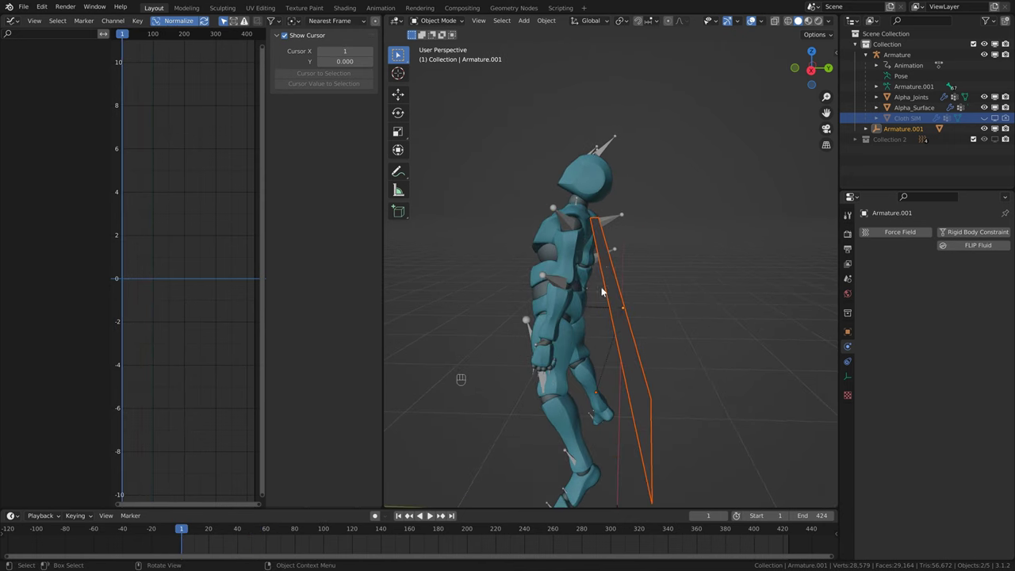
pyautogui.press('space')
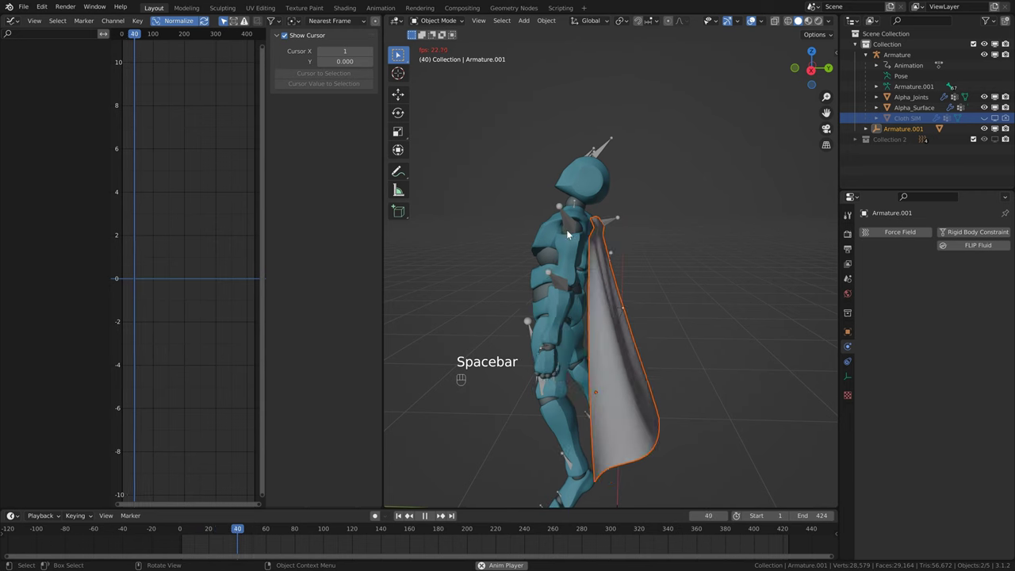
pyautogui.press('space')
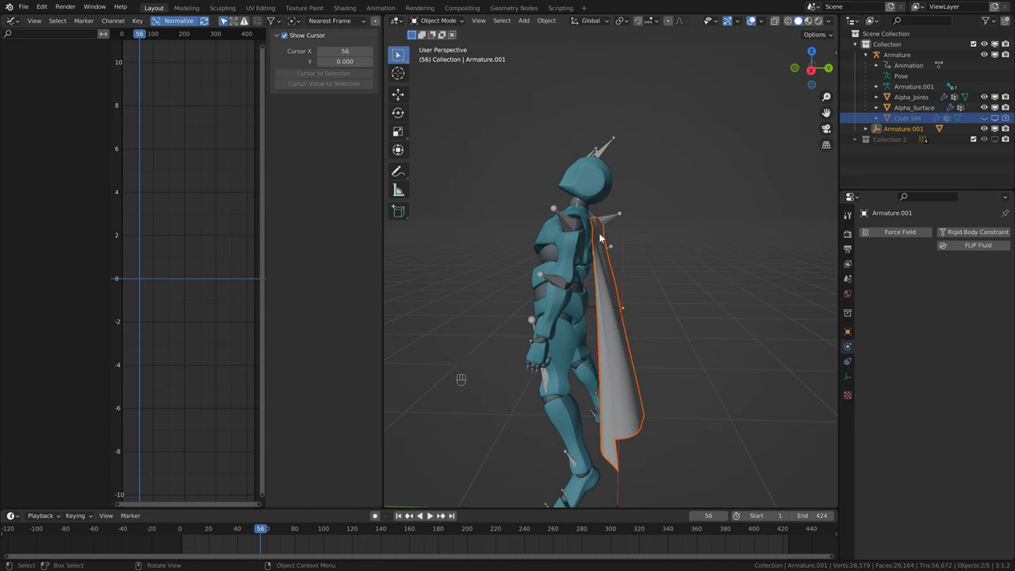
# Step: Clear the parent of the imported Cloth_SIM cape while keeping its transformation, and delete the leftover Armature.001 empty
pyautogui.click(866, 128)
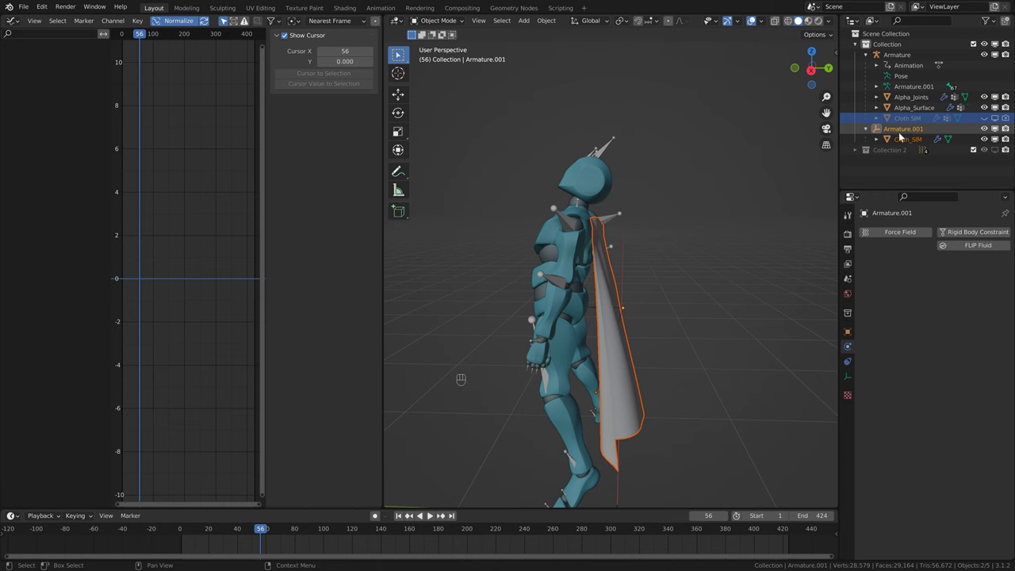
pyautogui.click(902, 139)
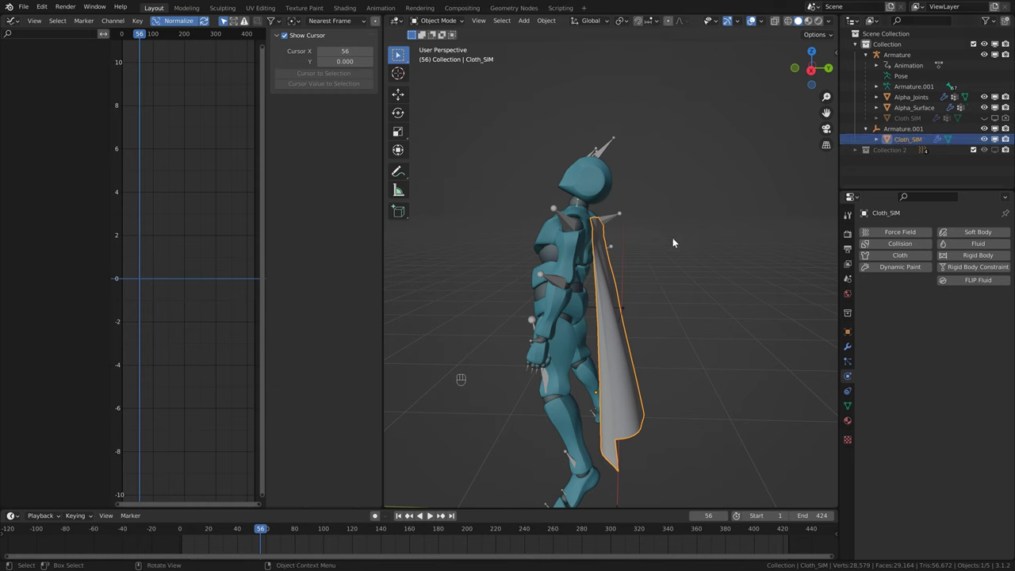
pyautogui.hotkey('alt', 'p')
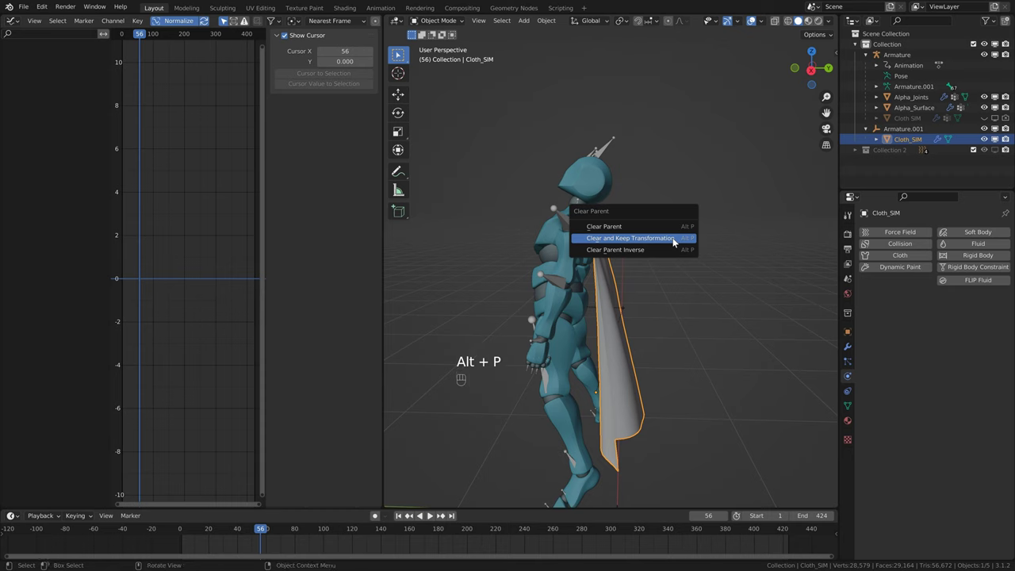
pyautogui.click(625, 238)
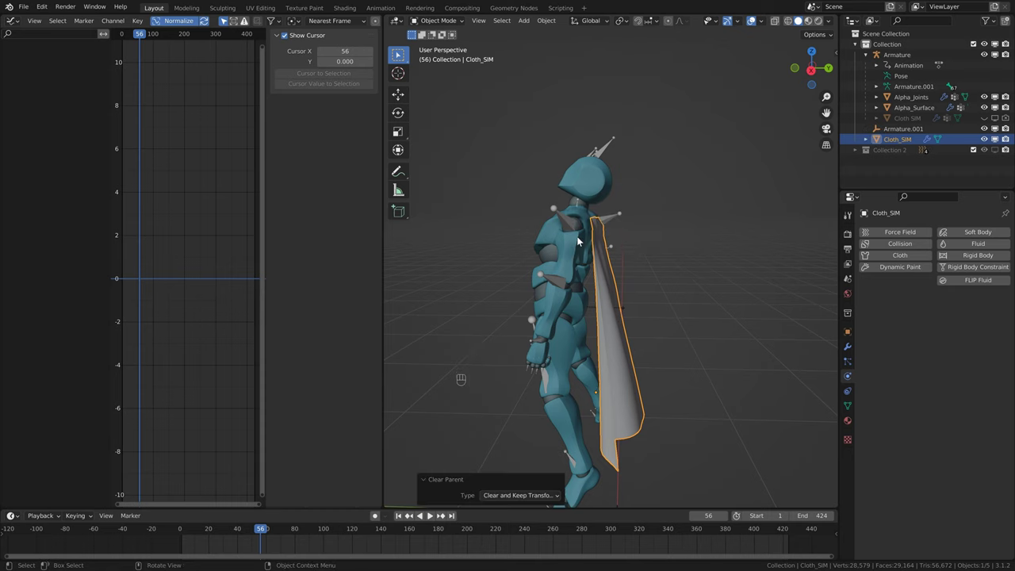
pyautogui.rightClick(897, 128)
pyautogui.click(897, 130)
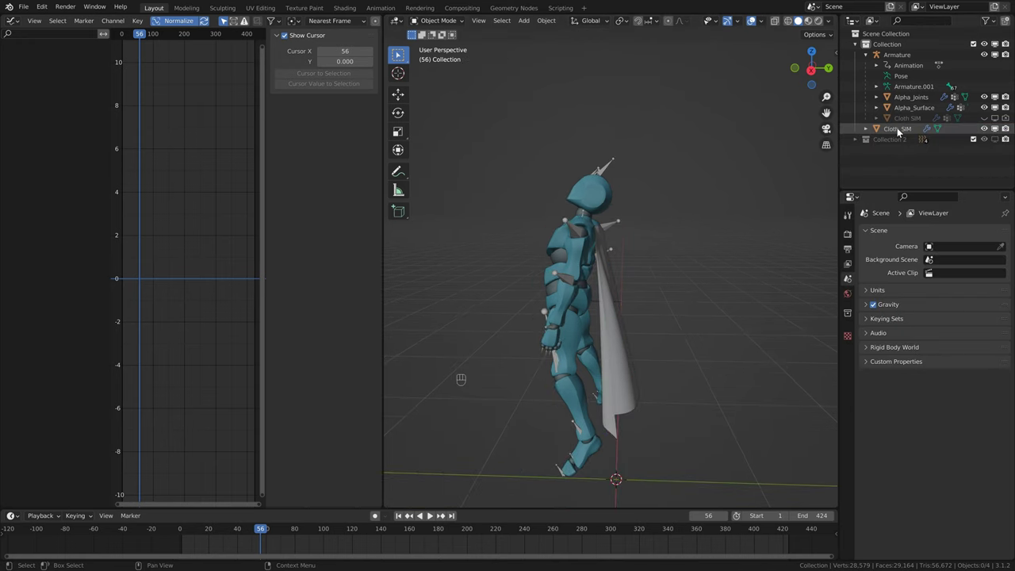
# Step: At frame 1, parent the Cloth_SIM cape to the armature's mixamorig:Spine2 bone and return to Object Mode
pyautogui.click(398, 515)
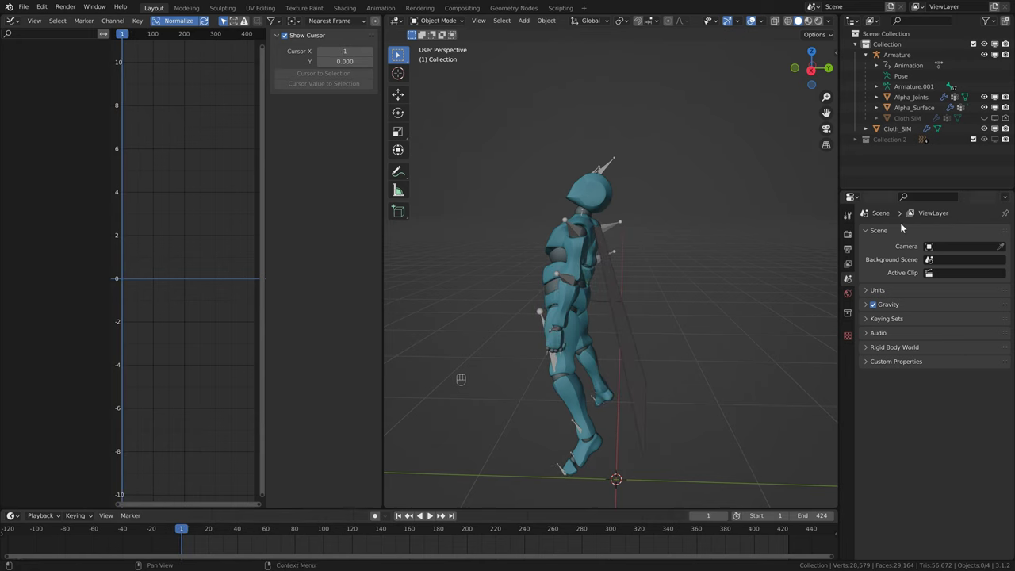
pyautogui.click(900, 129)
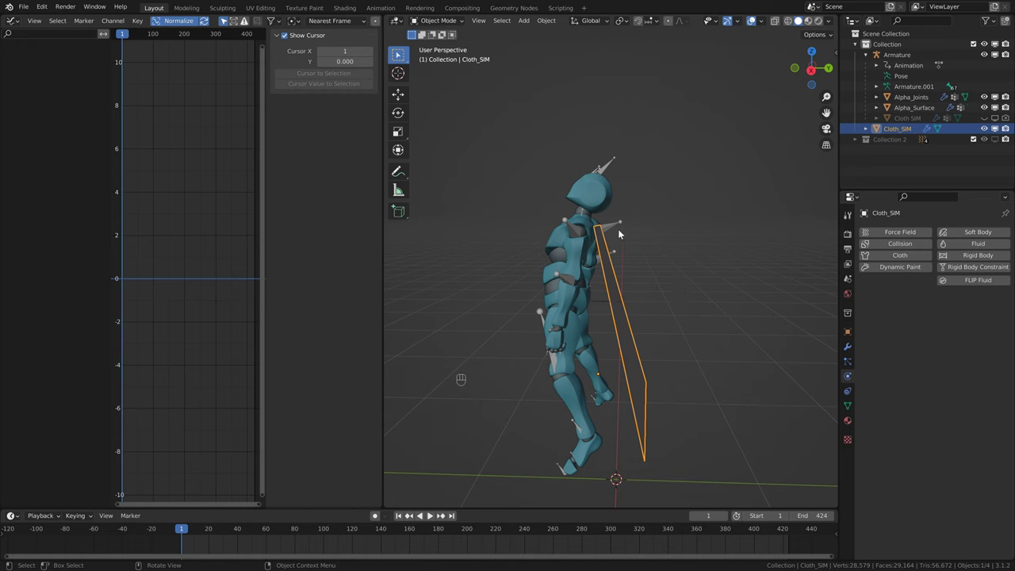
pyautogui.press('shift')
pyautogui.keyDown('shift'); pyautogui.click(603, 170); pyautogui.keyUp('shift')
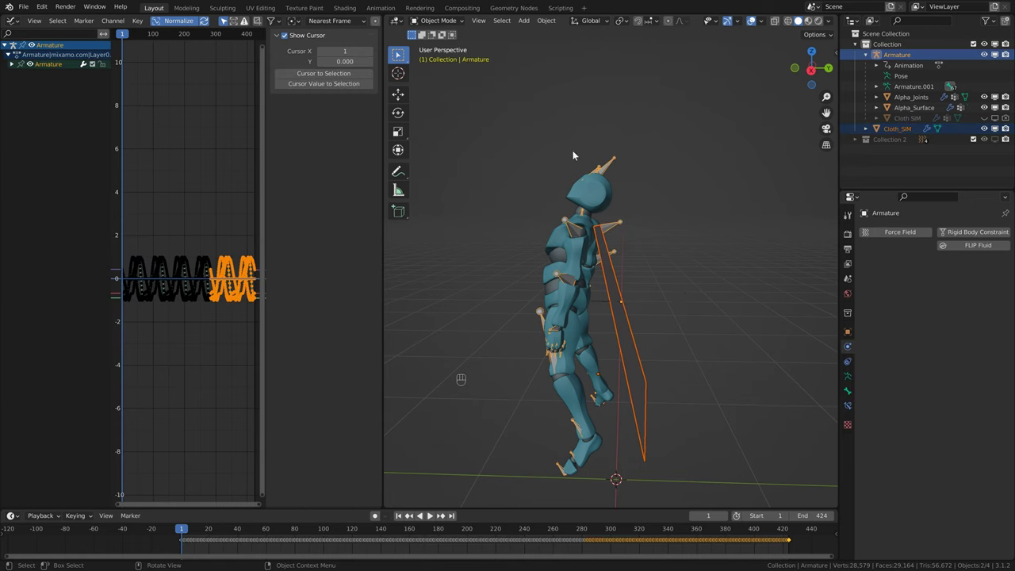
pyautogui.click(437, 21)
pyautogui.click(448, 57)
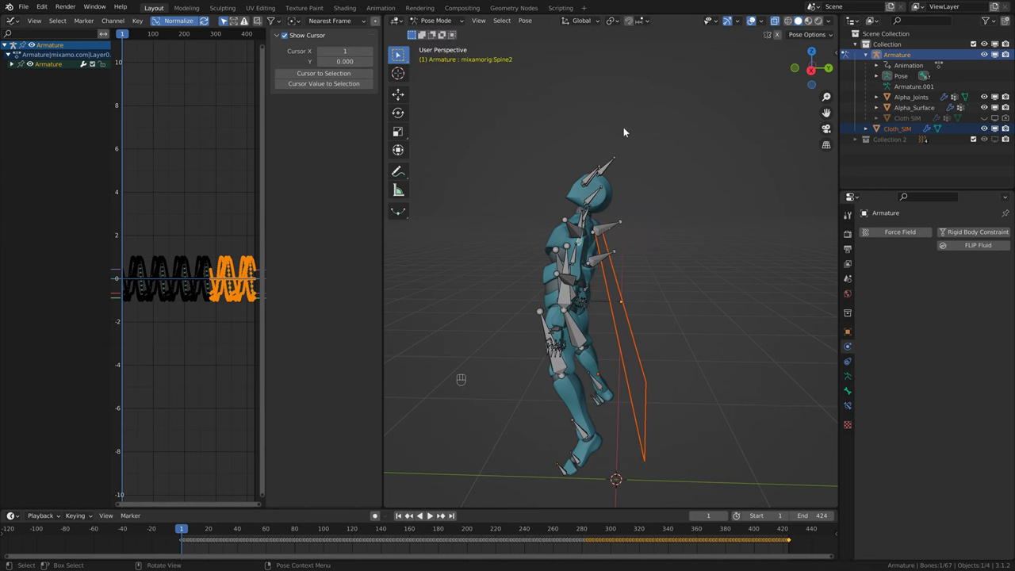
pyautogui.moveTo(608, 228); pyautogui.dragTo(609, 255, button='middle')
pyautogui.scroll(4, 611, 232)
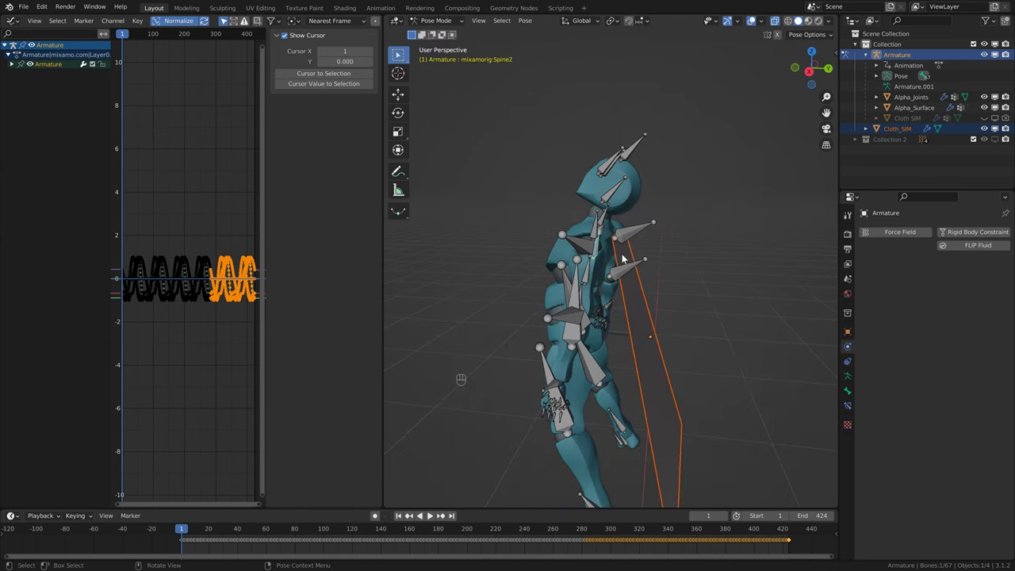
pyautogui.hotkey('ctrl', 'p')
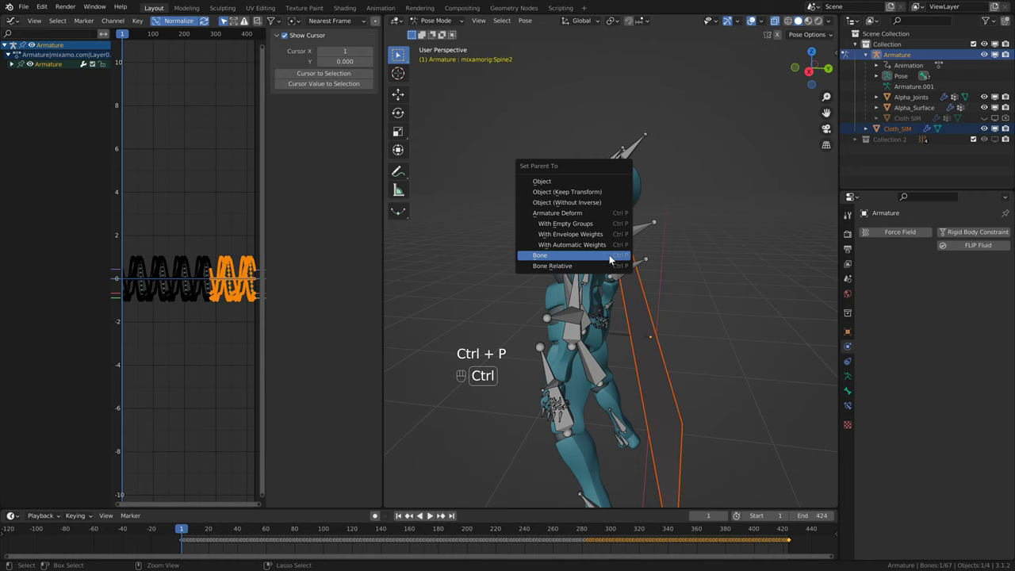
pyautogui.click(556, 255)
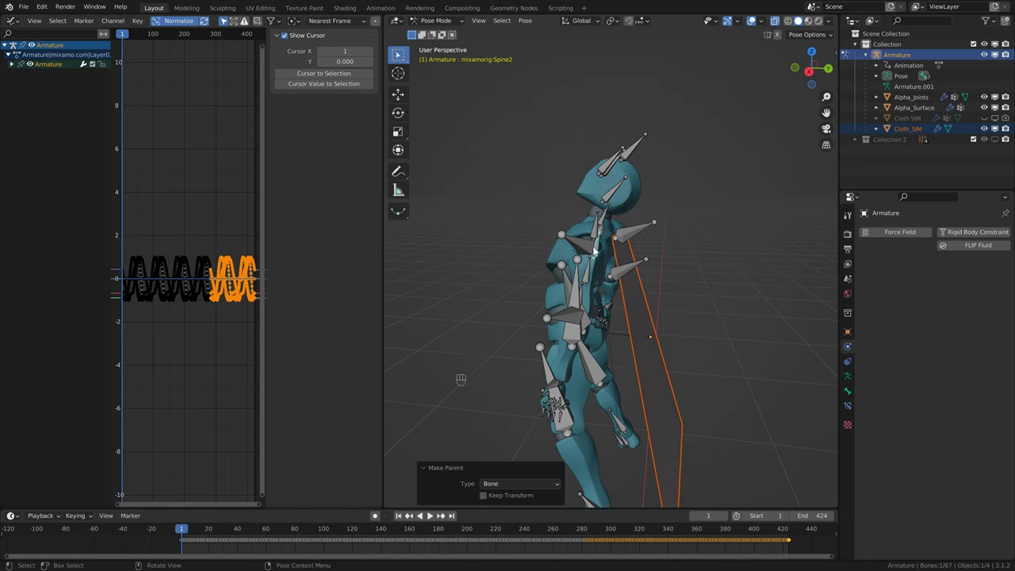
pyautogui.click(450, 21)
pyautogui.click(450, 37)
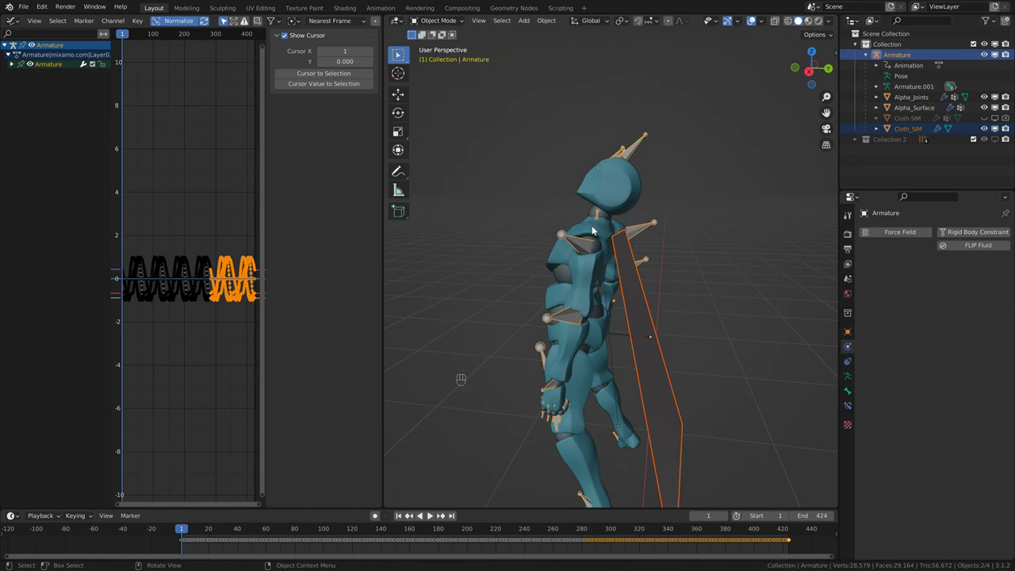
# Step: Play back the bone-parented cape, checking the transition from the final frames to the first ones
pyautogui.click(680, 256)
pyautogui.press('space')
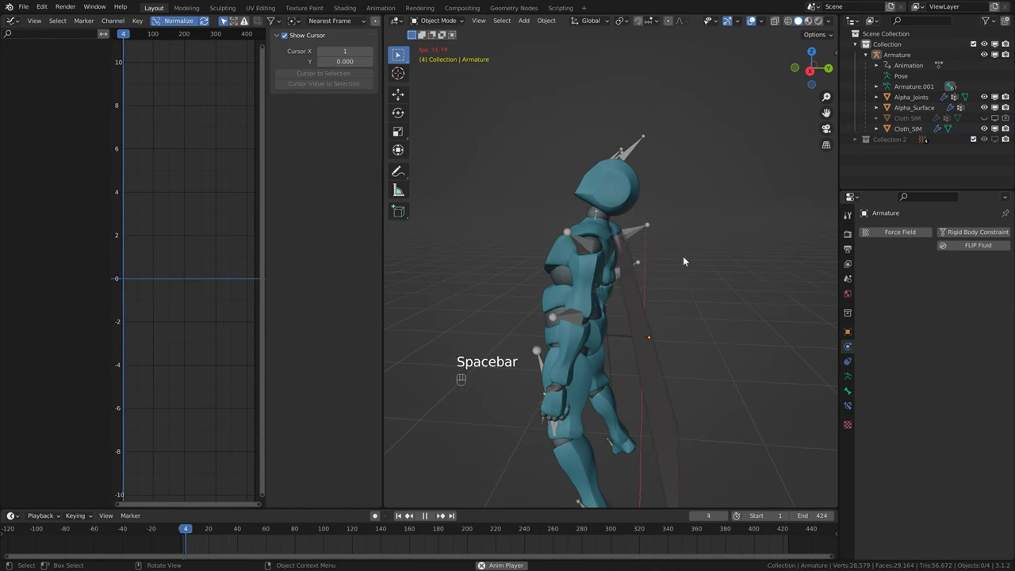
pyautogui.click(724, 532)
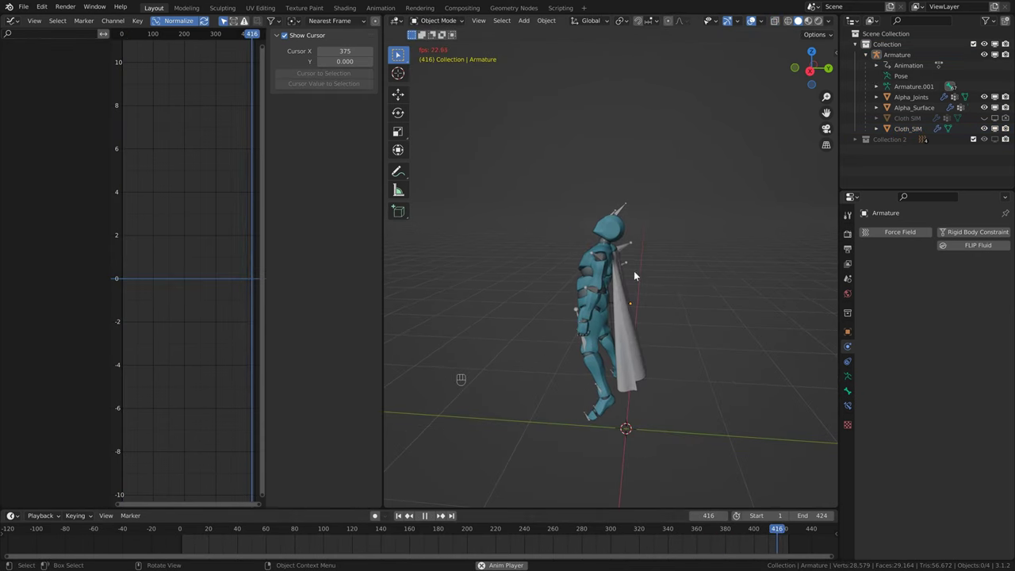
pyautogui.press('space')
pyautogui.scroll(2, 634, 345)
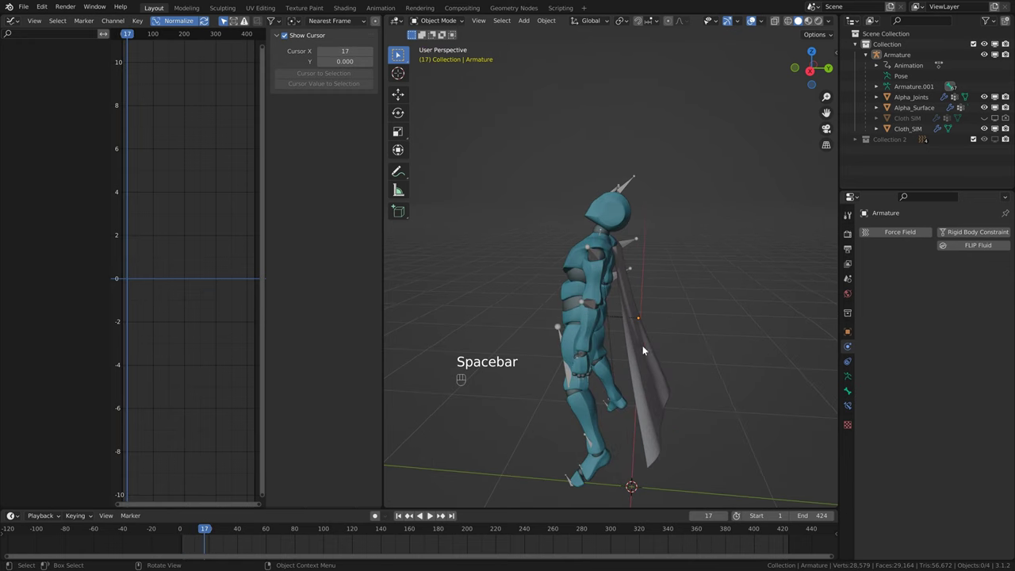
pyautogui.scroll(-1, 635, 291)
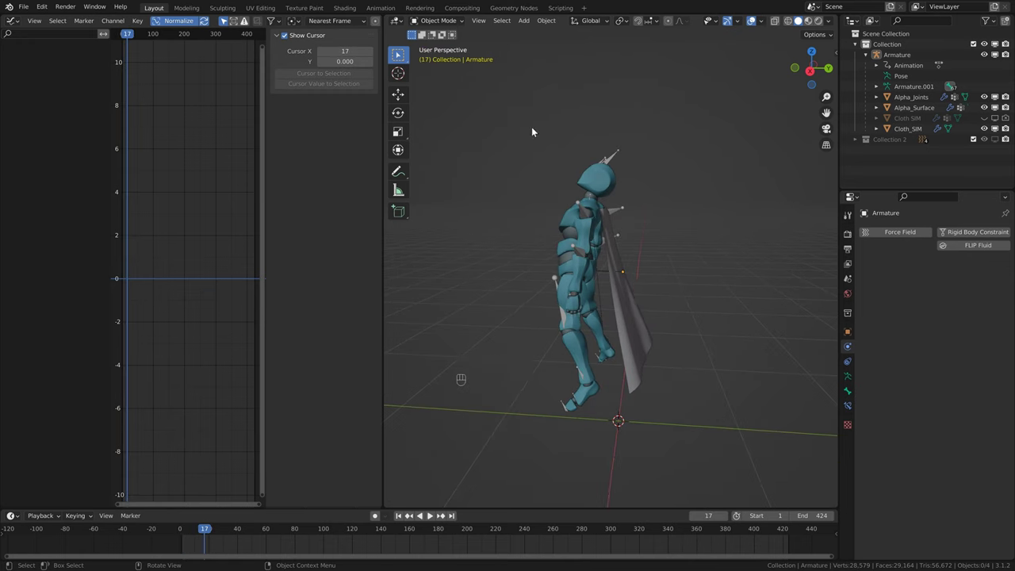
# Step: Return to frame 1 and rename the imported Cloth_SIM cape as Cloth_base
pyautogui.click(398, 516)
pyautogui.click(638, 320)
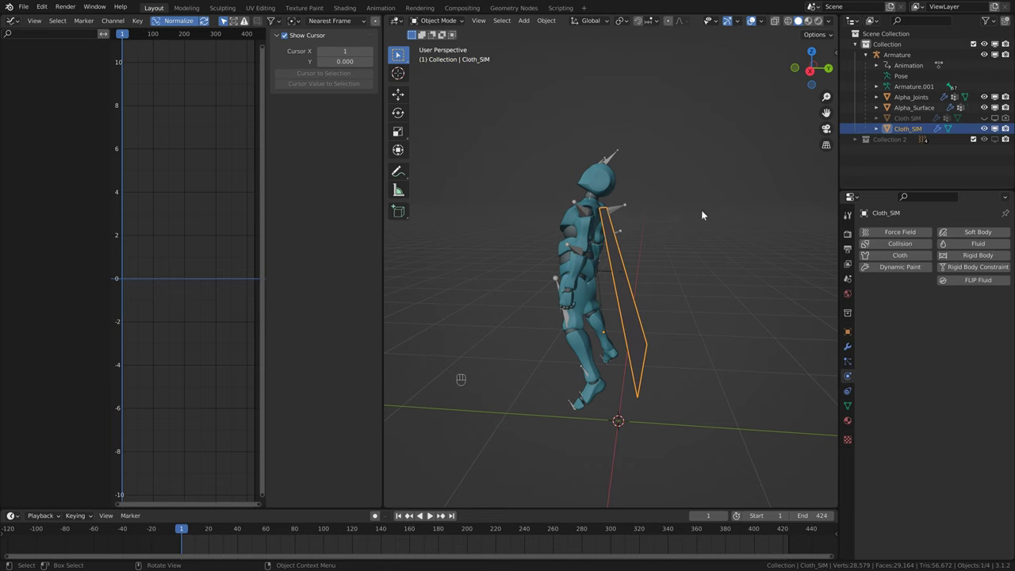
pyautogui.doubleClick(901, 129)
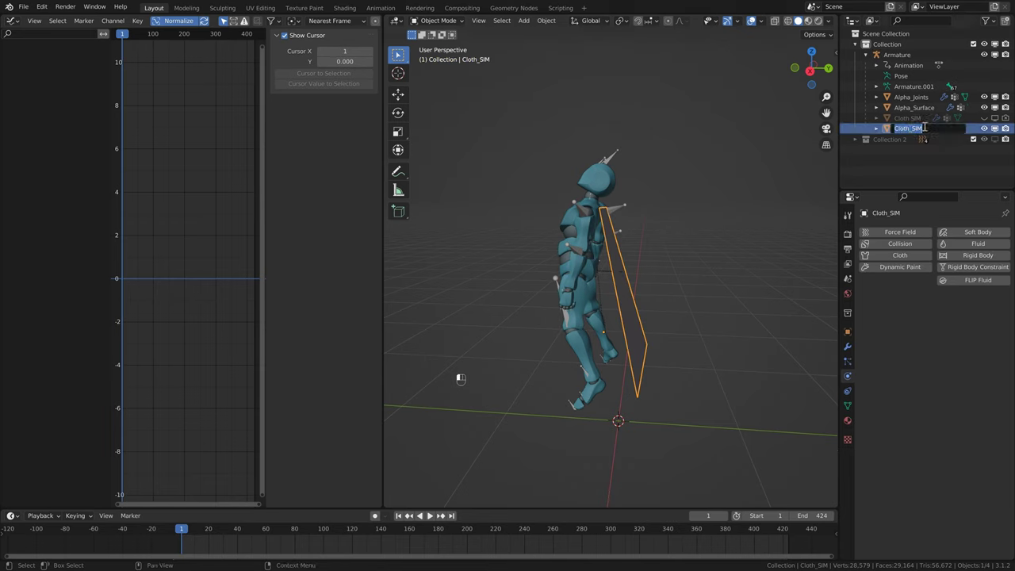
pyautogui.click(917, 128)
pyautogui.write('base')
pyautogui.press('Return')
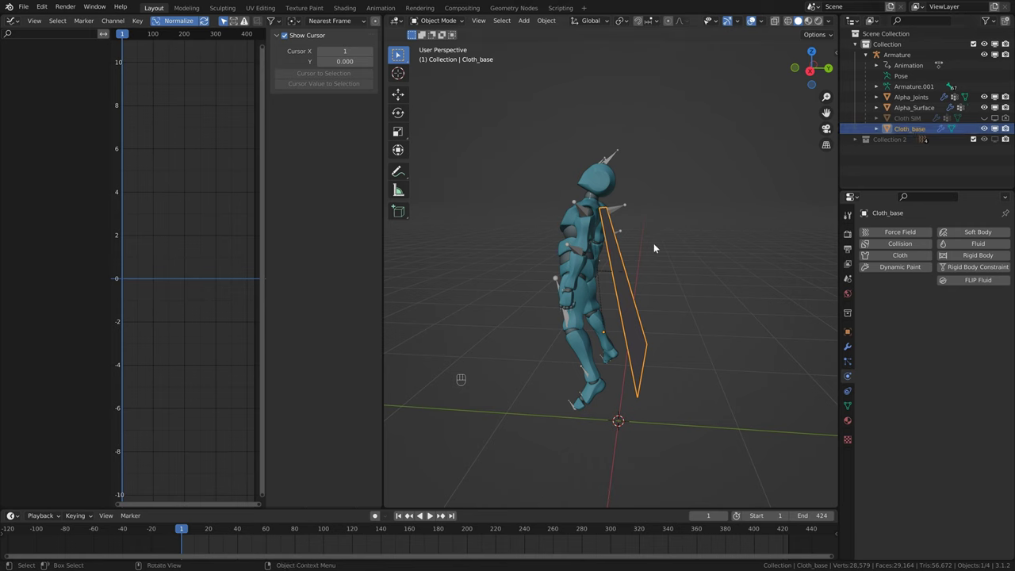
# Step: Duplicate the Cloth_base cape twice, leaving both copies at the original location
pyautogui.hotkey('shift', 'd')
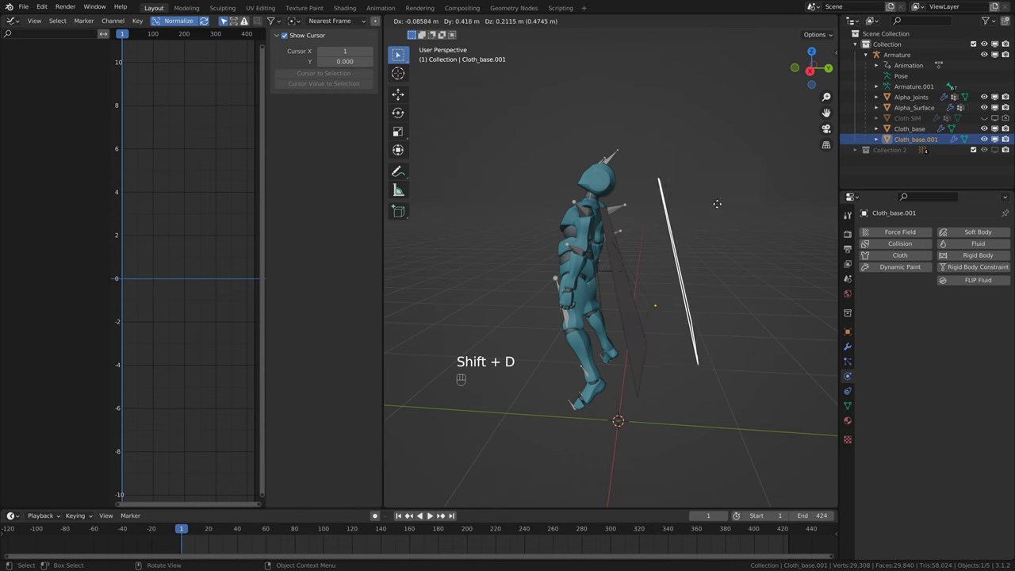
pyautogui.press('Escape')
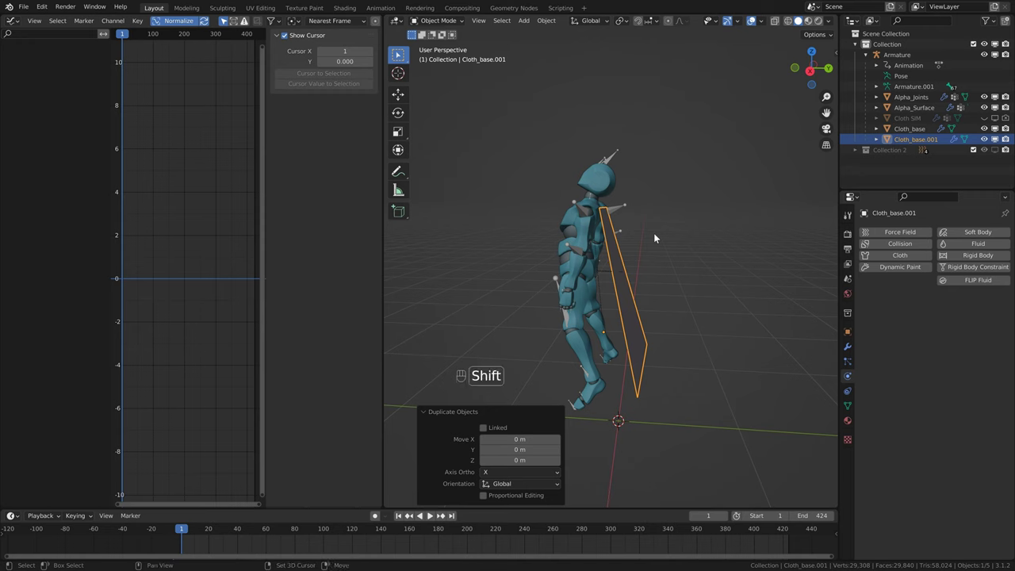
pyautogui.hotkey('shift', 'd')
pyautogui.press('Escape')
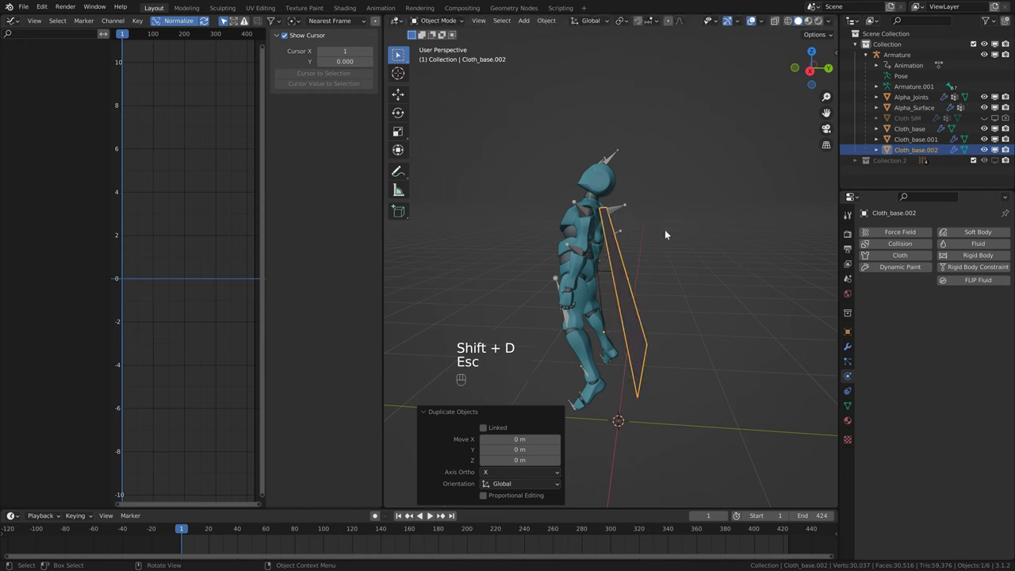
# Step: Rename the two cape duplicates as Cloth_1 and Cloth_2
pyautogui.click(916, 140)
pyautogui.doubleClick(916, 140)
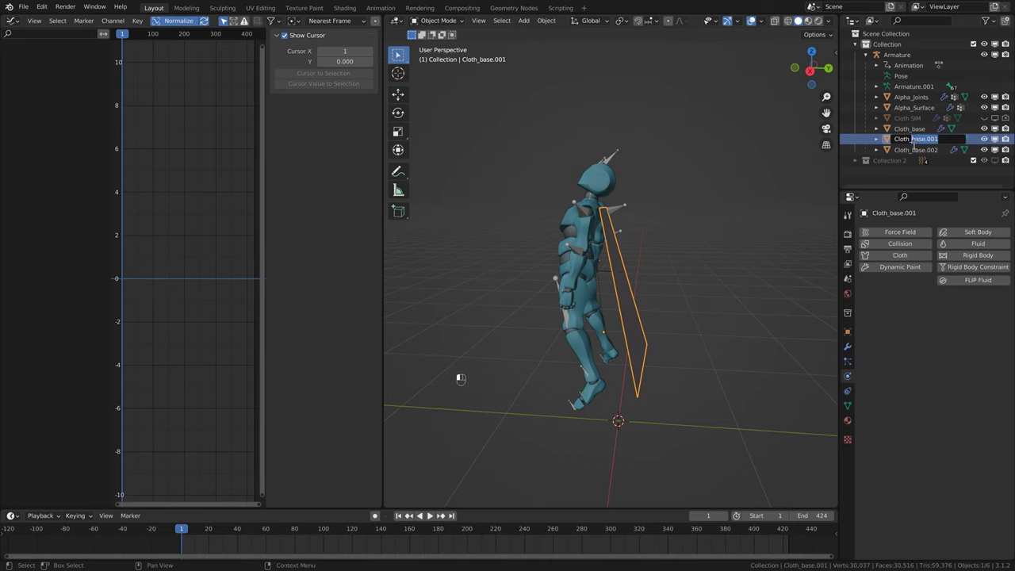
pyautogui.write('Cloth_1')
pyautogui.press('Return')
pyautogui.doubleClick(914, 149)
pyautogui.write('Cloth_2')
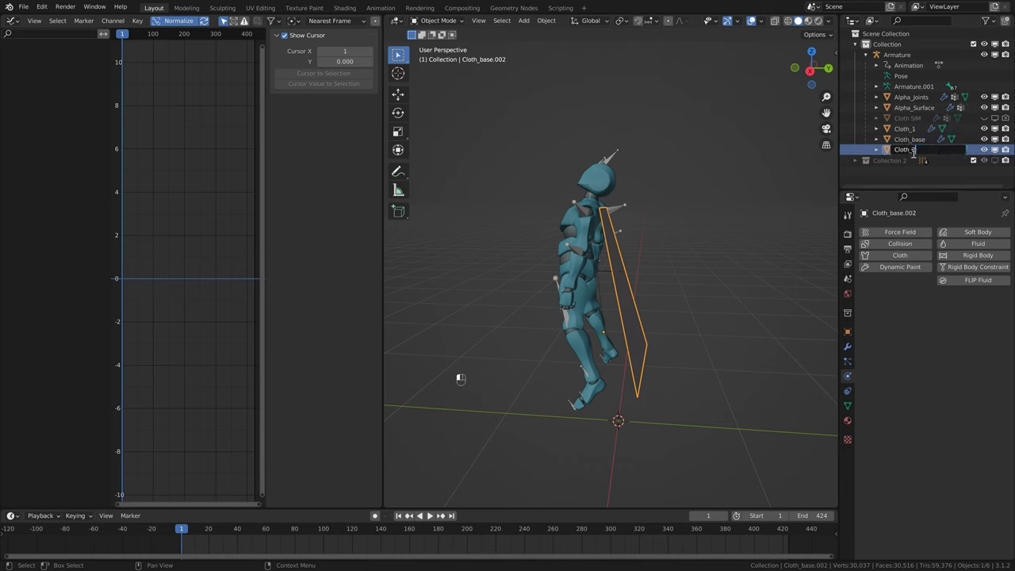
pyautogui.press('Return')
# Step: Test a frame offset of -45.7 in Cloth_1's MeshSequenceCache modifier and check its effect on Cloth_2
pyautogui.moveTo(663, 283); pyautogui.dragTo(673, 286, button='middle')
pyautogui.click(901, 129)
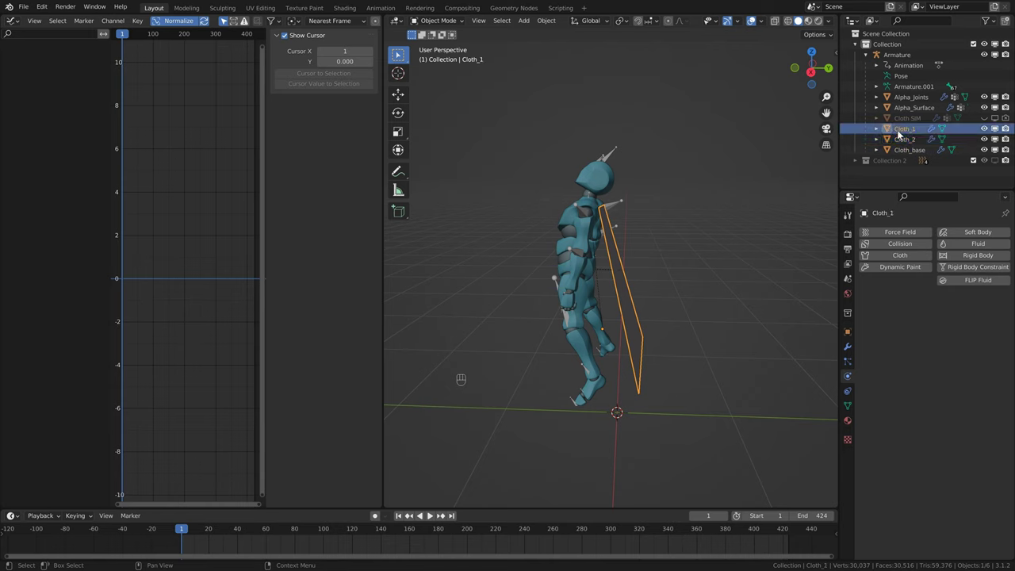
pyautogui.click(847, 346)
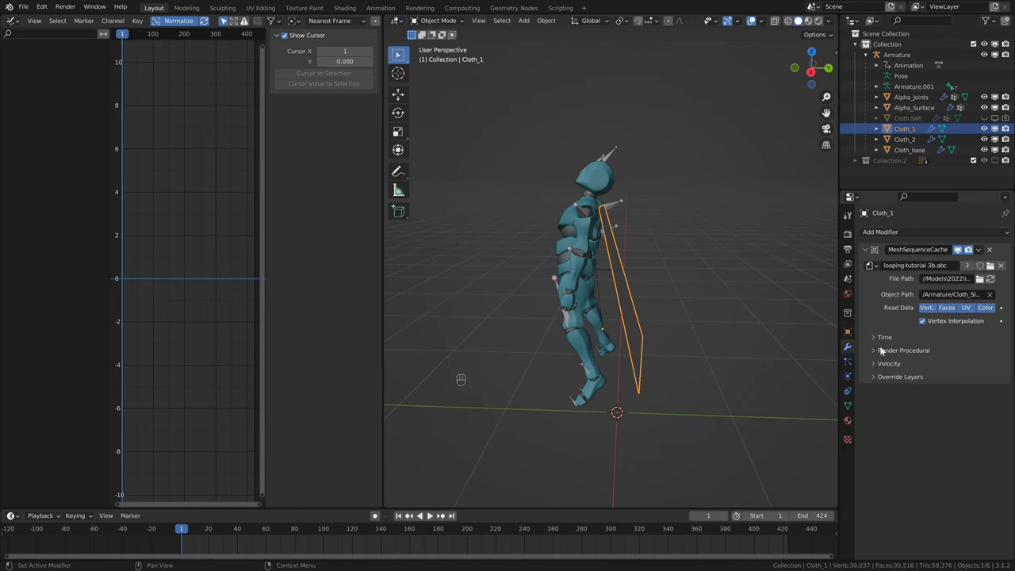
pyautogui.click(872, 337)
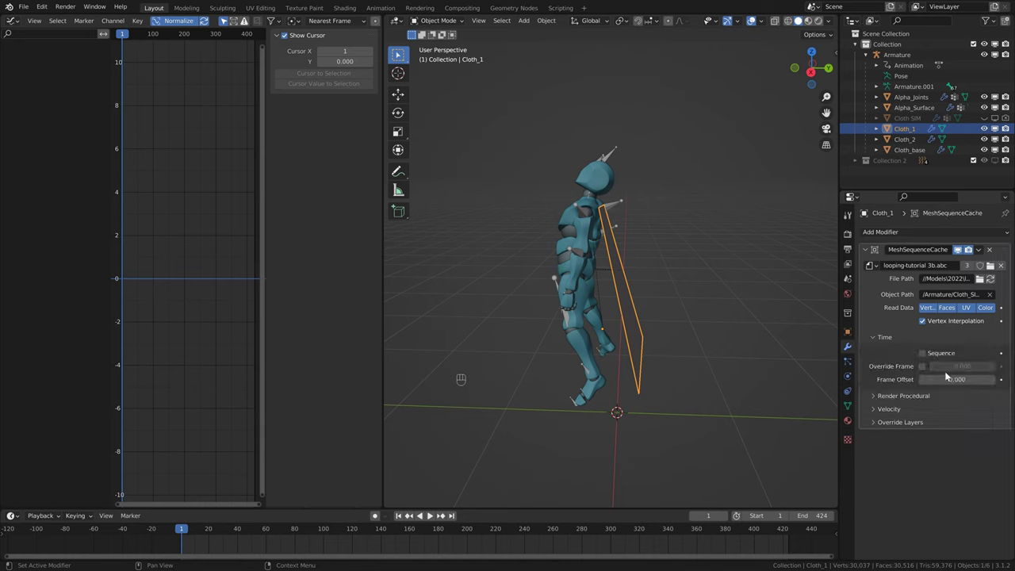
pyautogui.moveTo(957, 379); pyautogui.dragTo(895, 379)
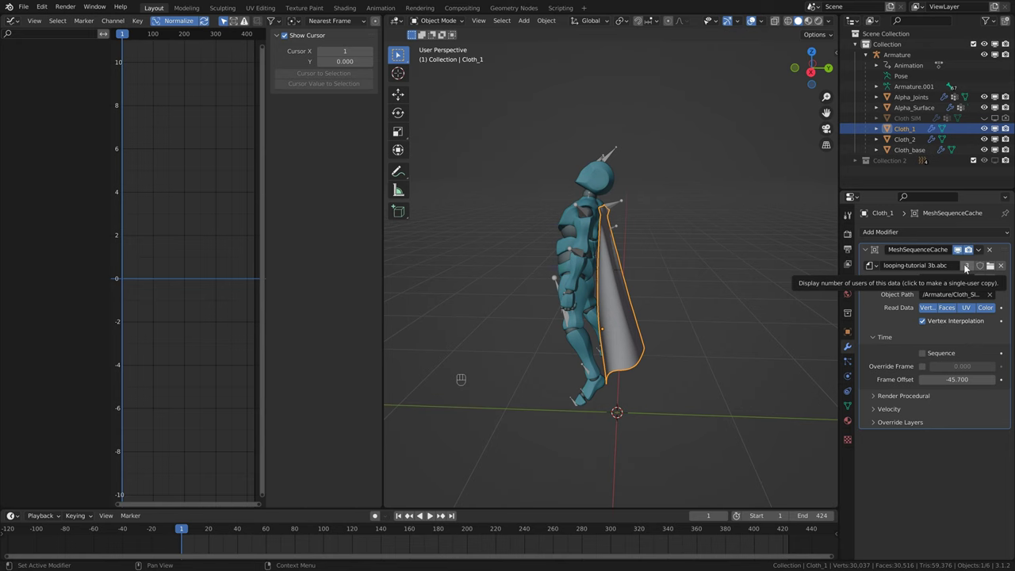
pyautogui.click(918, 148)
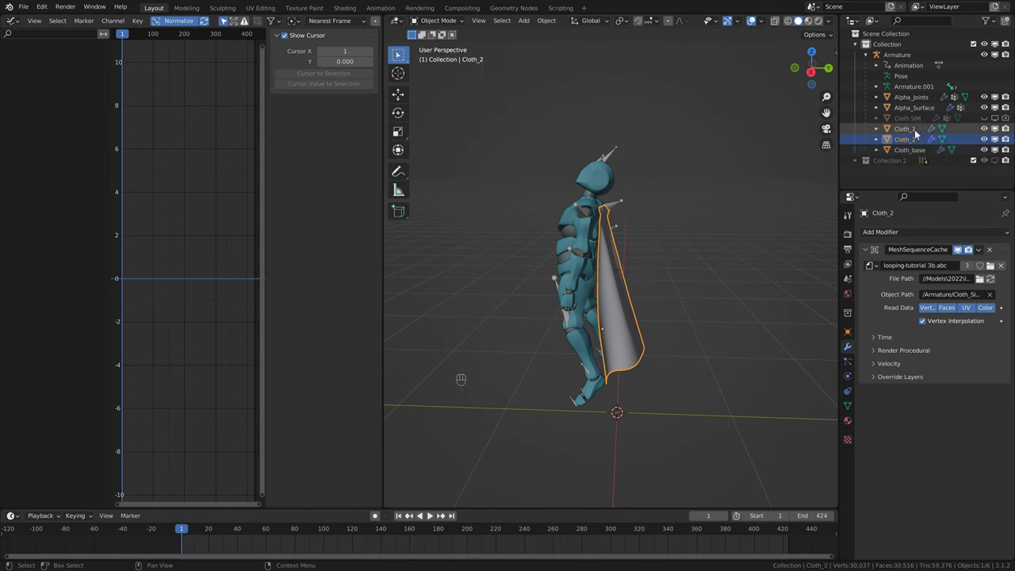
pyautogui.click(915, 129)
# Step: Remove the MeshSequenceCache modifier from Cloth_base and hide that mesh in the viewport and in renders
pyautogui.click(920, 150)
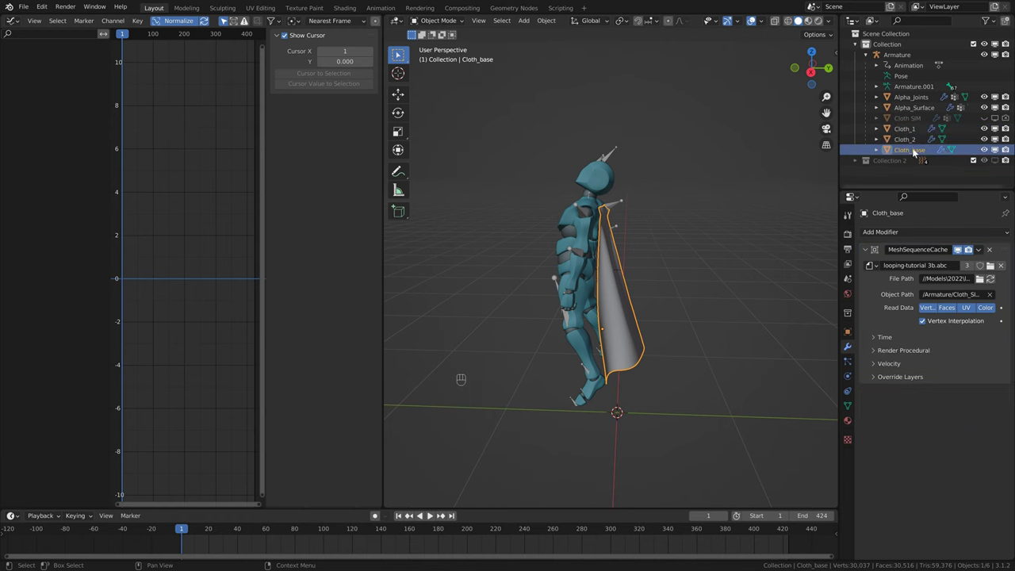
pyautogui.click(990, 250)
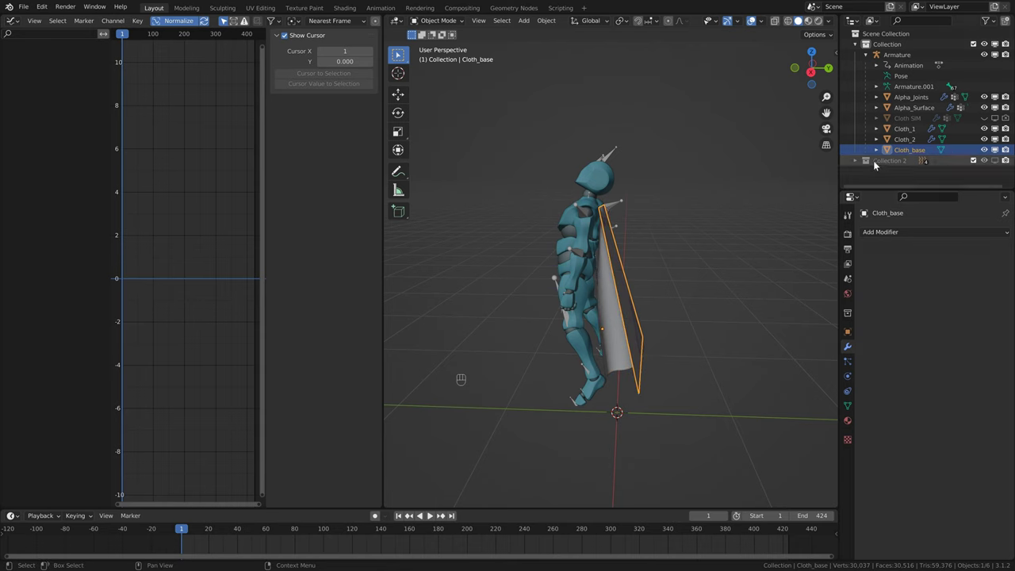
pyautogui.click(904, 129)
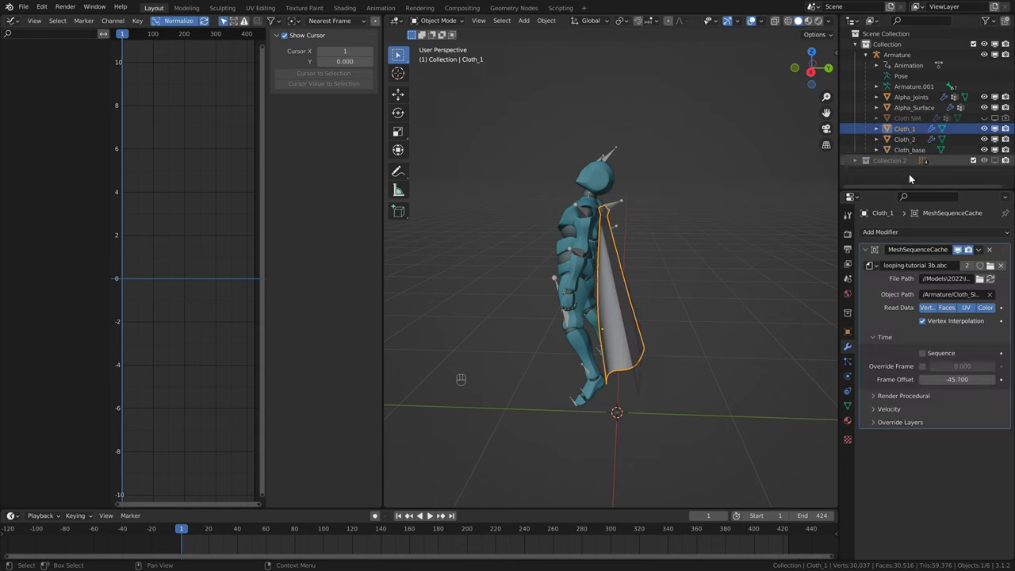
pyautogui.click(984, 150)
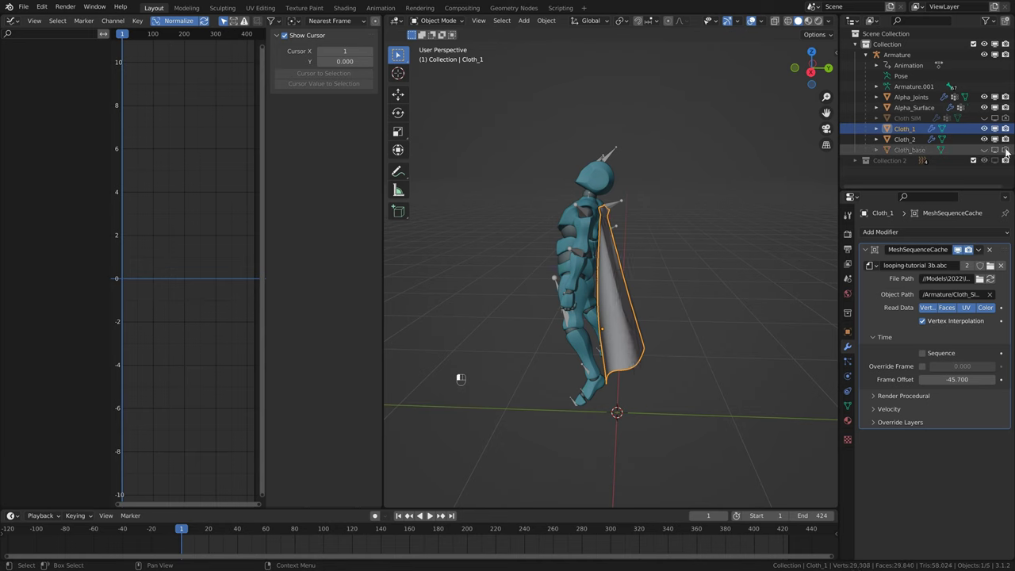
# Step: Test the shared cache's frame offset by setting -20.1 on Cloth_1 and -18.4 on Cloth_2
pyautogui.click(904, 140)
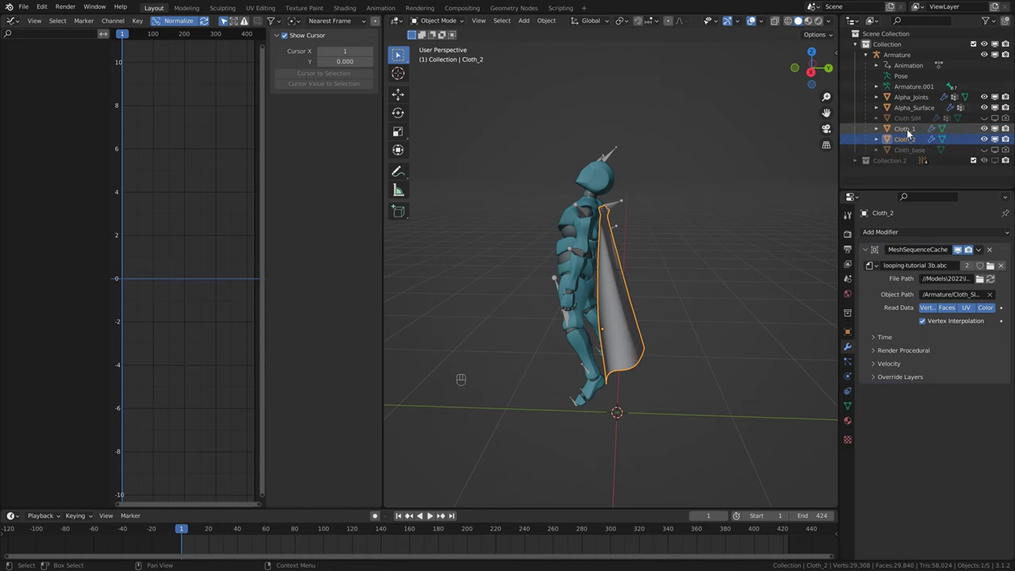
pyautogui.click(904, 128)
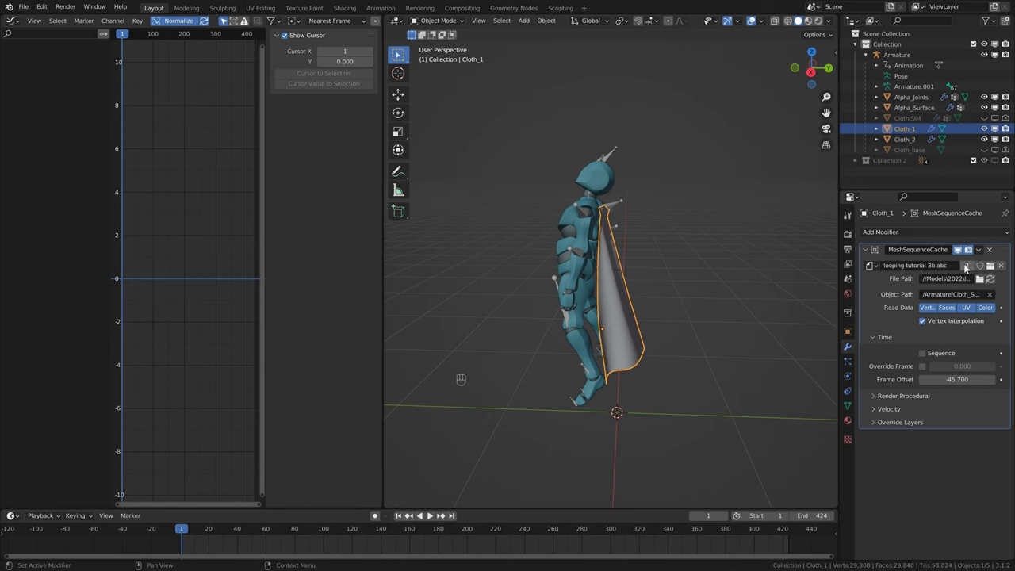
pyautogui.moveTo(964, 378); pyautogui.dragTo(8, 374)
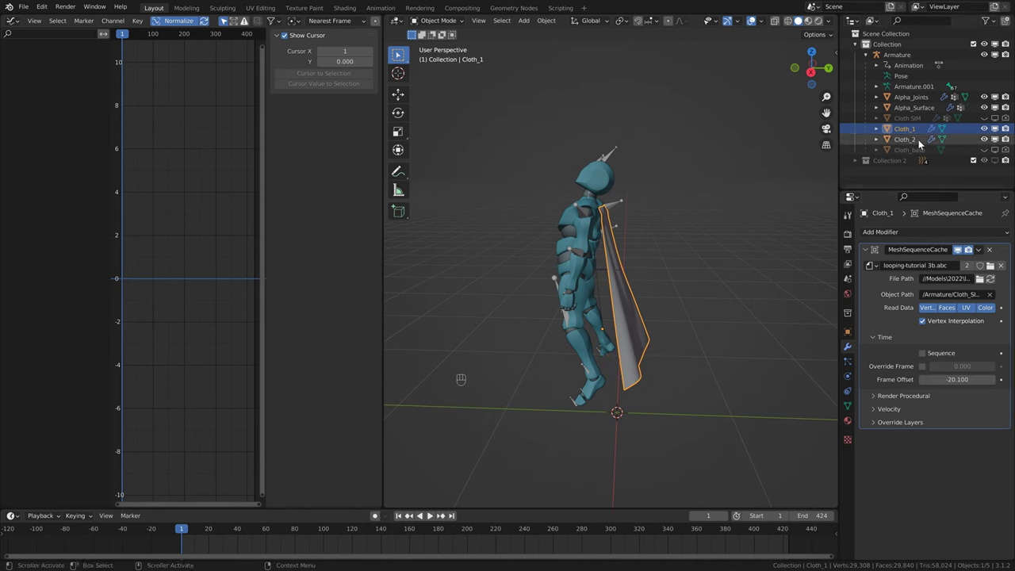
pyautogui.click(919, 140)
pyautogui.moveTo(957, 379); pyautogui.dragTo(961, 379)
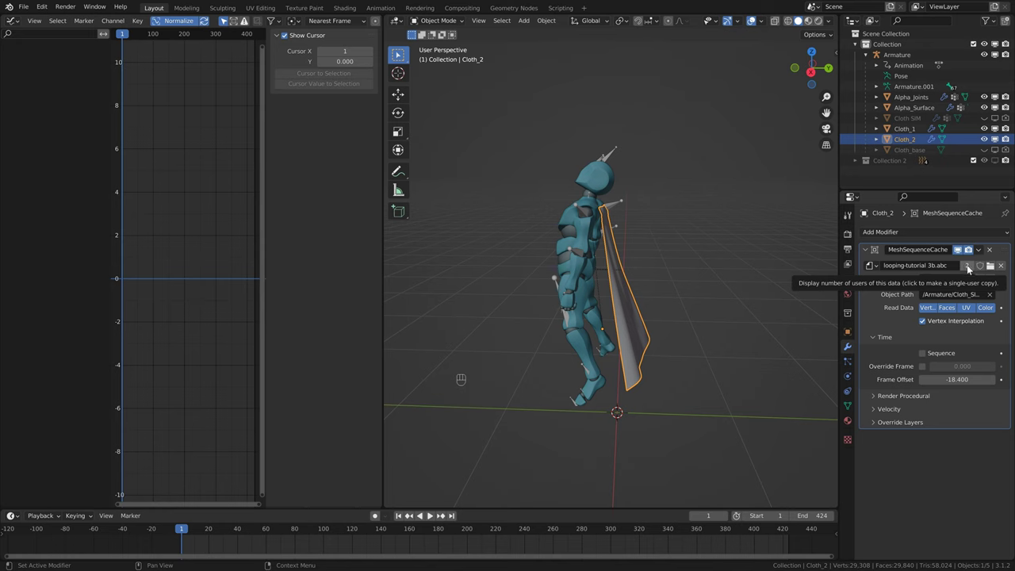
# Step: Make Cloth_2's Alembic cache a single-user copy and reset Cloth_1's frame offset to 0
pyautogui.click(968, 267)
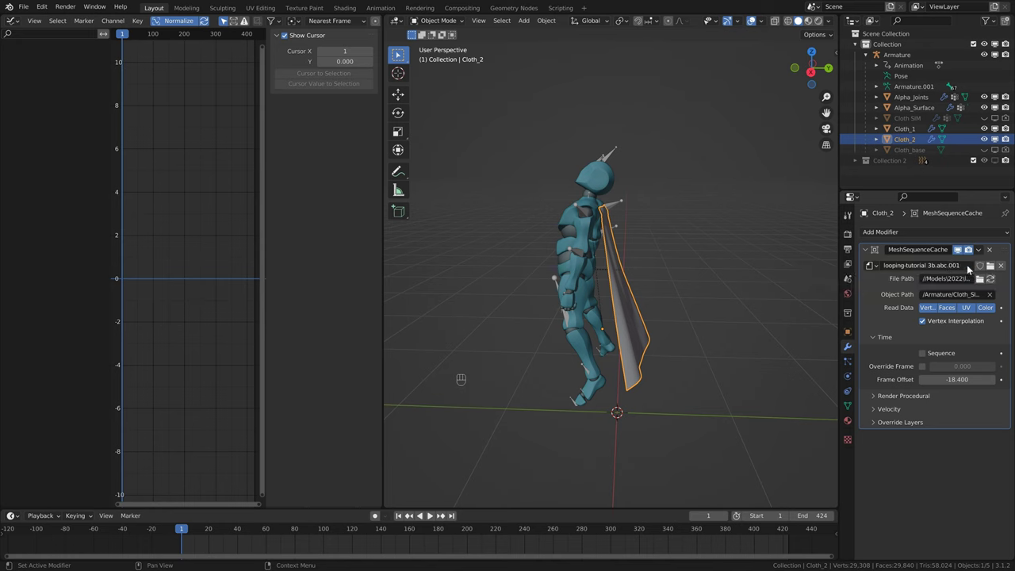
pyautogui.click(614, 226)
pyautogui.moveTo(614, 258); pyautogui.dragTo(647, 232, button='middle')
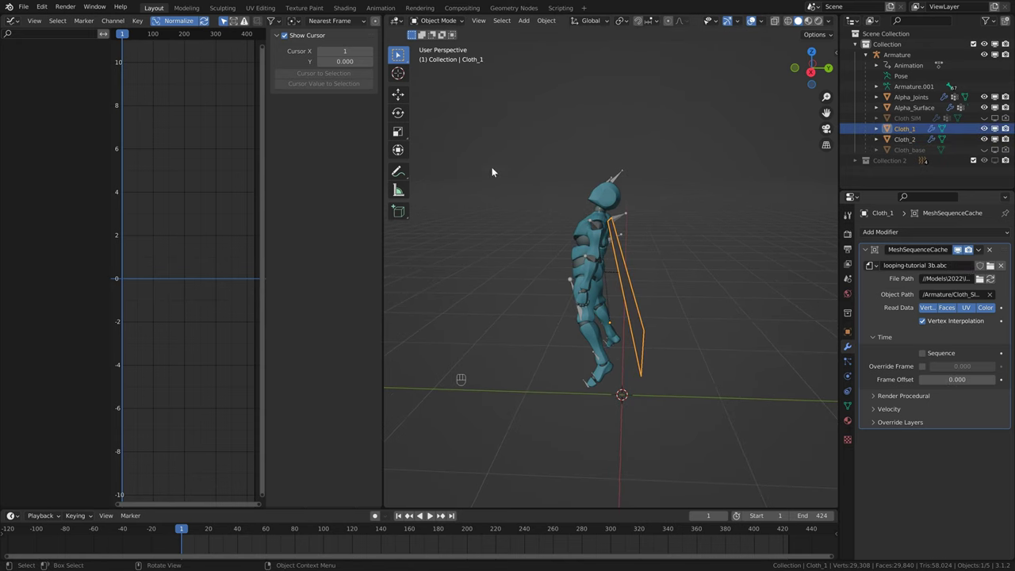
# Step: Turn the Graph Editor area into a Geometry Node Editor, hide its sidebar and widen it slightly
pyautogui.click(12, 22)
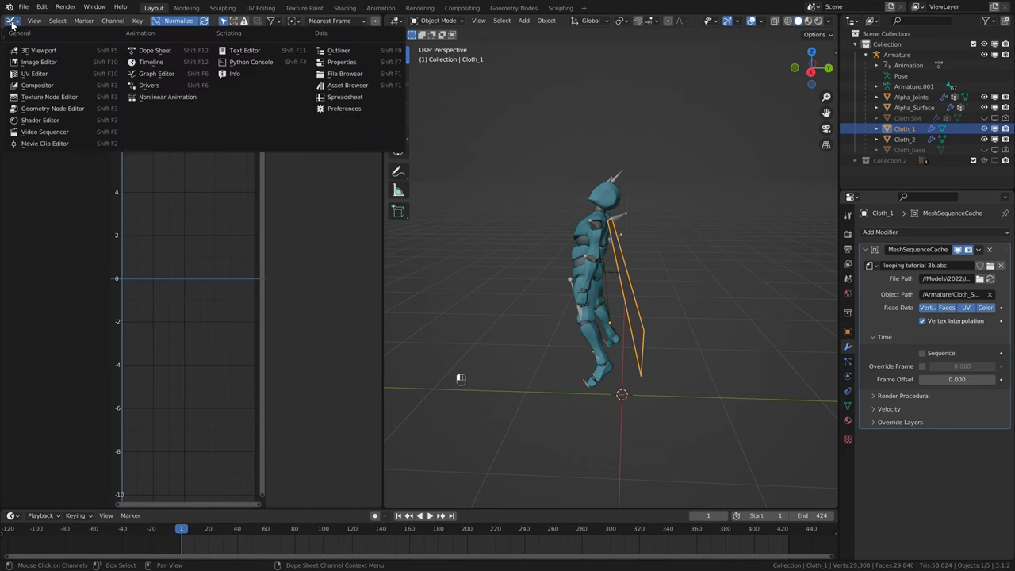
pyautogui.click(45, 110)
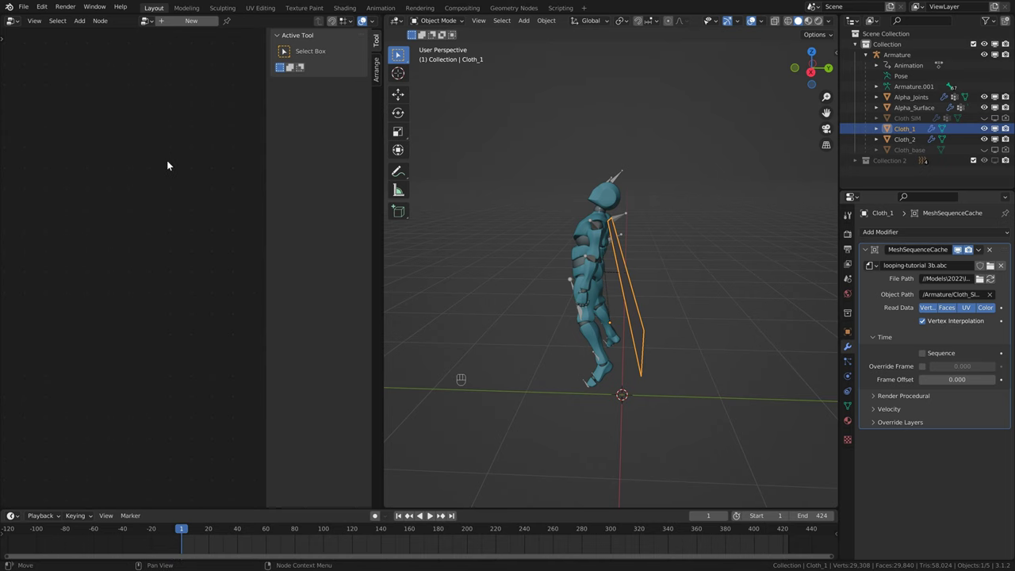
pyautogui.press('n')
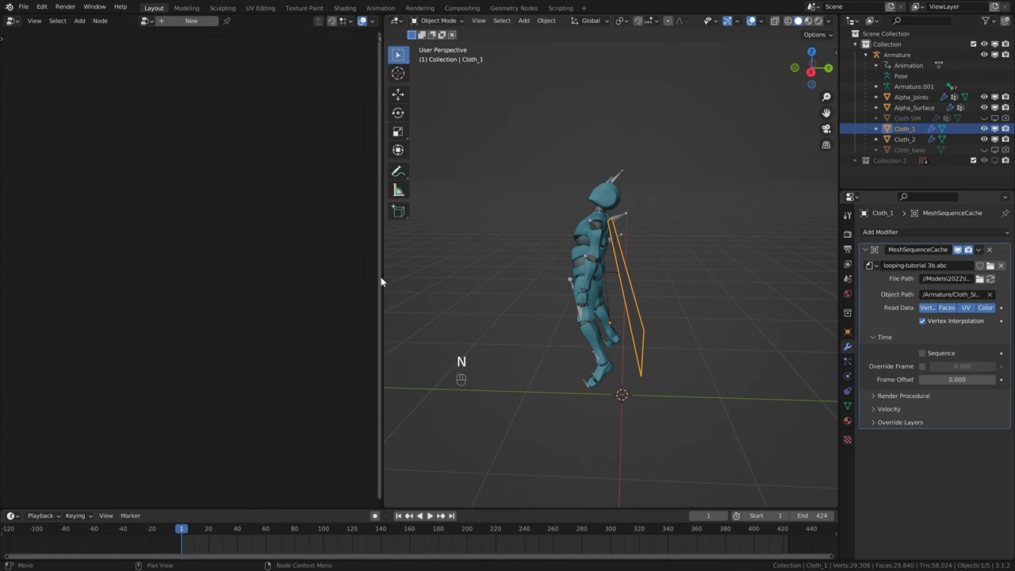
pyautogui.moveTo(382, 277); pyautogui.dragTo(397, 277)
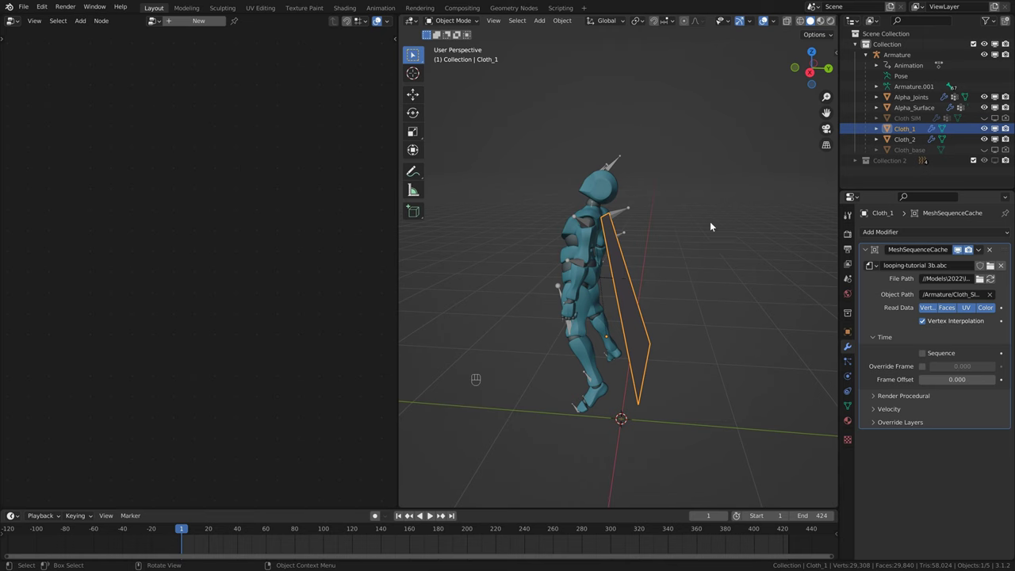
# Step: Hide Cloth_1 and Cloth_2 in the viewport and renders, then unhide and select Cloth_base
pyautogui.click(985, 130)
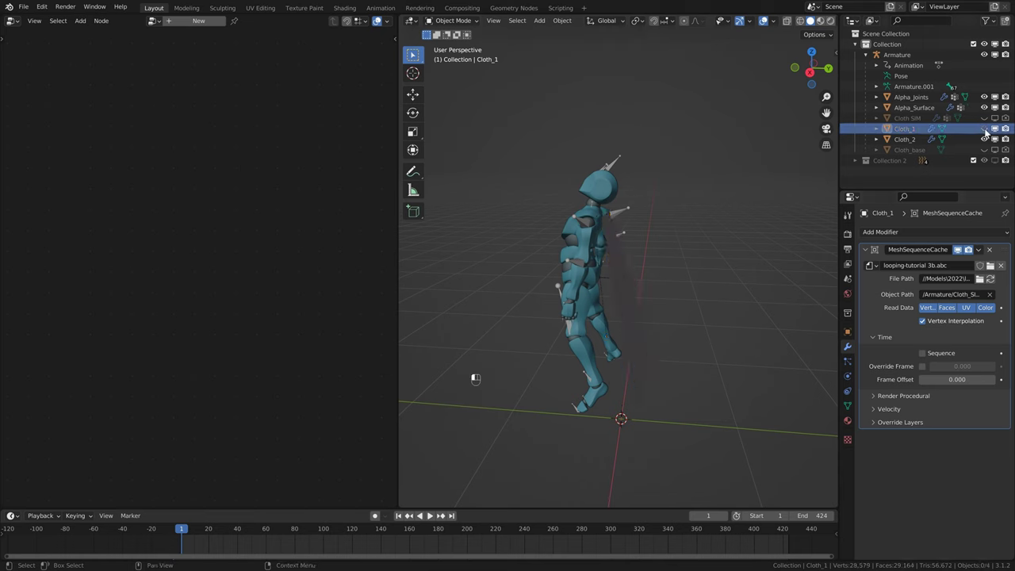
pyautogui.click(985, 139)
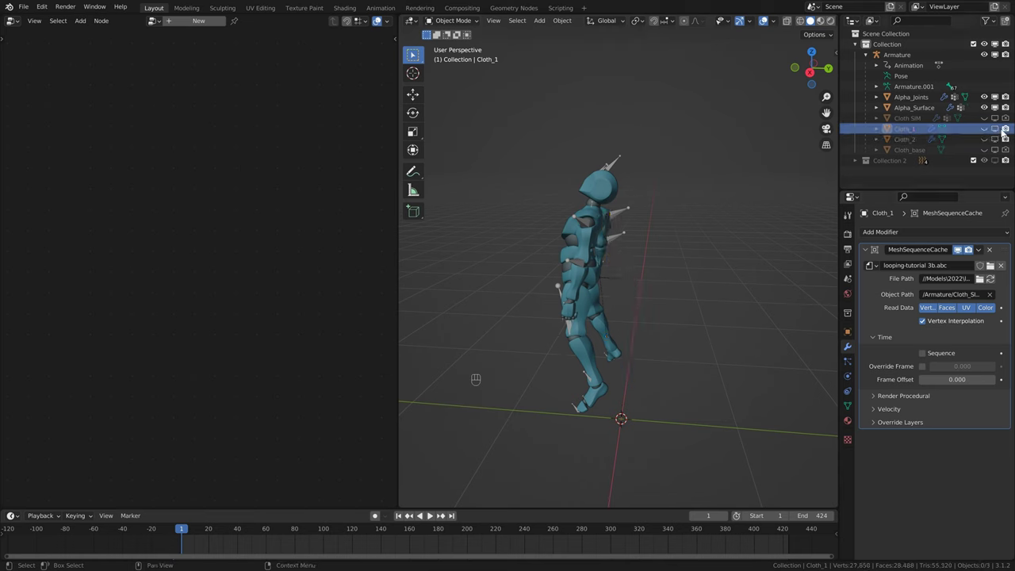
pyautogui.click(984, 149)
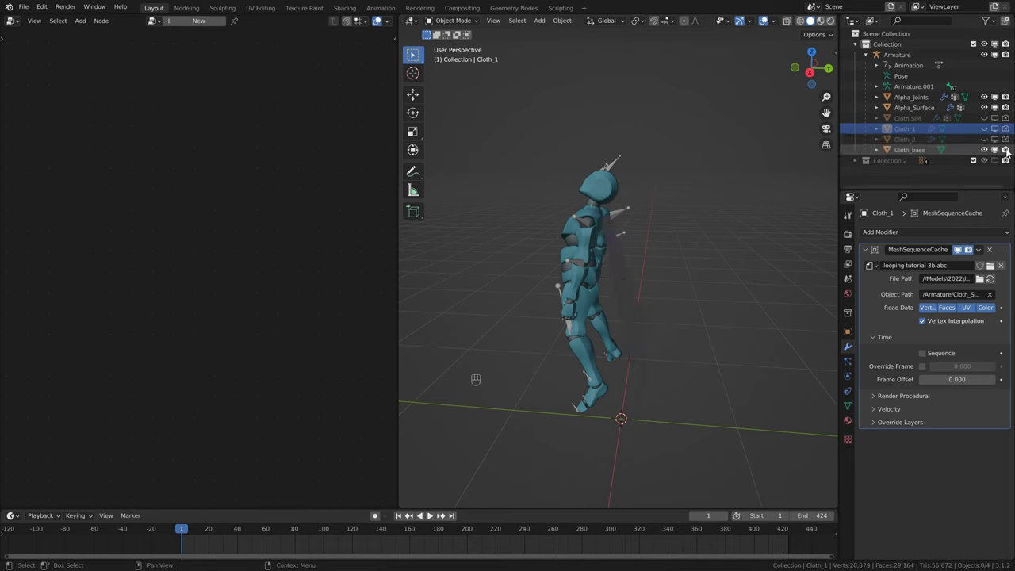
pyautogui.click(960, 152)
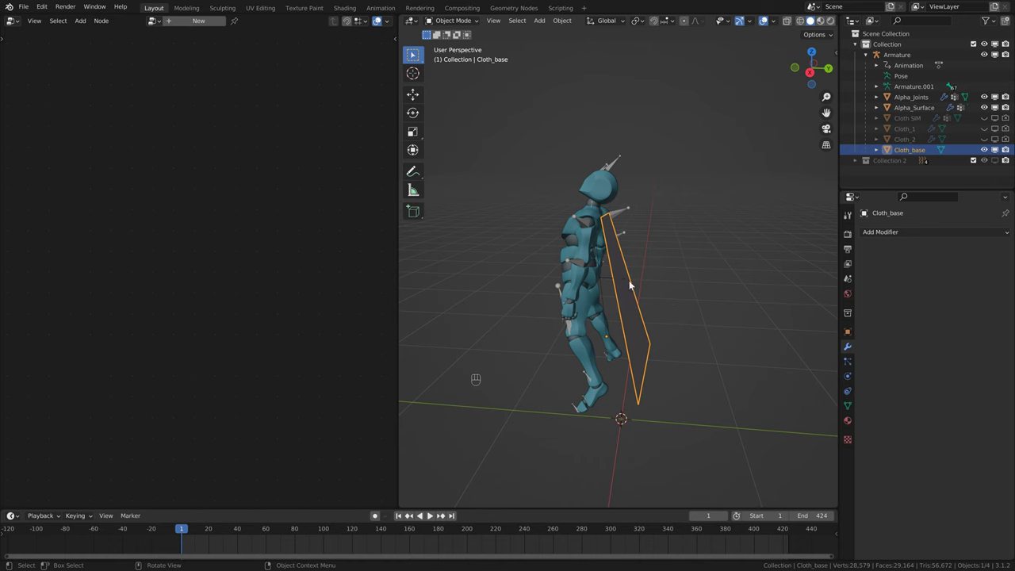
# Step: Play back the animation to check how Cloth_base moves with the character, and return to frame 1
pyautogui.press('space')
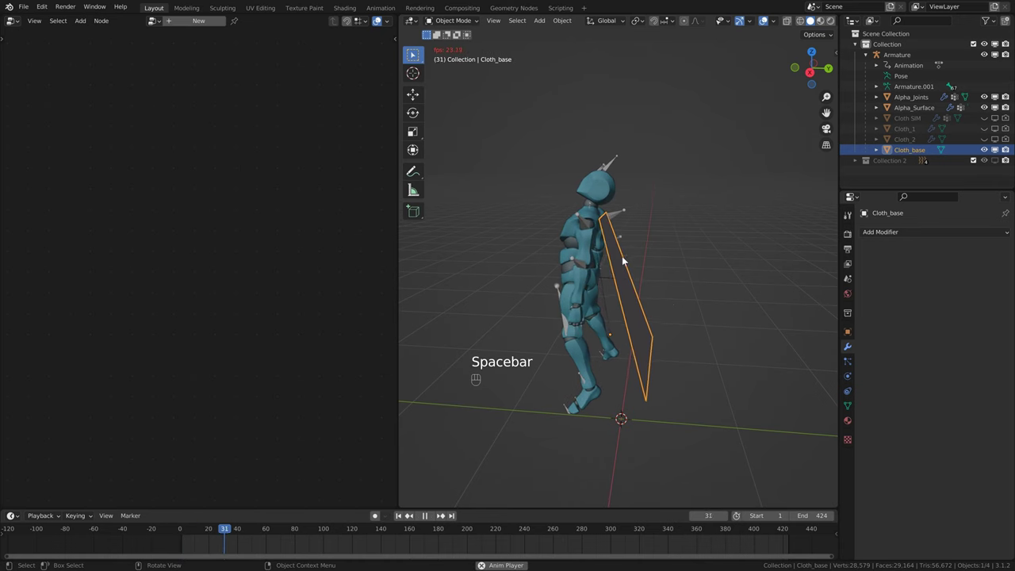
pyautogui.press('space')
pyautogui.press('space')
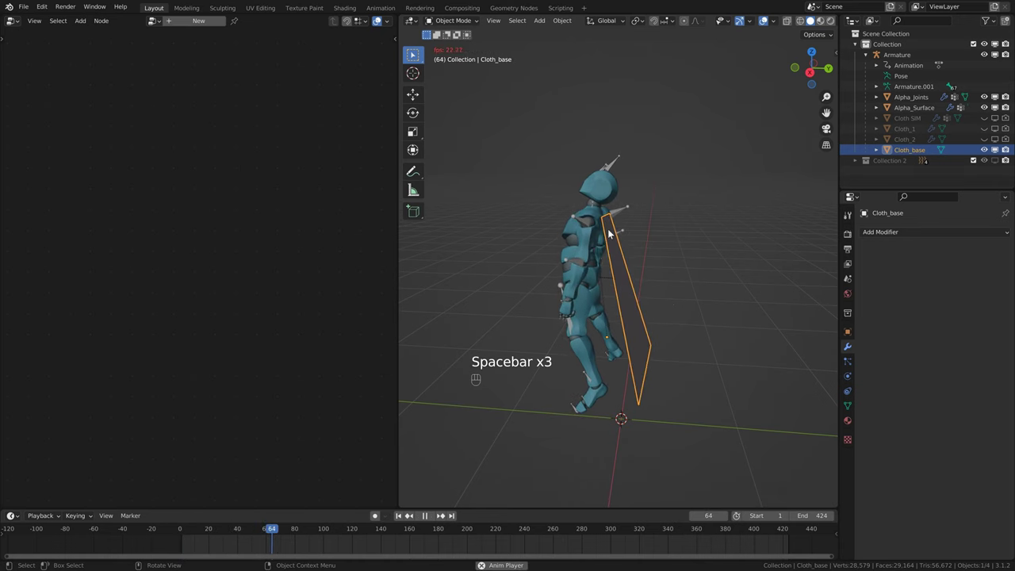
pyautogui.hotkey('shift', 'Left')
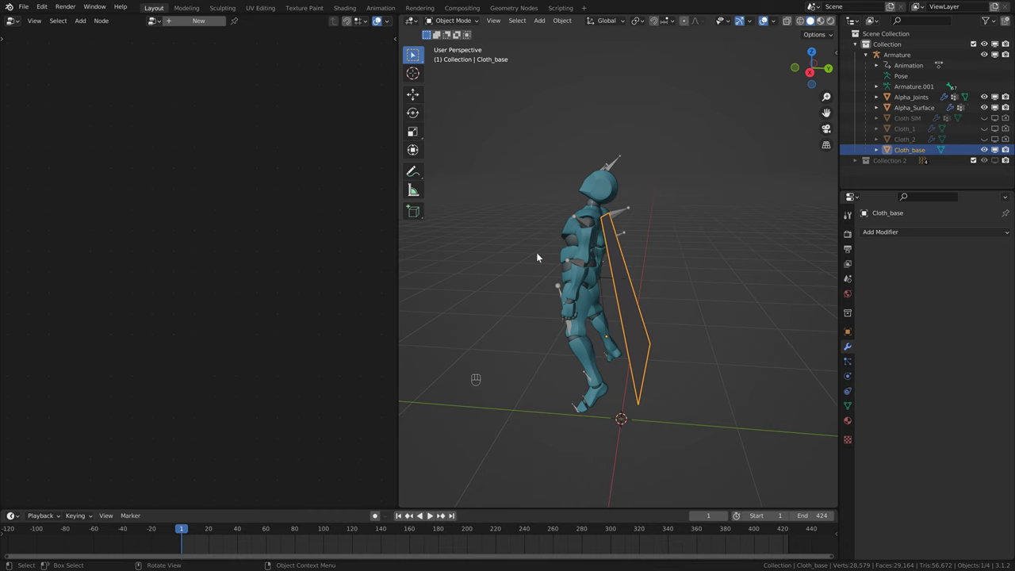
# Step: Create a new geometry node tree on Cloth_base, disconnect Group Input from Group Output and spread the two nodes apart
pyautogui.click(187, 21)
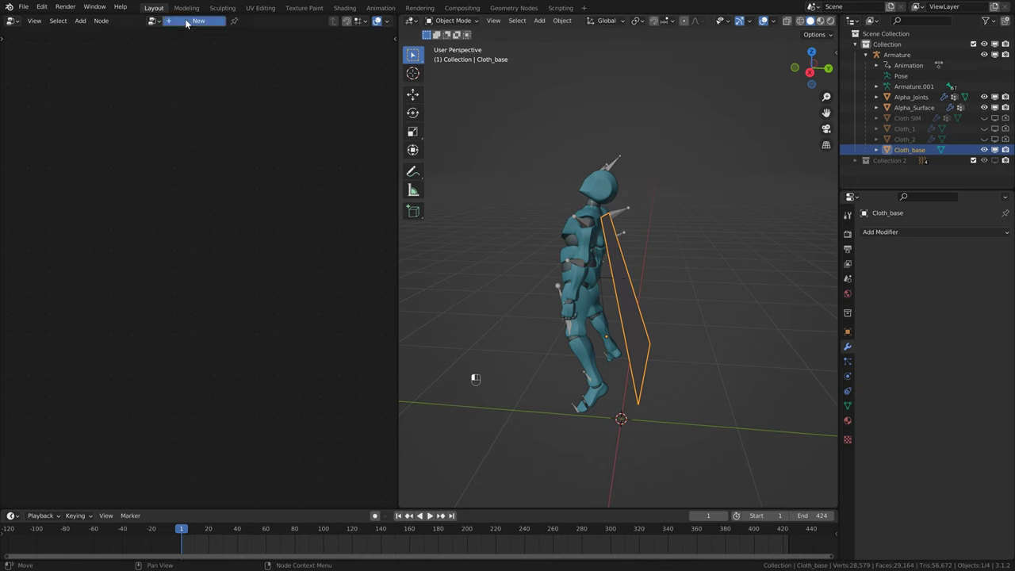
pyautogui.press('Home')
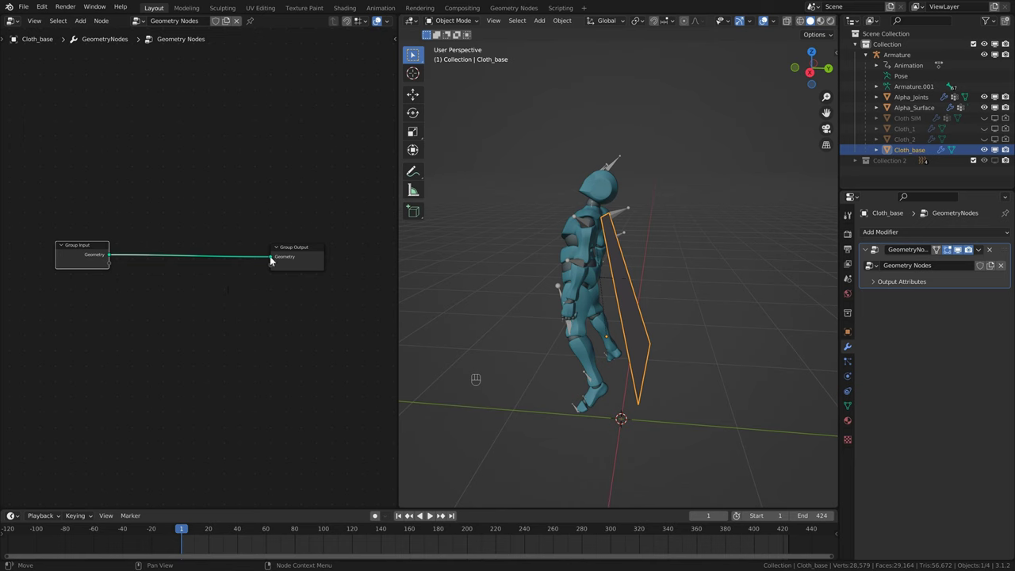
pyautogui.moveTo(270, 256); pyautogui.dragTo(198, 234)
pyautogui.moveTo(97, 254); pyautogui.dragTo(2, 271)
pyautogui.moveTo(298, 247); pyautogui.dragTo(367, 247)
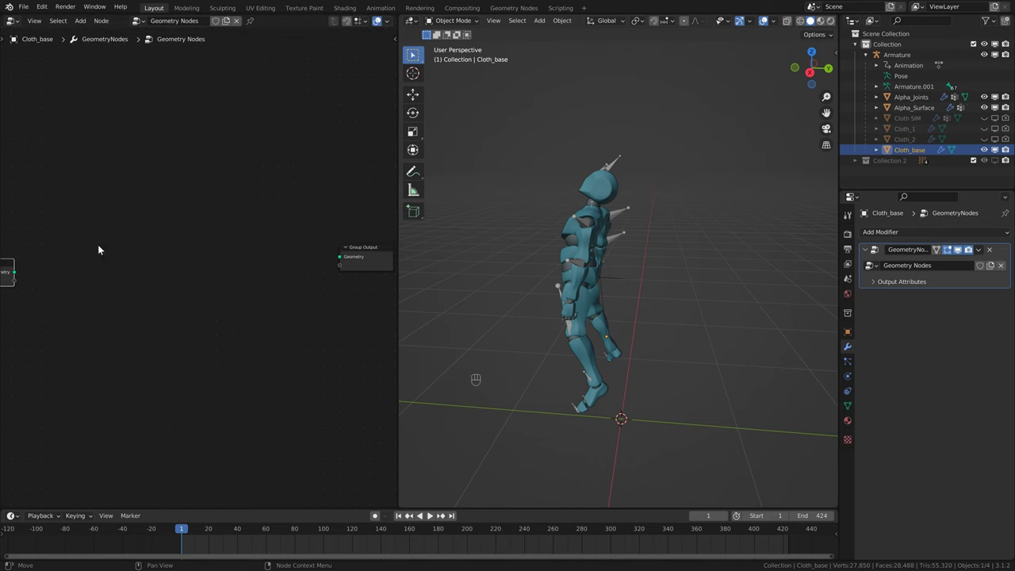
pyautogui.scroll(-3, 132, 245)
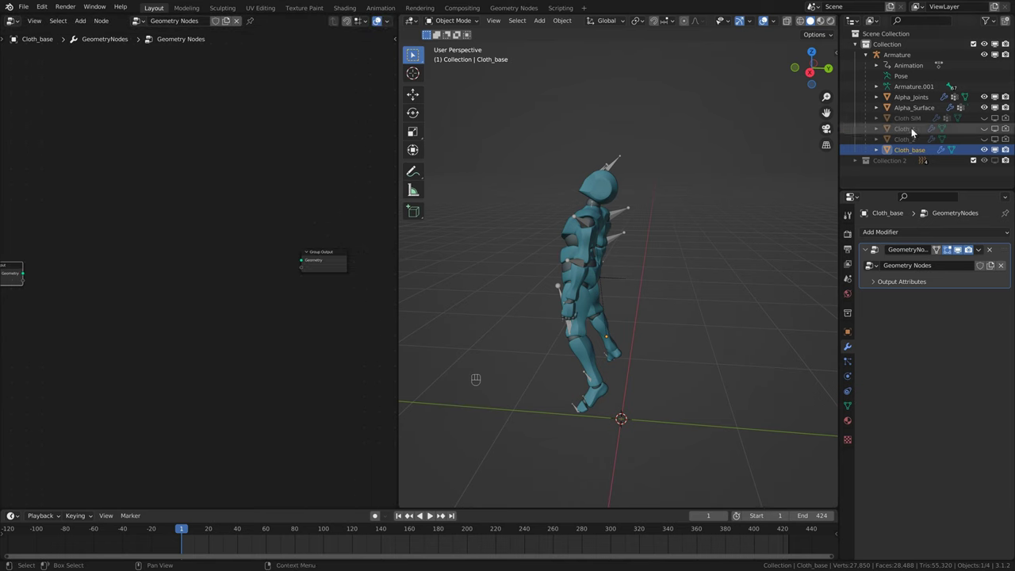
# Step: Add Object Info nodes for Cloth_1 and Cloth_2, link Cloth_1's geometry to Group Output, then try Cloth_2's geometry and undo that link
pyautogui.moveTo(912, 133); pyautogui.dragTo(107, 186)
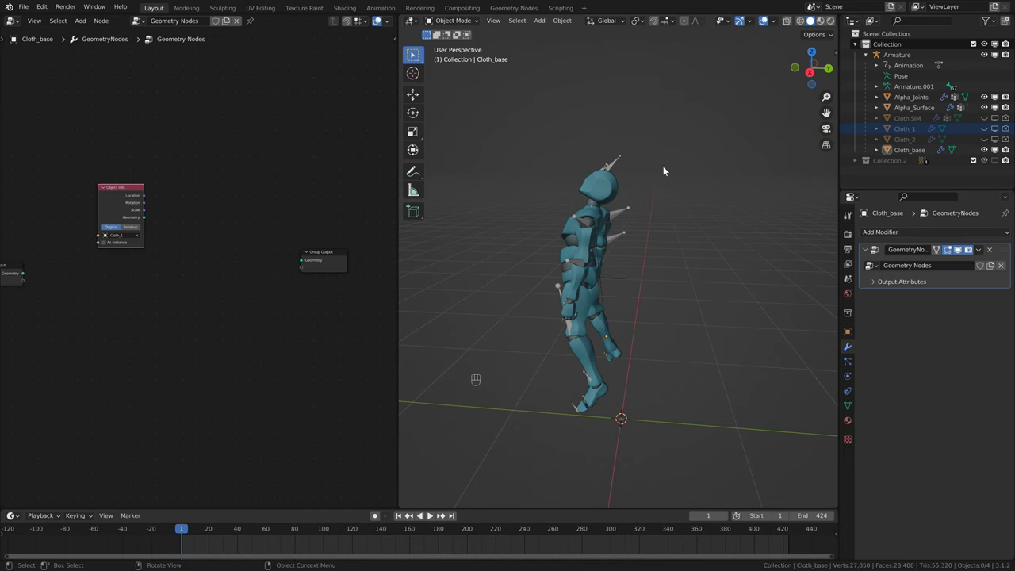
pyautogui.moveTo(914, 136); pyautogui.dragTo(93, 297)
pyautogui.moveTo(143, 216); pyautogui.dragTo(302, 261)
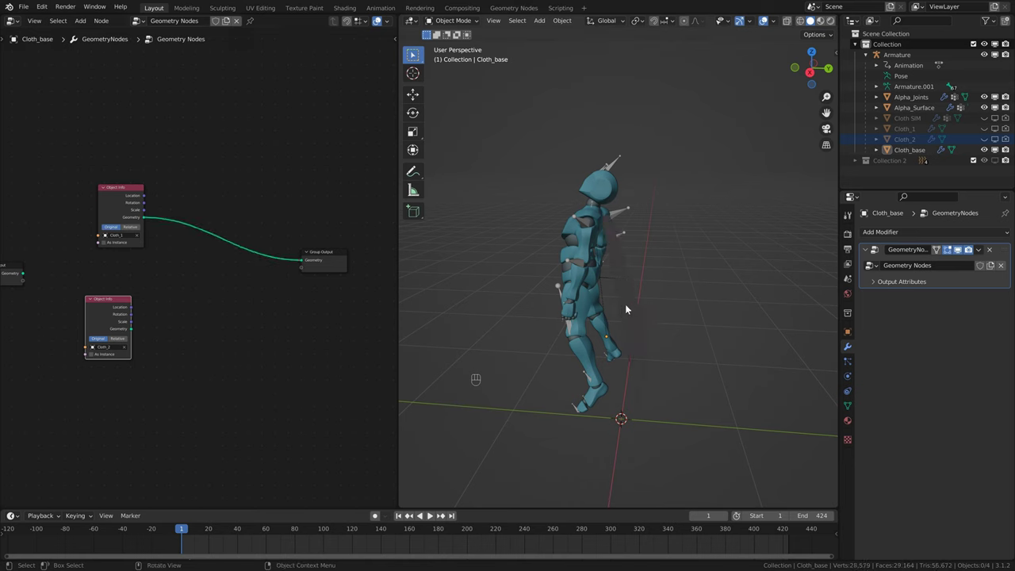
pyautogui.moveTo(131, 328); pyautogui.dragTo(302, 263)
pyautogui.hotkey('ctrl', 'z')
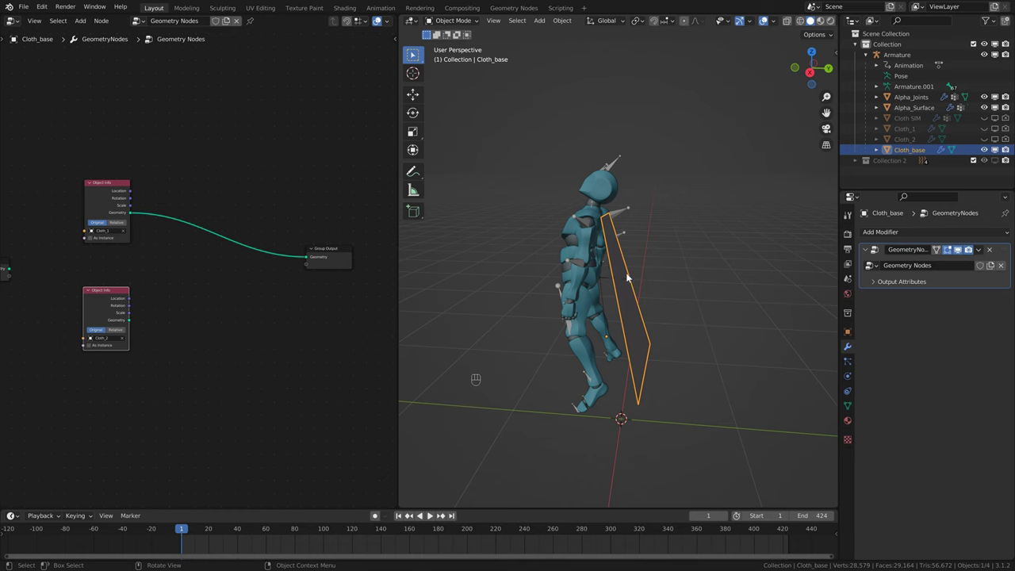
# Step: Set the frame offset of Cloth_1's Mesh Sequence Cache modifier to -100
pyautogui.moveTo(616, 260); pyautogui.dragTo(651, 261, button='middle')
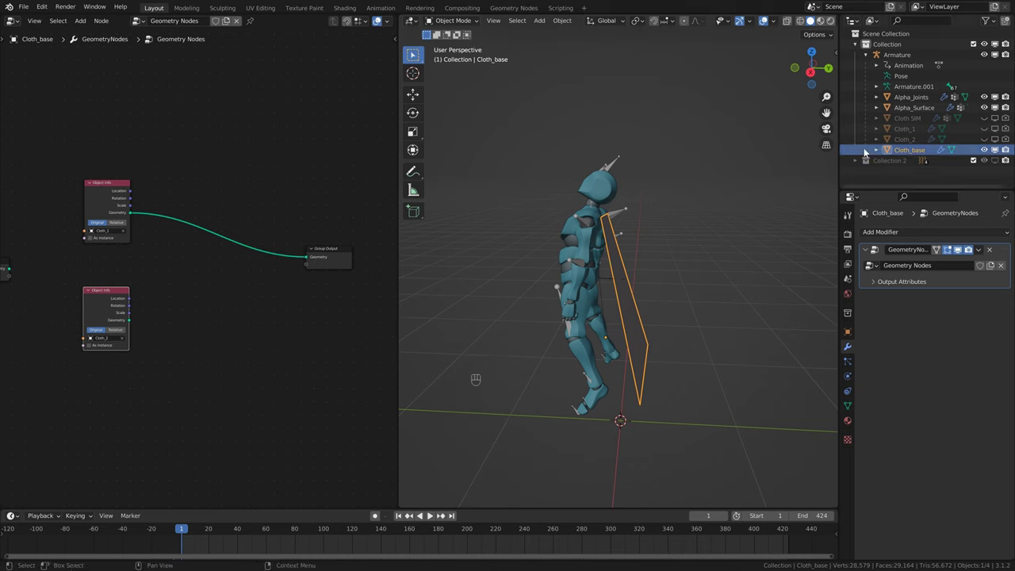
pyautogui.click(901, 129)
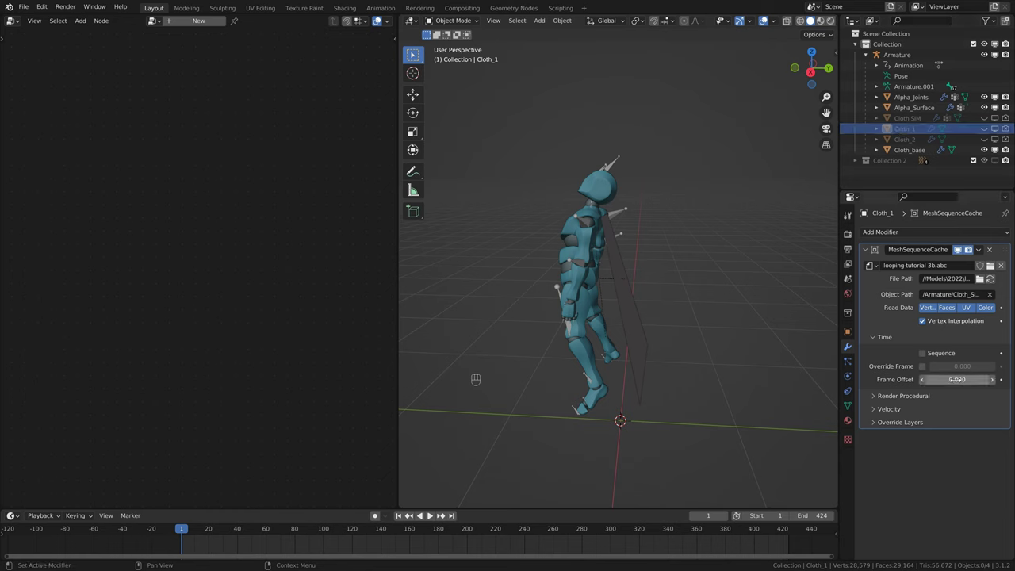
pyautogui.click(958, 379)
pyautogui.write('-100')
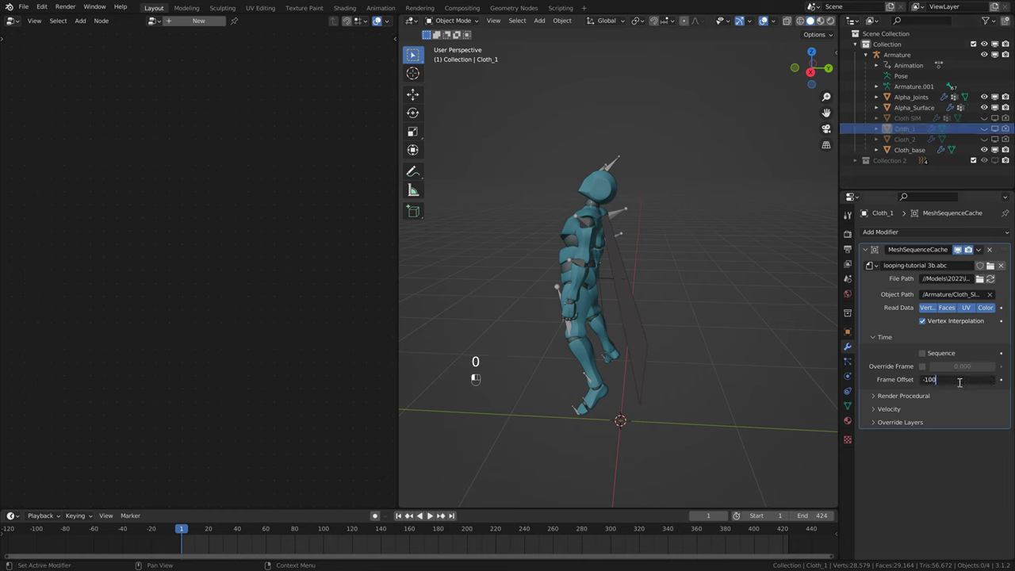
pyautogui.press('Return')
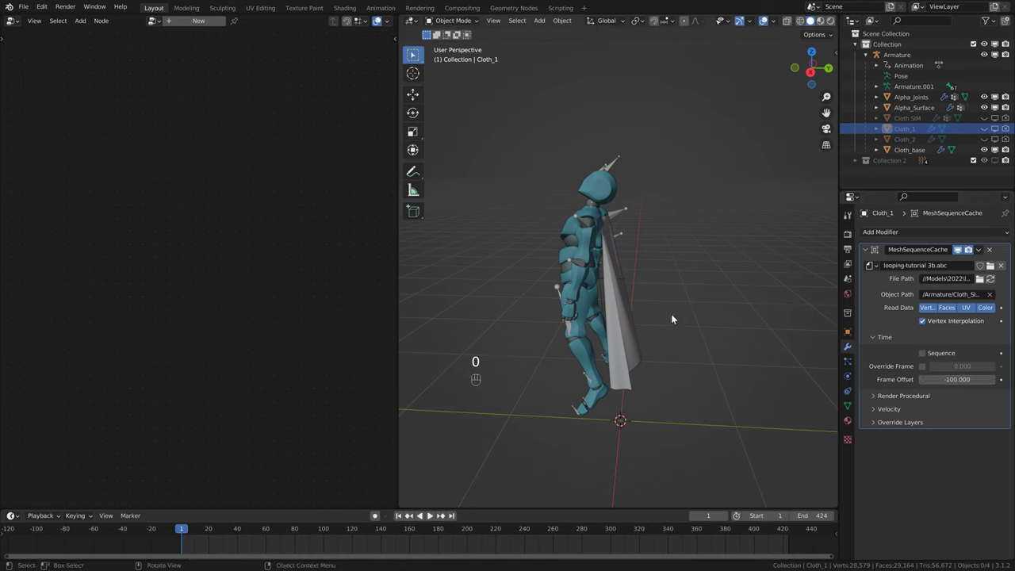
# Step: Select the character's armature and shift all of its keyframes by -100 frames
pyautogui.scroll(3, 633, 262)
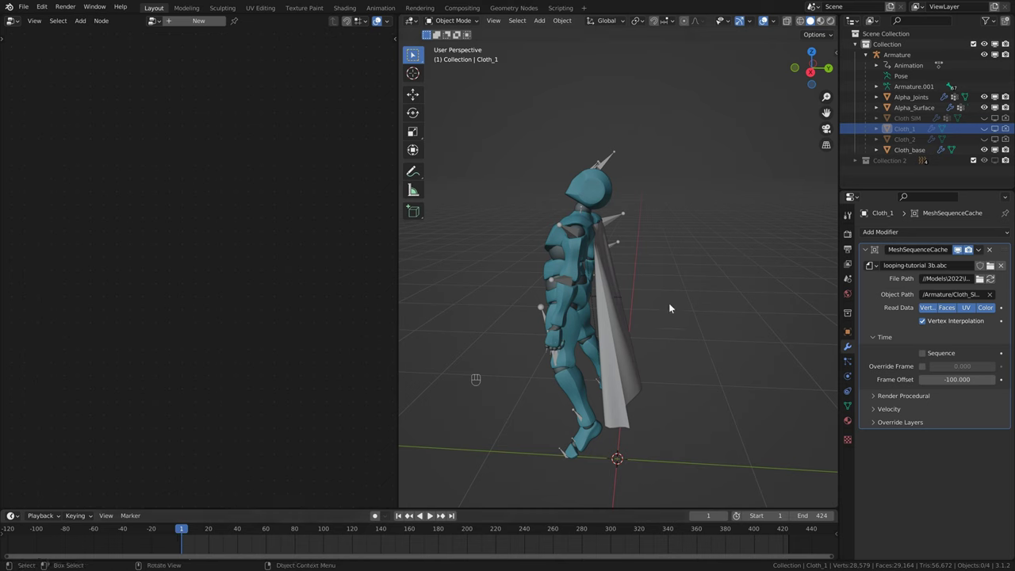
pyautogui.scroll(4, 634, 220)
pyautogui.moveTo(633, 221); pyautogui.dragTo(580, 222, button='middle')
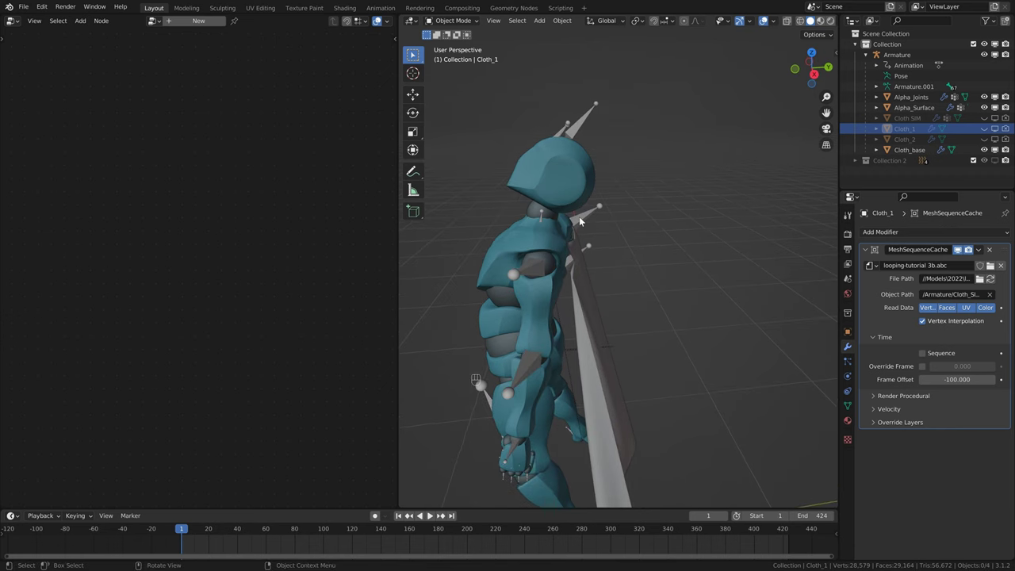
pyautogui.click(579, 222)
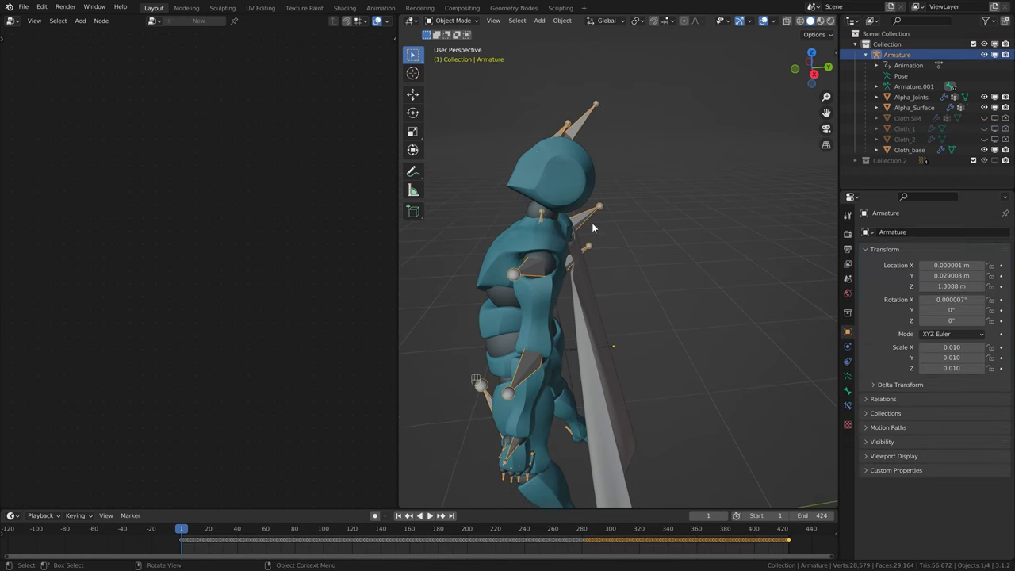
pyautogui.scroll(-2, 607, 222)
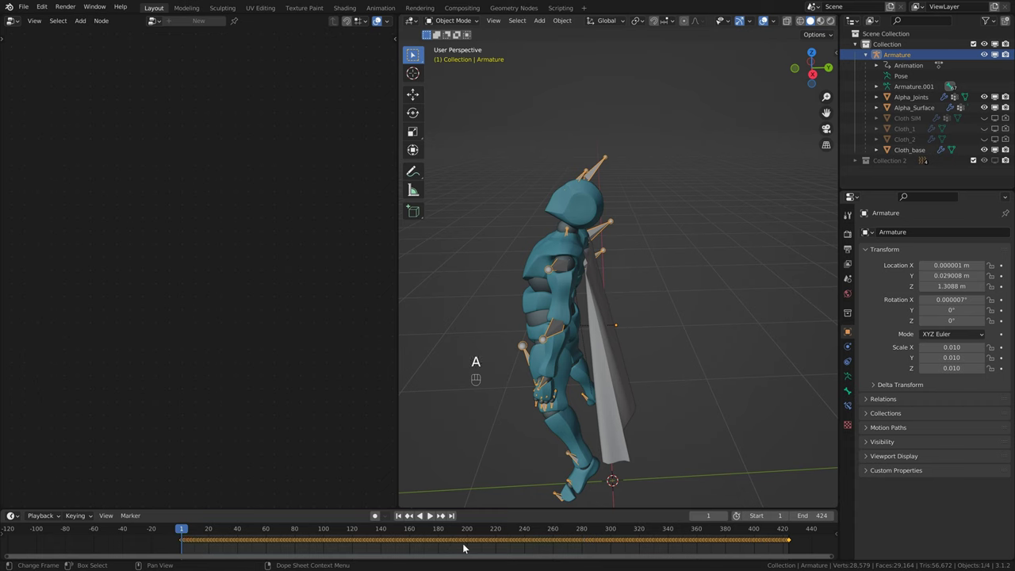
pyautogui.press('g')
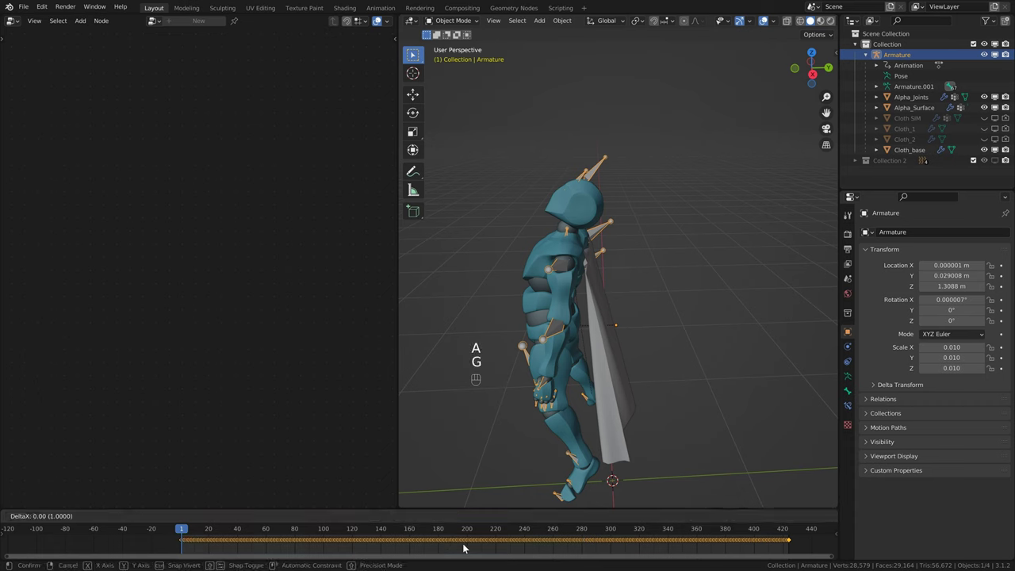
pyautogui.press('-')
pyautogui.press('1')
pyautogui.press('0')
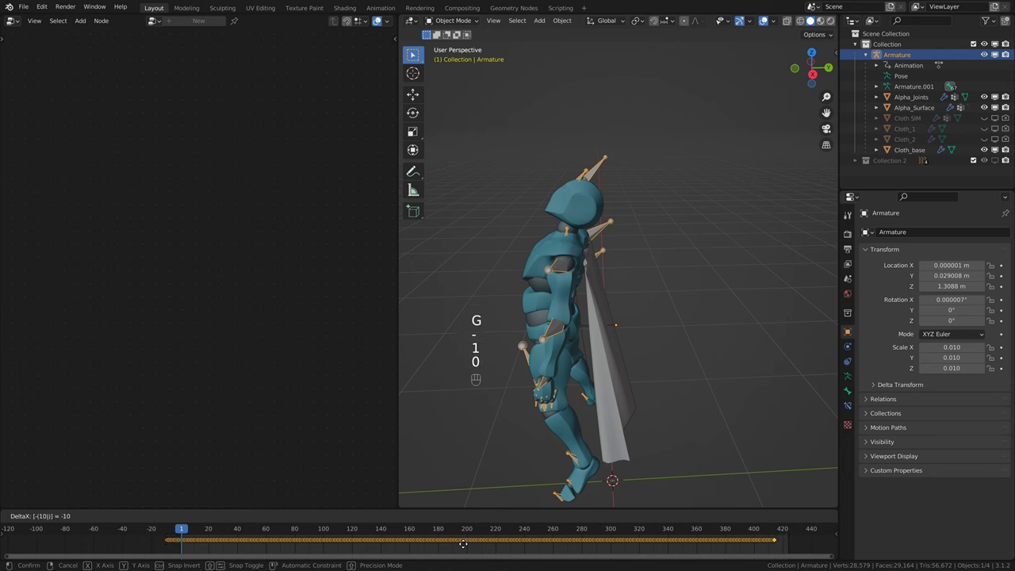
pyautogui.press('0')
pyautogui.press('Return')
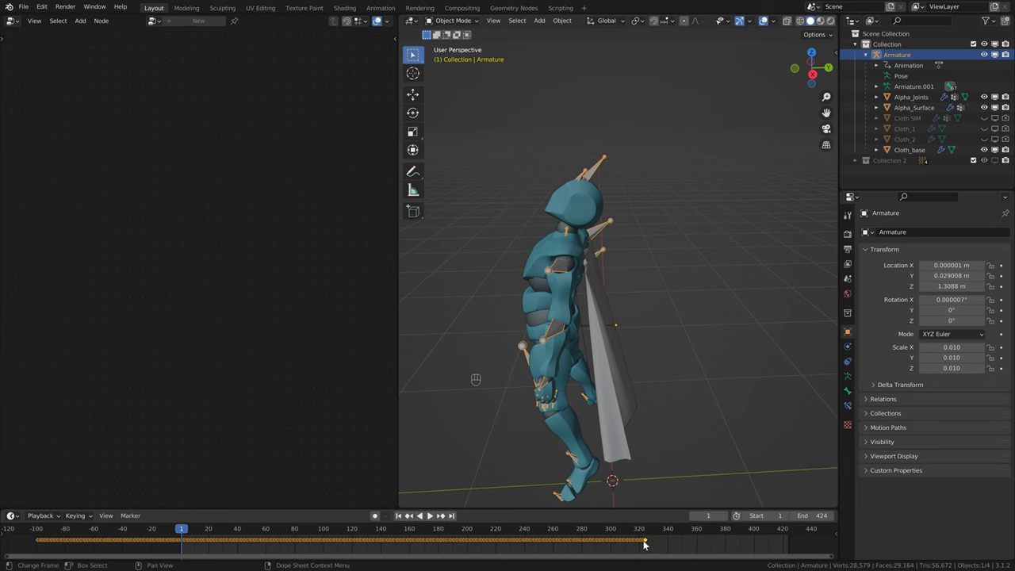
# Step: Set the scene's end frame to 282
pyautogui.click(816, 515)
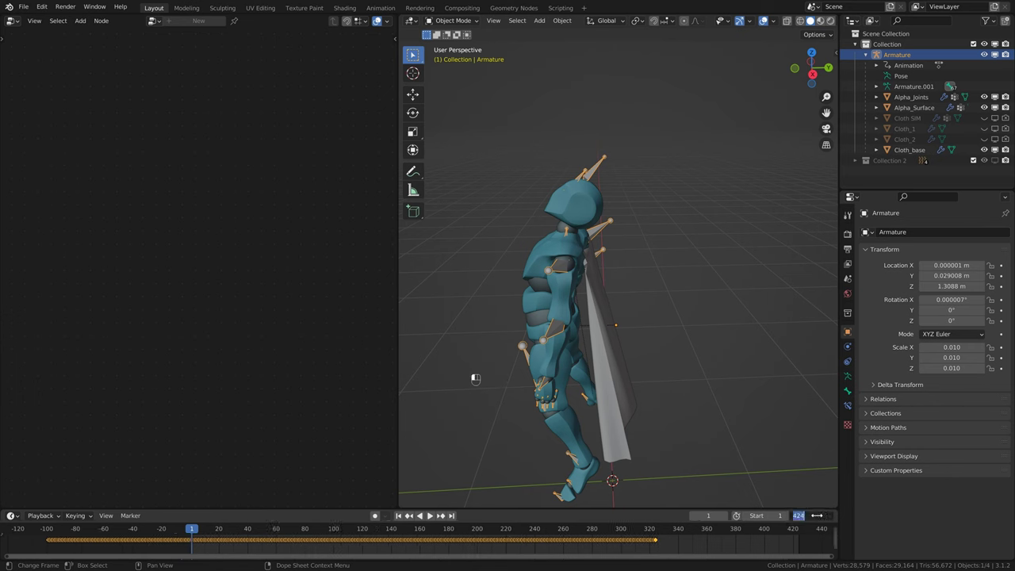
pyautogui.write('2')
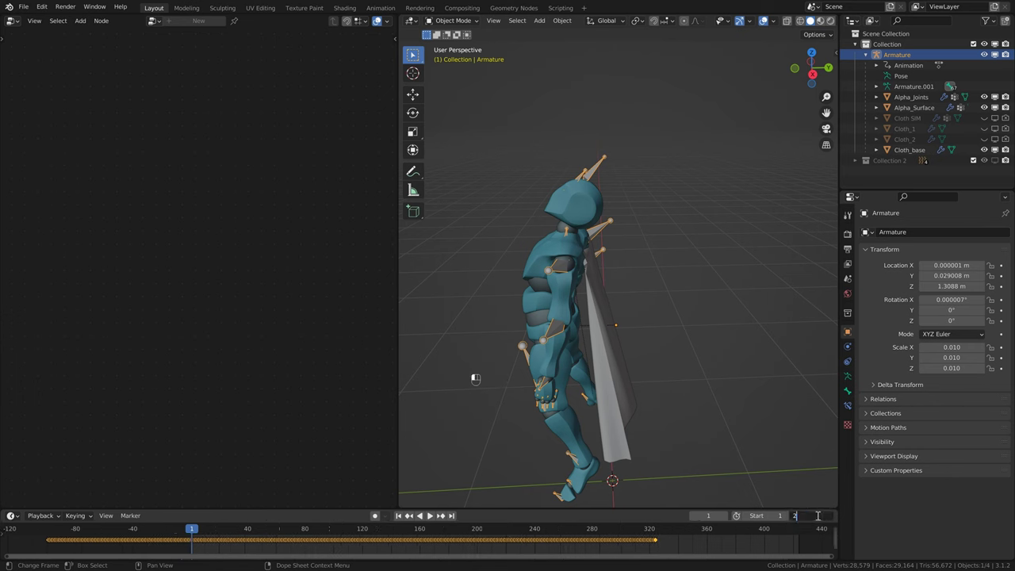
pyautogui.write('82')
pyautogui.press('Return')
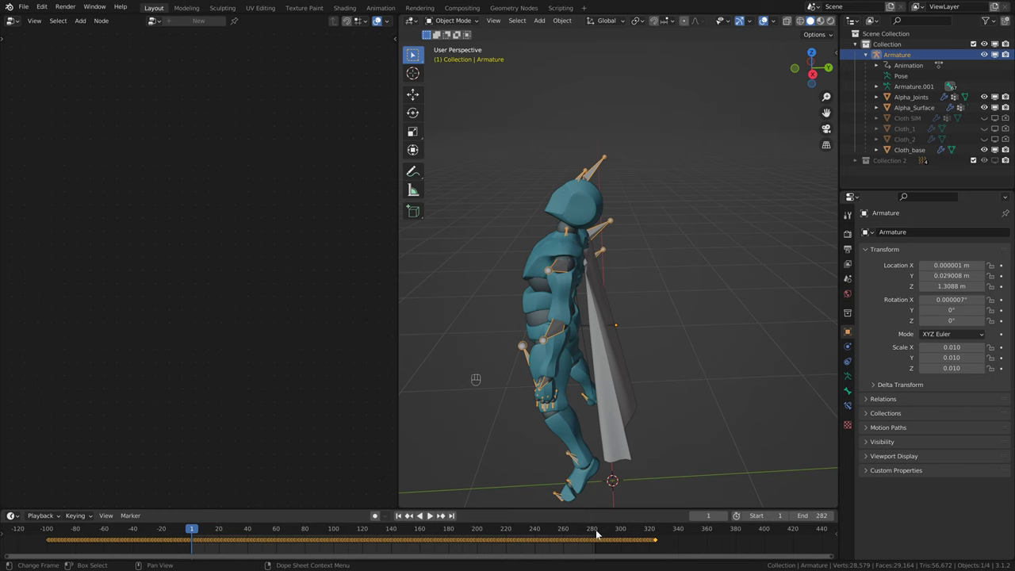
# Step: Select Cloth_base and play back the animation to check the cape against the shifted character motion
pyautogui.moveTo(571, 317); pyautogui.dragTo(624, 353, button='middle')
pyautogui.click(594, 337)
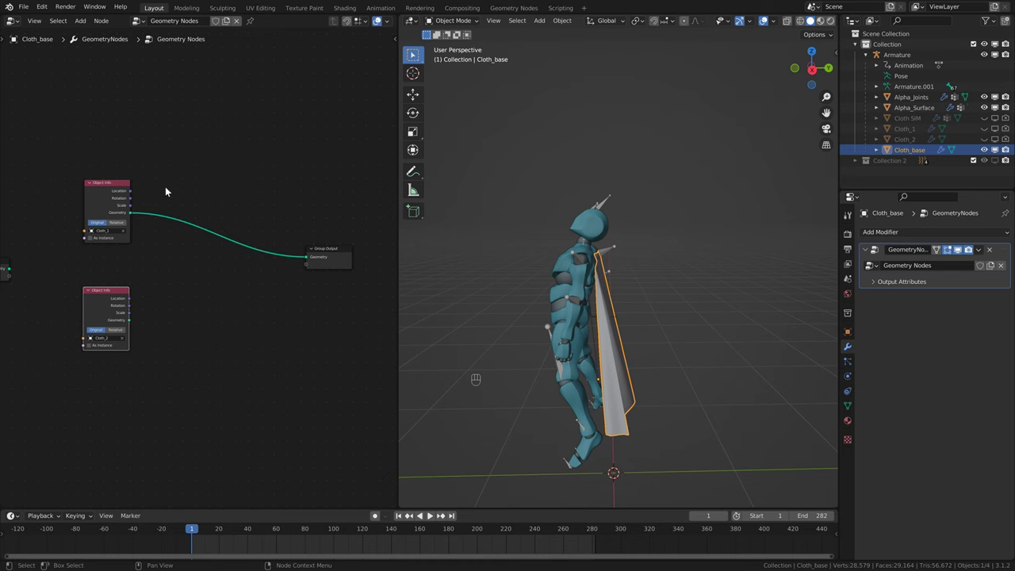
pyautogui.press('space')
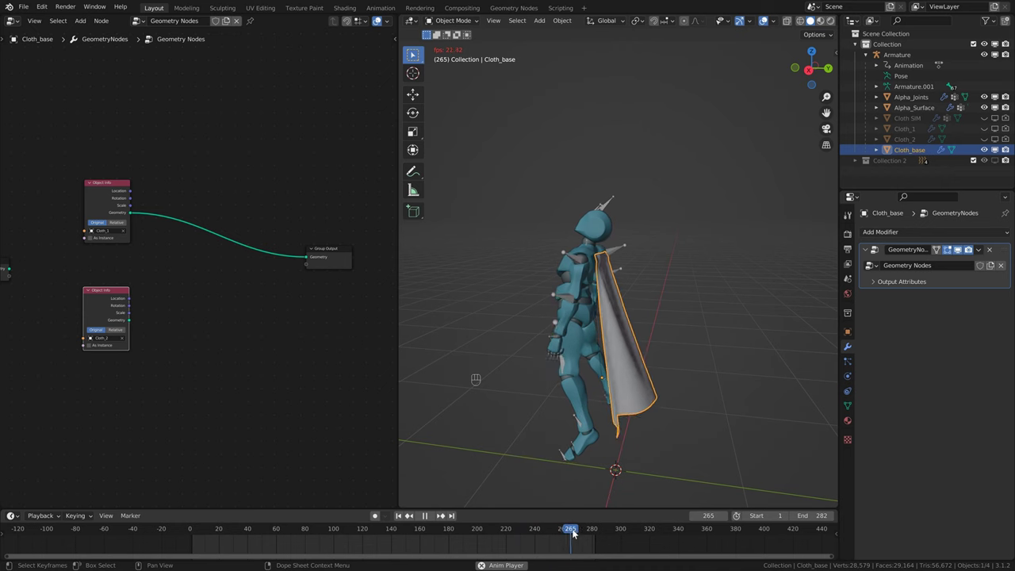
pyautogui.press('space')
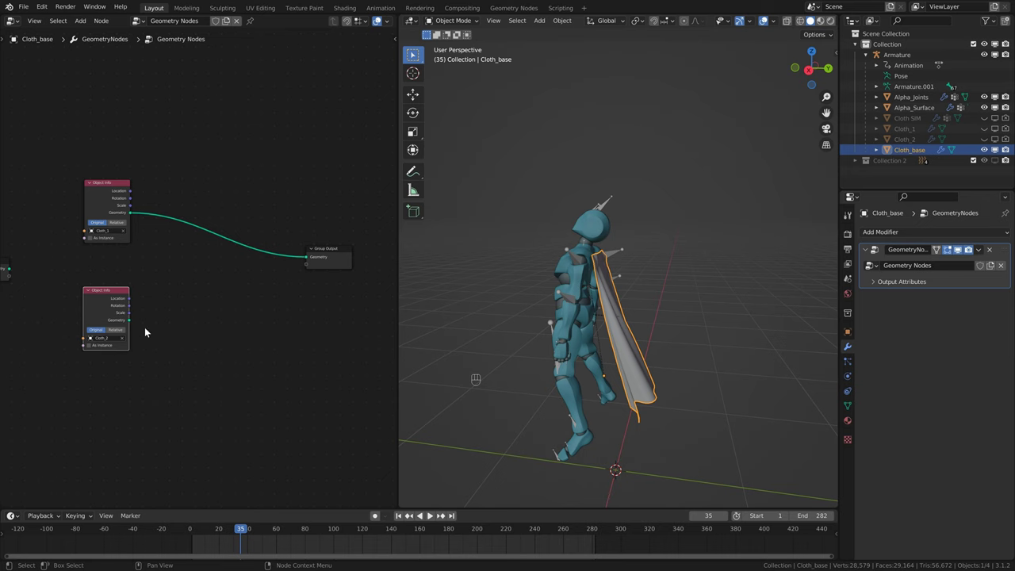
# Step: Space the Cloth_1 and Cloth_2 Object Info nodes slightly further apart vertically
pyautogui.moveTo(117, 291); pyautogui.dragTo(116, 294)
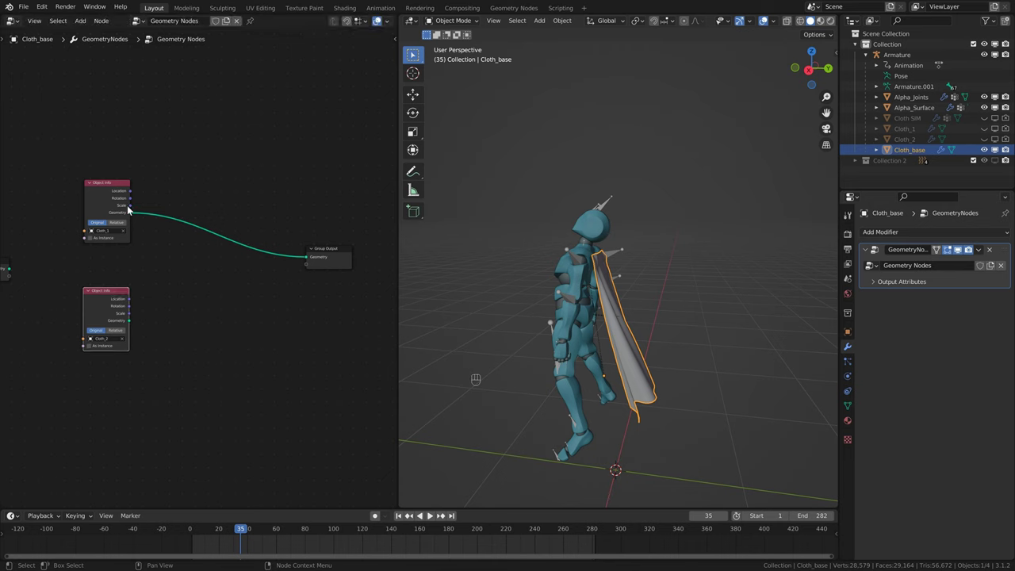
pyautogui.moveTo(112, 185); pyautogui.dragTo(111, 186)
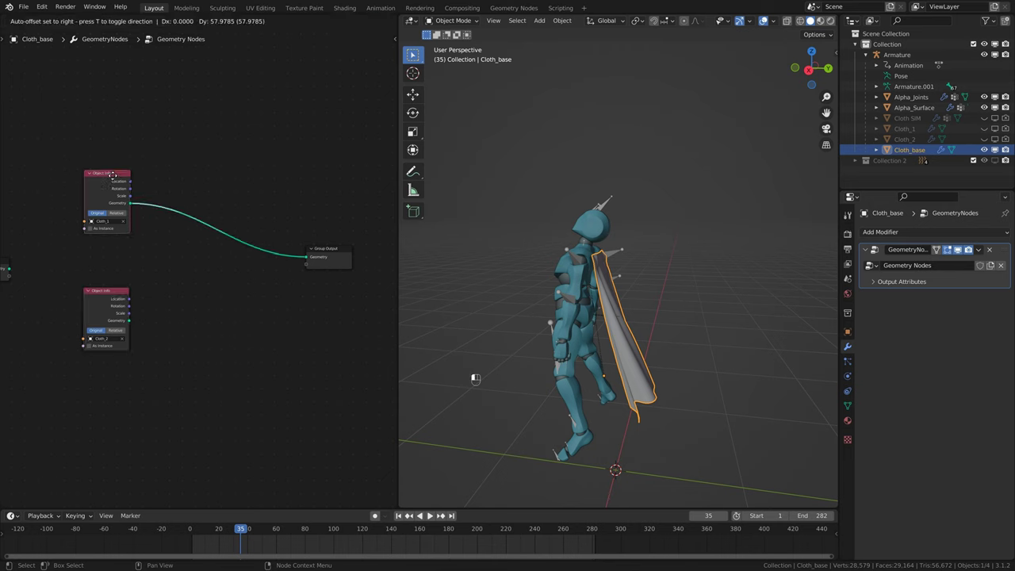
# Step: Select Cloth_1, go to the last frame of the range, and move the current frame to 182
pyautogui.click(905, 129)
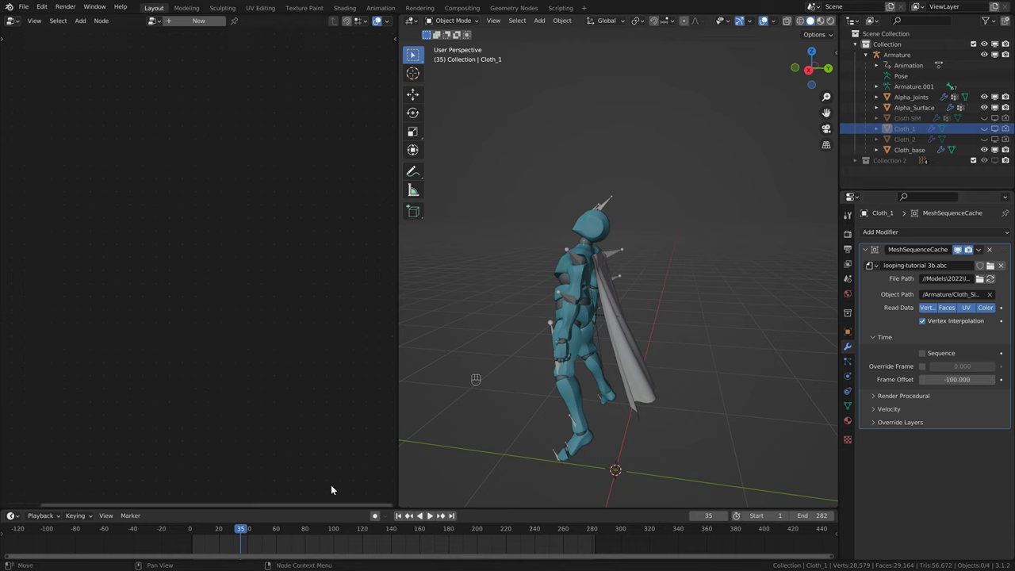
pyautogui.hotkey('shift', 'Right')
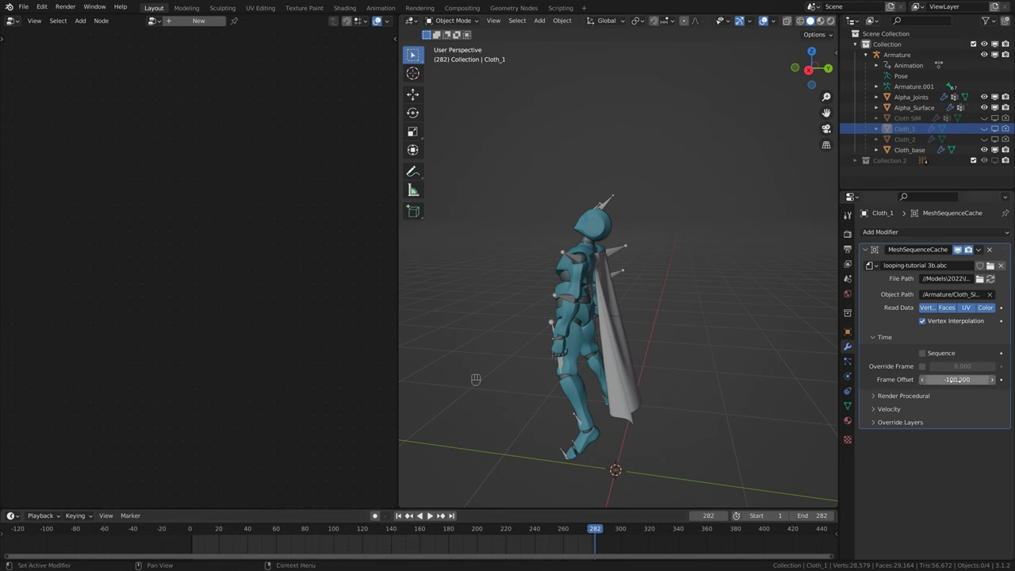
pyautogui.click(454, 533)
pyautogui.press('space')
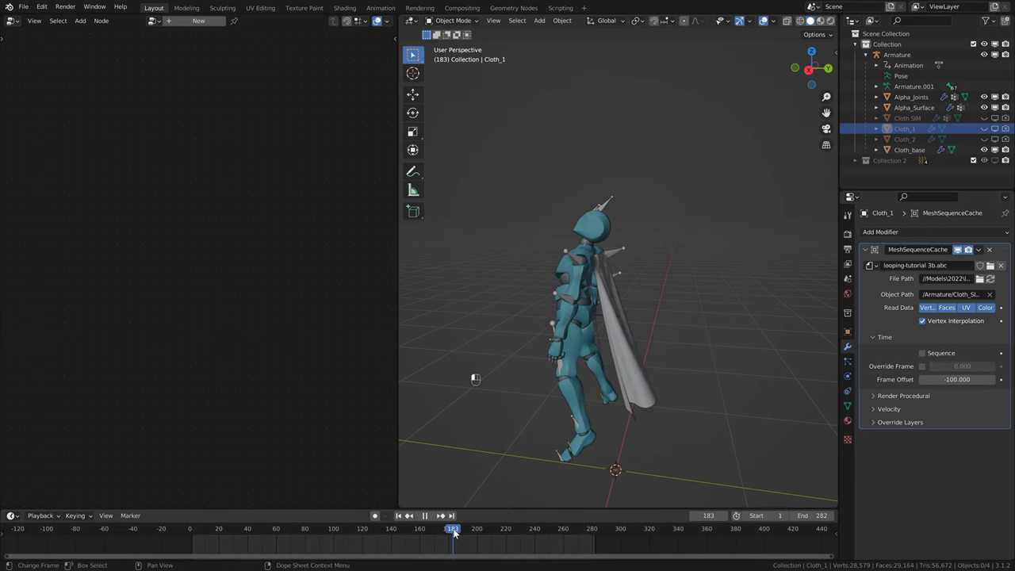
pyautogui.press('space')
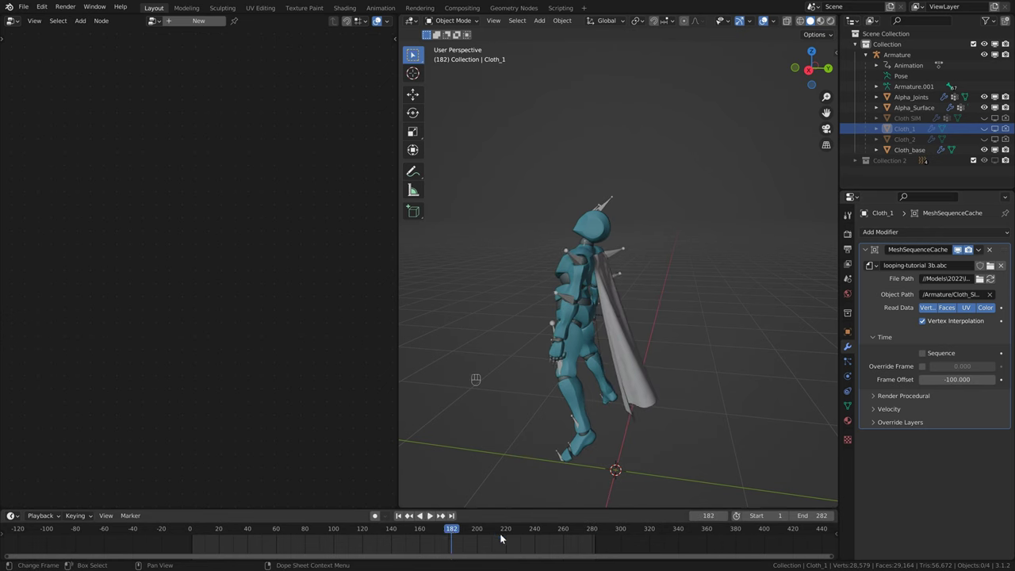
# Step: Set the frame offset of Cloth_2's Mesh Sequence Cache modifier to 182
pyautogui.click(906, 140)
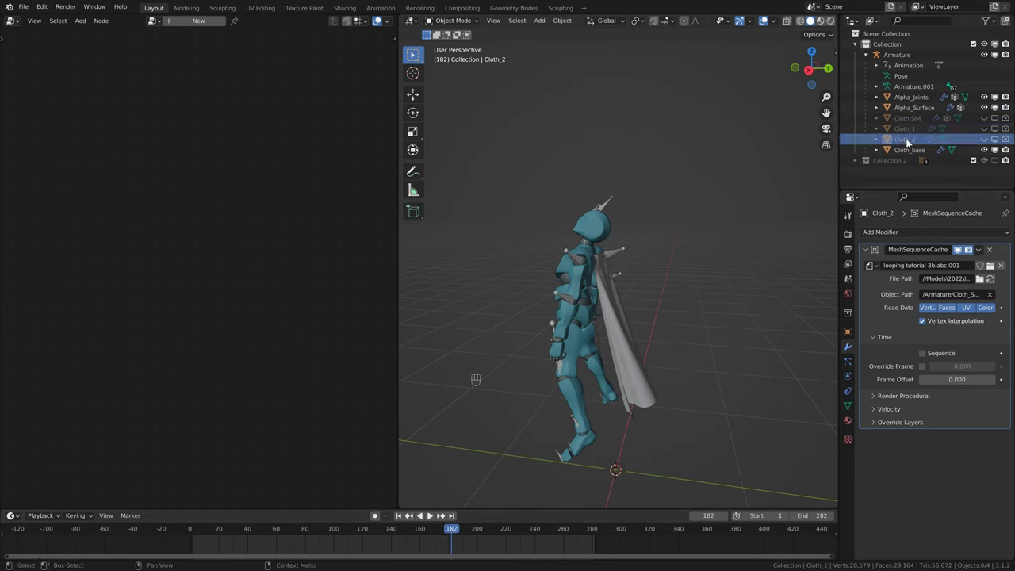
pyautogui.click(957, 379)
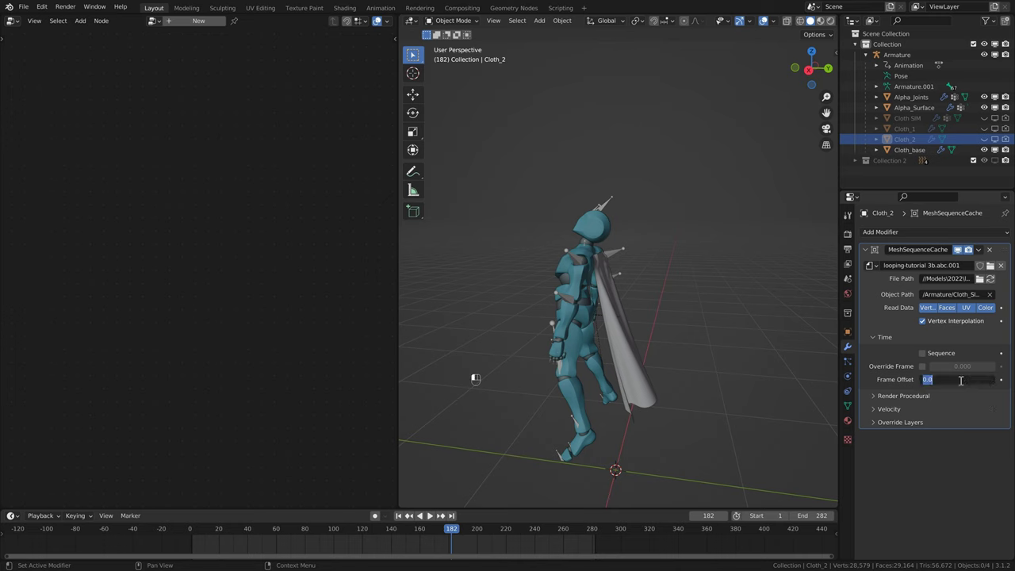
pyautogui.write('182')
pyautogui.press('Return')
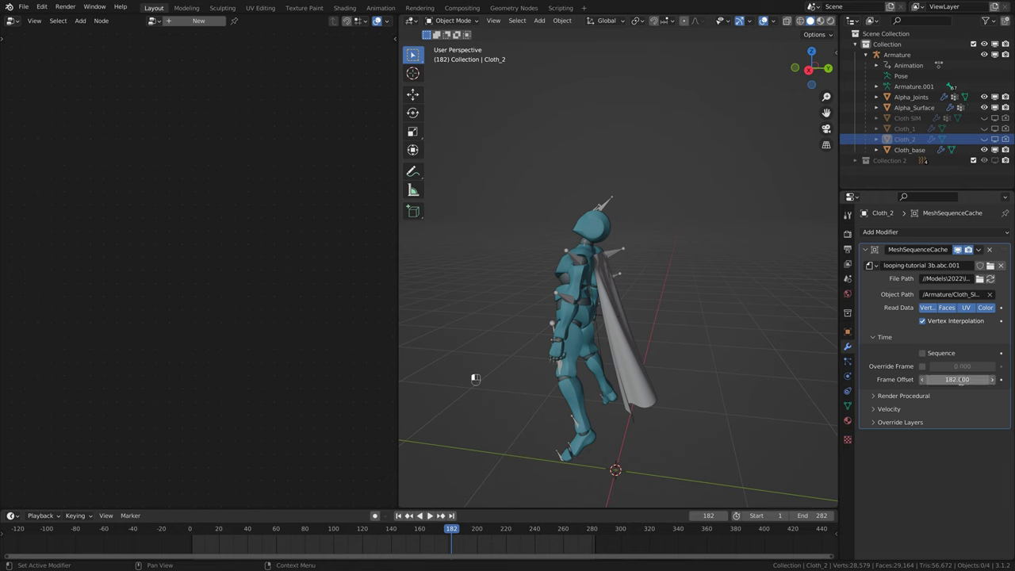
# Step: Select Cloth_base, step back to frame 181 and link Cloth_2's geometry to Group Output in place of Cloth_1's
pyautogui.click(905, 149)
pyautogui.press('Left')
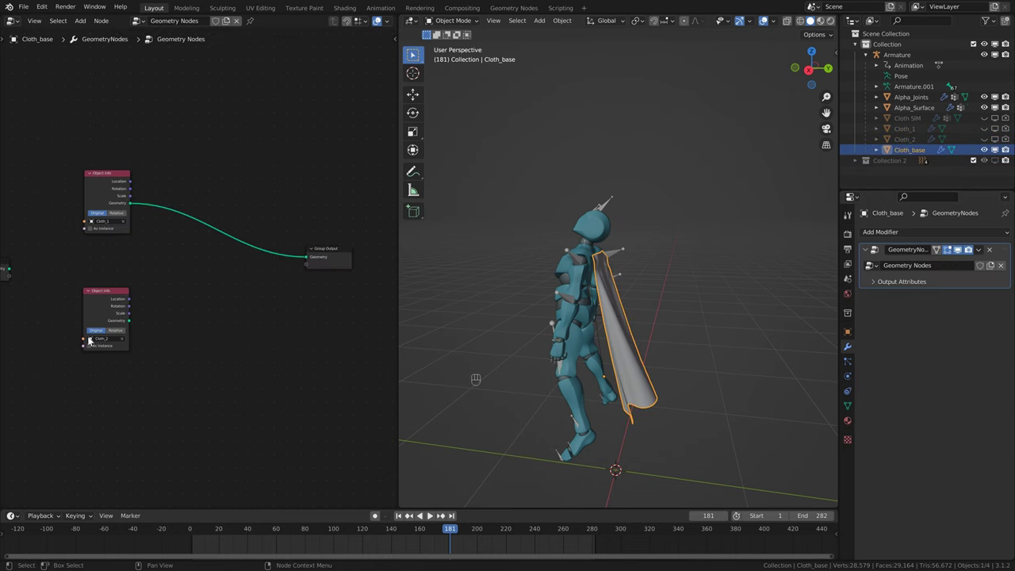
pyautogui.moveTo(130, 321); pyautogui.dragTo(306, 258)
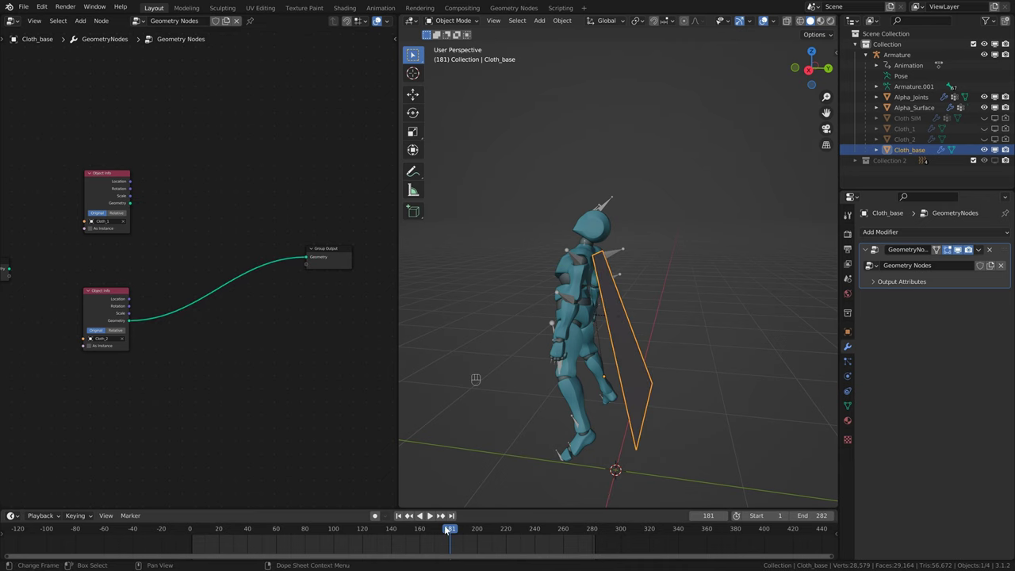
# Step: Scrub the timeline from frame 181 to the end of the range to review the time-offset Cloth_2 cape motion
pyautogui.moveTo(448, 531)
pyautogui.mouseDown()
pyautogui.moveTo(351, 525)
pyautogui.moveTo(435, 526)
pyautogui.moveTo(449, 517)
pyautogui.mouseUp()
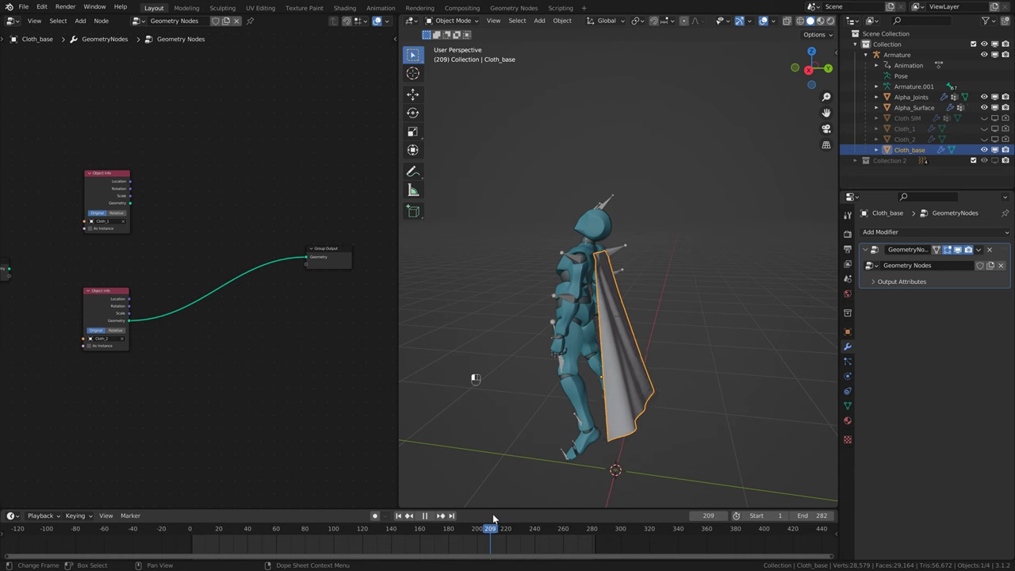
pyautogui.moveTo(493, 518); pyautogui.dragTo(576, 518)
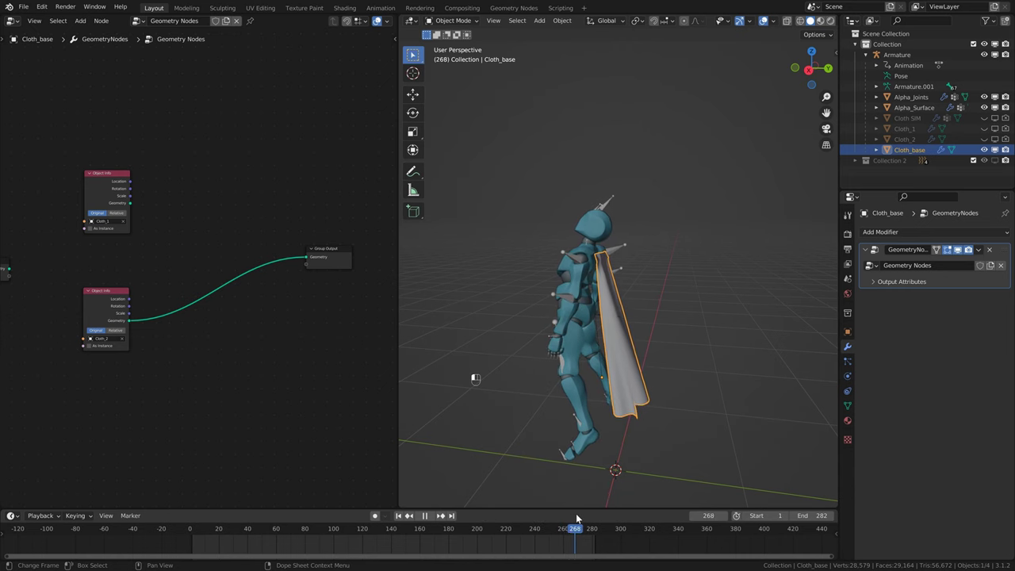
pyautogui.press('space')
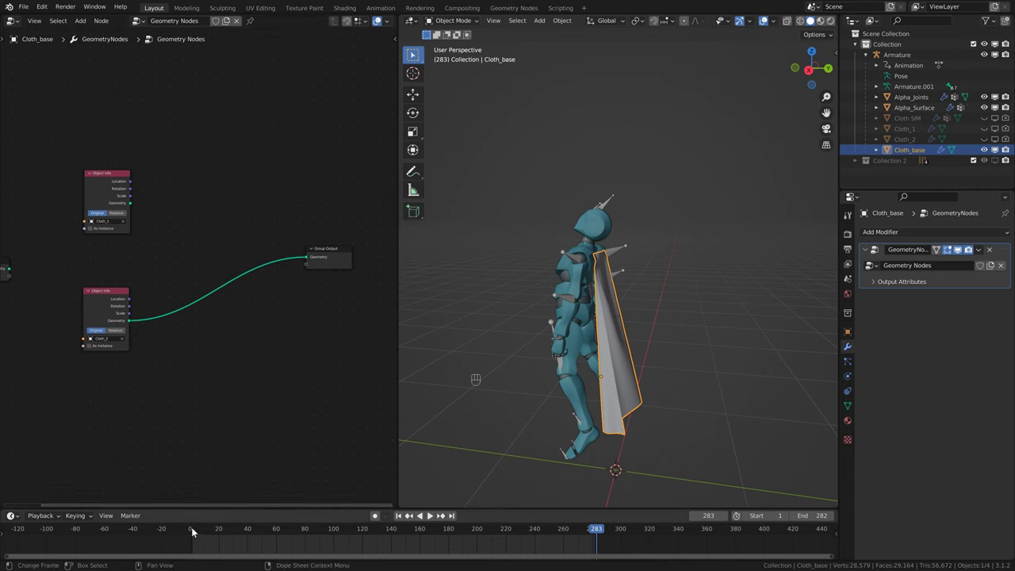
# Step: Link Cloth_1's geometry to Group Output in place of Cloth_2's and insert a Set Position node on that link
pyautogui.click(101, 181)
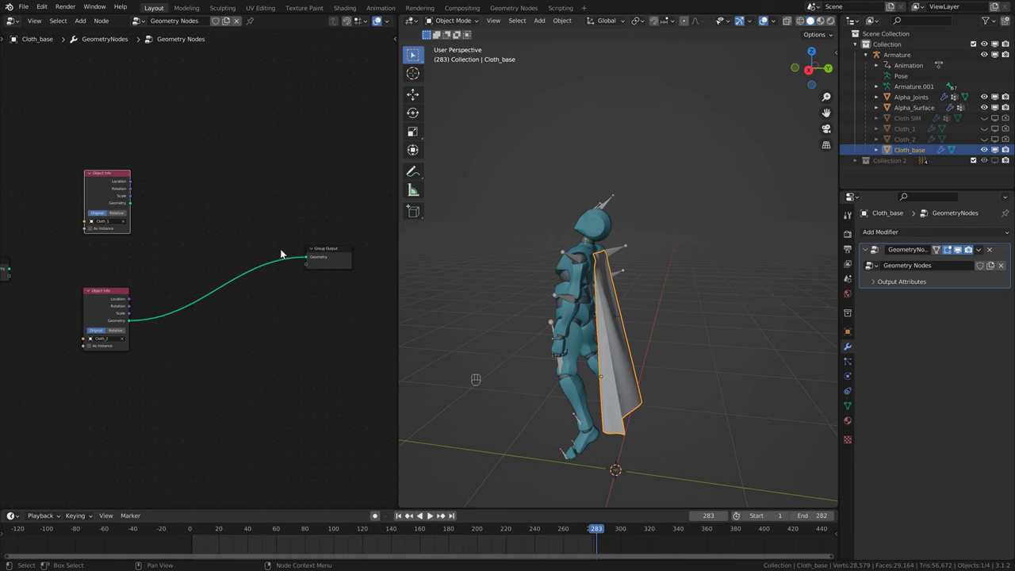
pyautogui.moveTo(129, 200); pyautogui.dragTo(306, 255)
pyautogui.hotkey('shift', 'a')
pyautogui.click(246, 195)
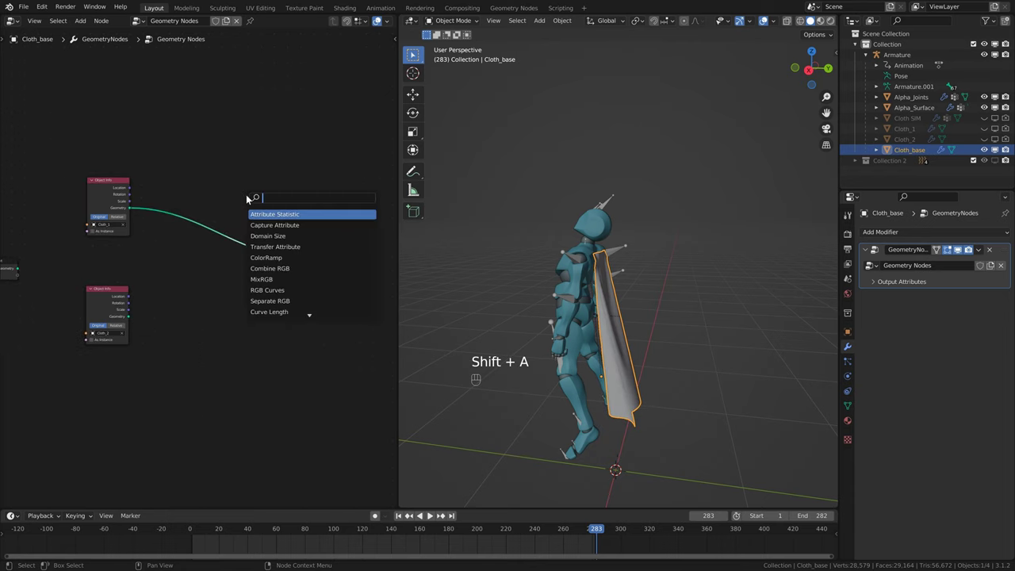
pyautogui.write('set')
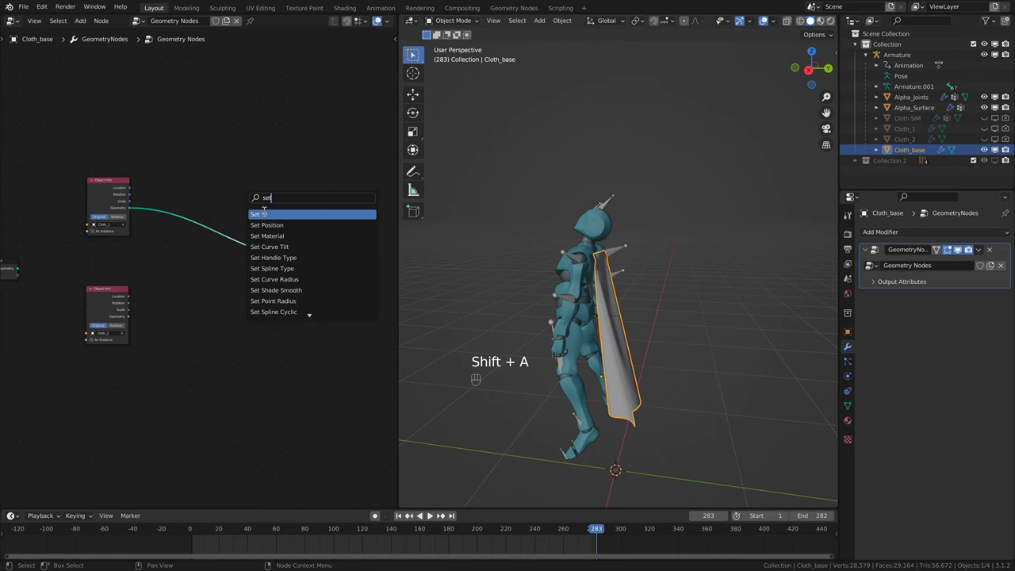
pyautogui.click(266, 225)
pyautogui.click(261, 251)
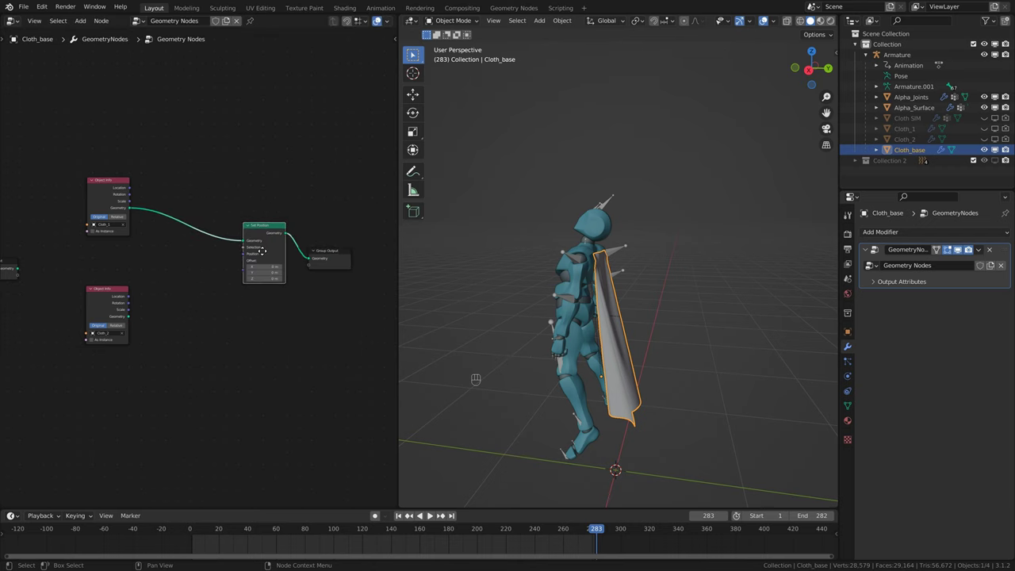
# Step: Add a Transfer Attribute node beside the Cloth_2 Object Info node
pyautogui.hotkey('shift', 'a')
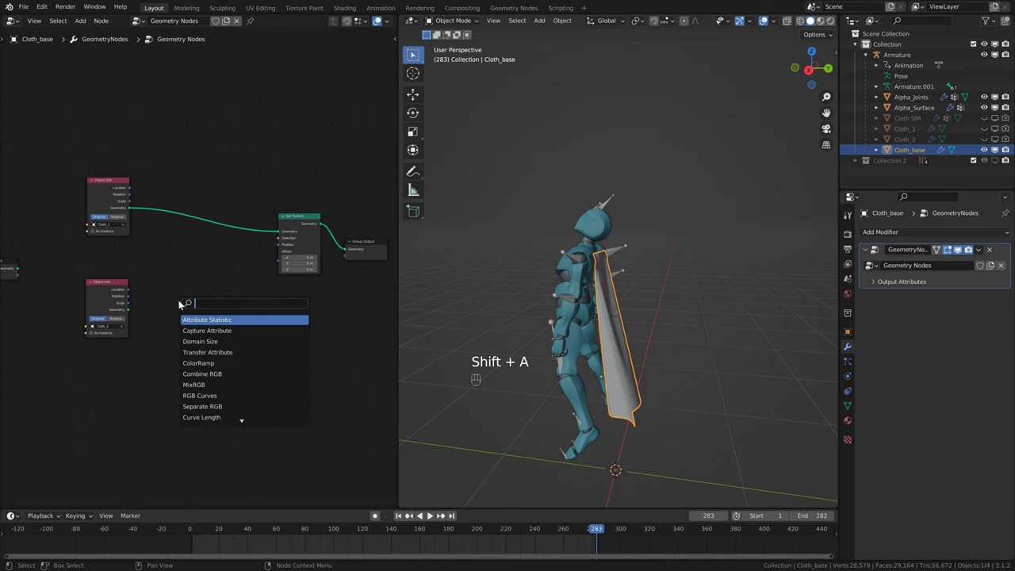
pyautogui.write('trand')
pyautogui.press('Down')
pyautogui.press('Down')
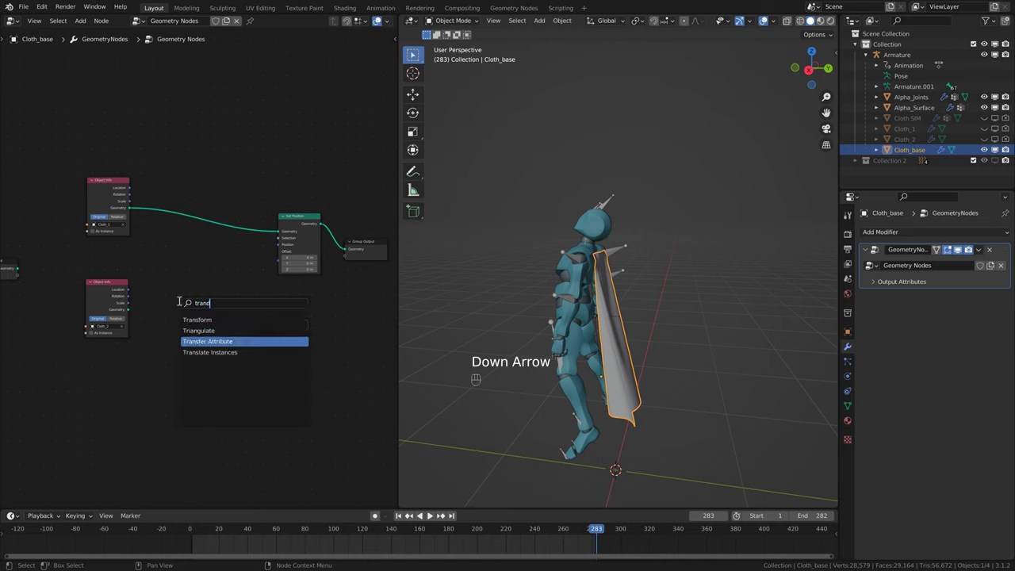
pyautogui.press('Return')
pyautogui.click(179, 273)
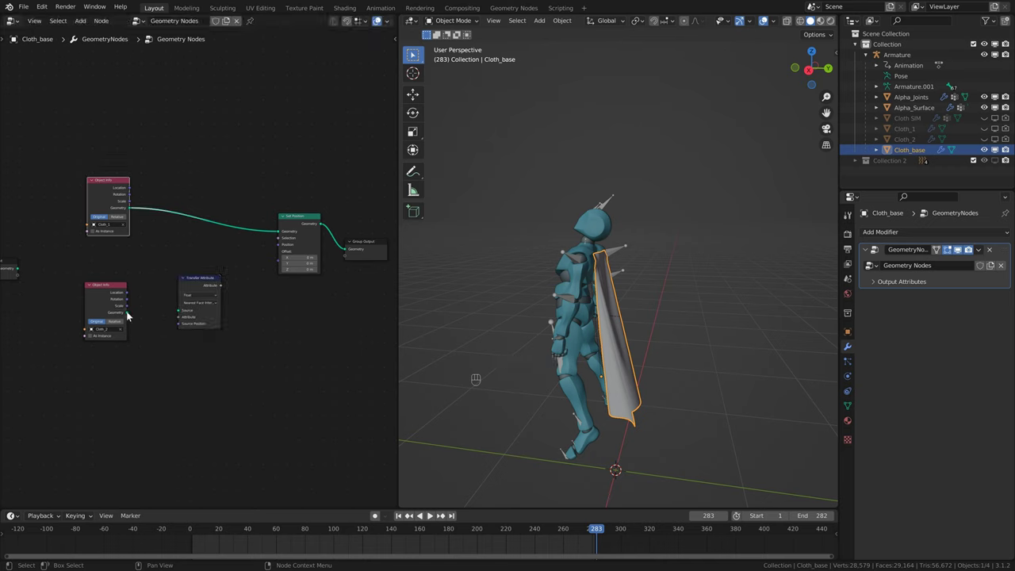
# Step: Link Cloth_2's geometry to the Transfer Attribute source and set the node to Vector data with Index mapping
pyautogui.moveTo(128, 309)
pyautogui.mouseDown()
pyautogui.moveTo(174, 272)
pyautogui.moveTo(181, 308)
pyautogui.mouseUp()
pyautogui.click(204, 295)
pyautogui.click(204, 299)
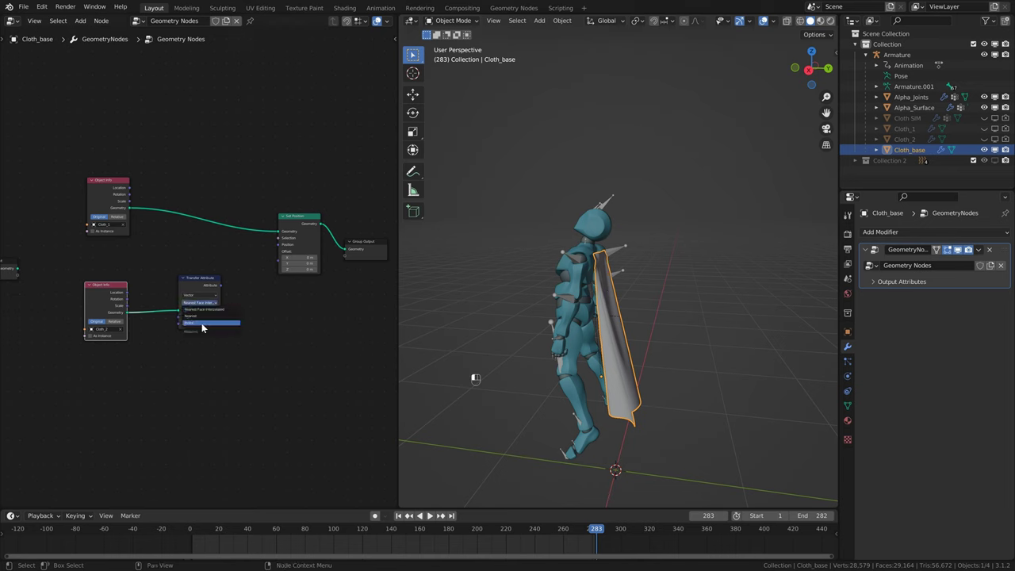
pyautogui.click(201, 323)
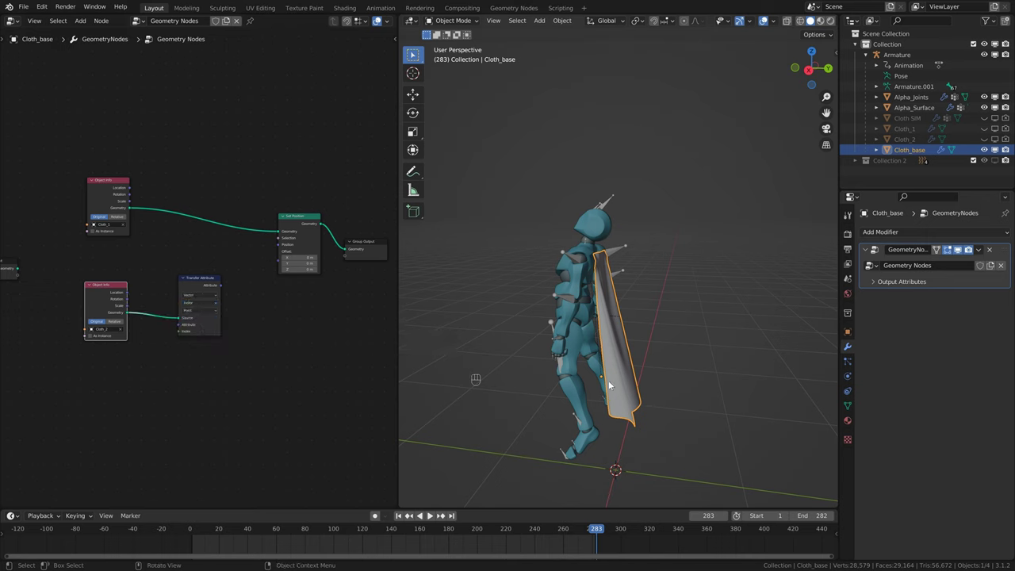
pyautogui.click(180, 323)
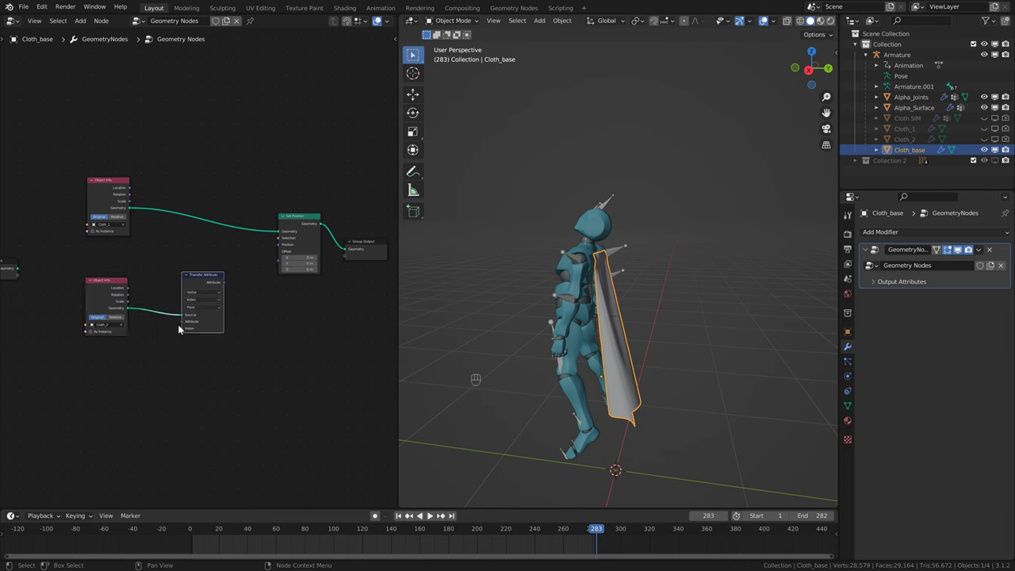
# Step: Add a Position node below the Cloth_2 Object Info and link it to Transfer Attribute's Attribute input
pyautogui.hotkey('shift', 'a')
pyautogui.click(136, 346)
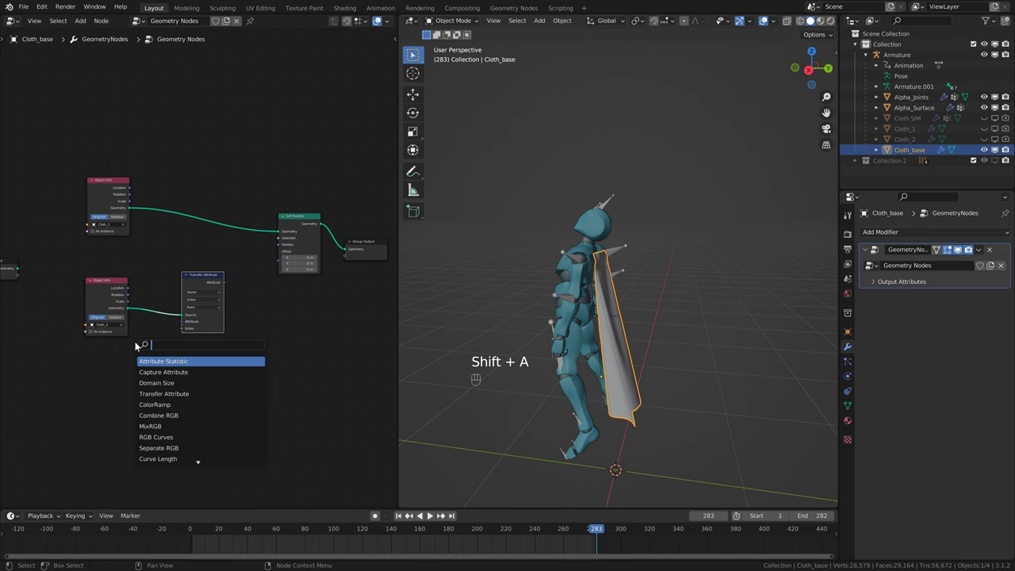
pyautogui.write('posi')
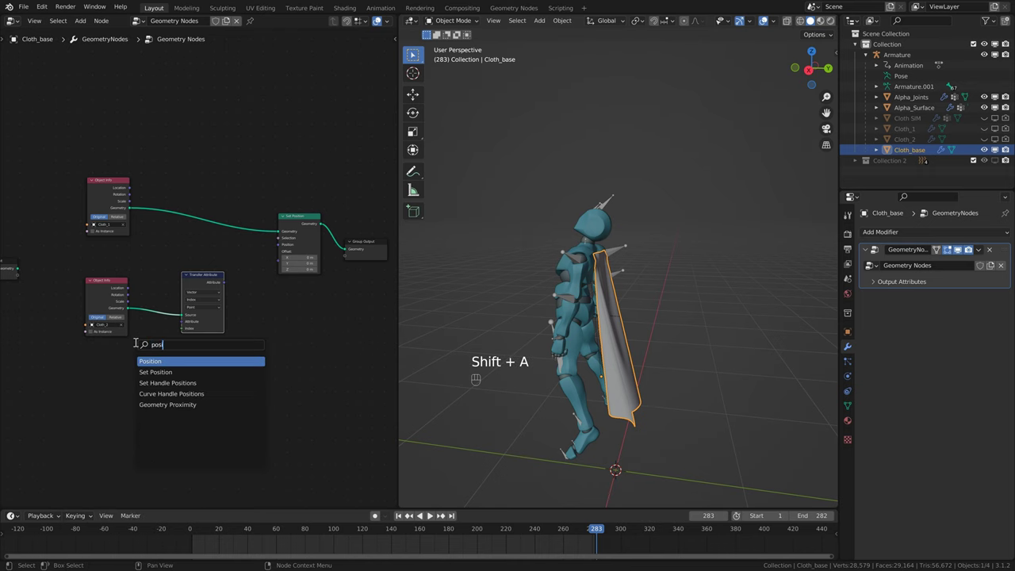
pyautogui.press('Return')
pyautogui.click(109, 362)
pyautogui.moveTo(126, 365); pyautogui.dragTo(182, 324)
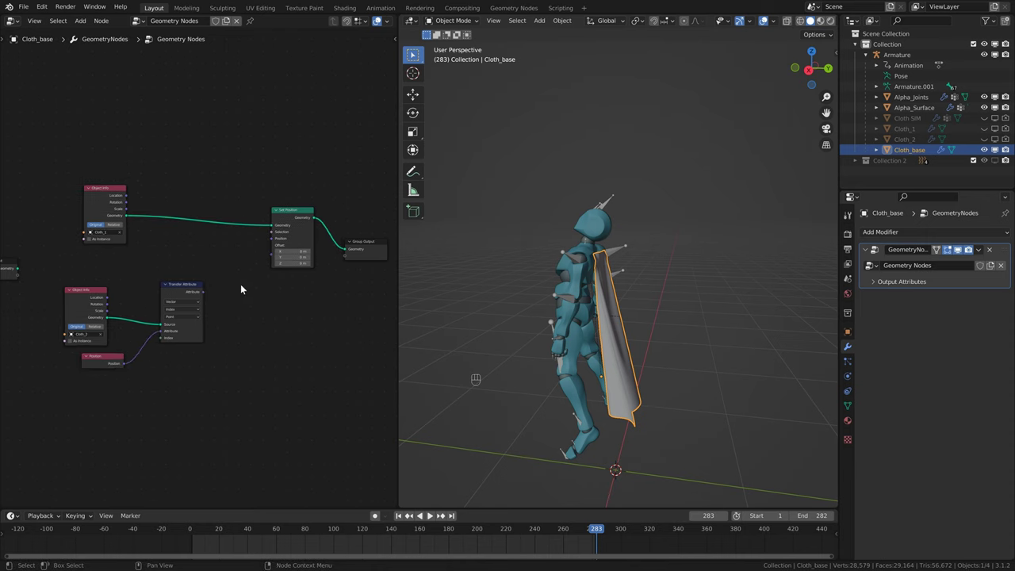
# Step: Add a MixRGB node after Transfer Attribute and link the transferred attribute to its Color1 input
pyautogui.hotkey('shift', 'a')
pyautogui.write('mi')
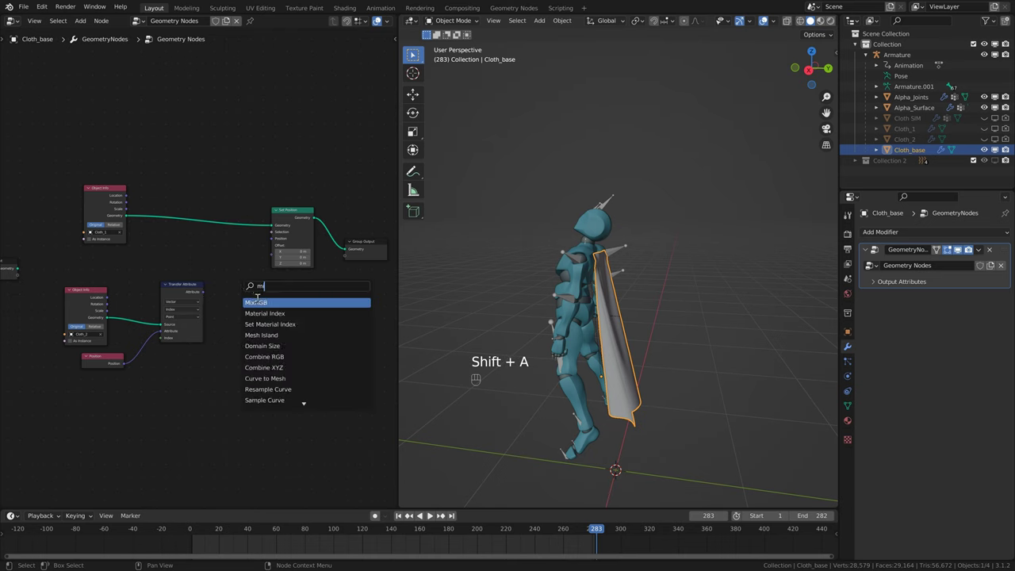
pyautogui.press('Return')
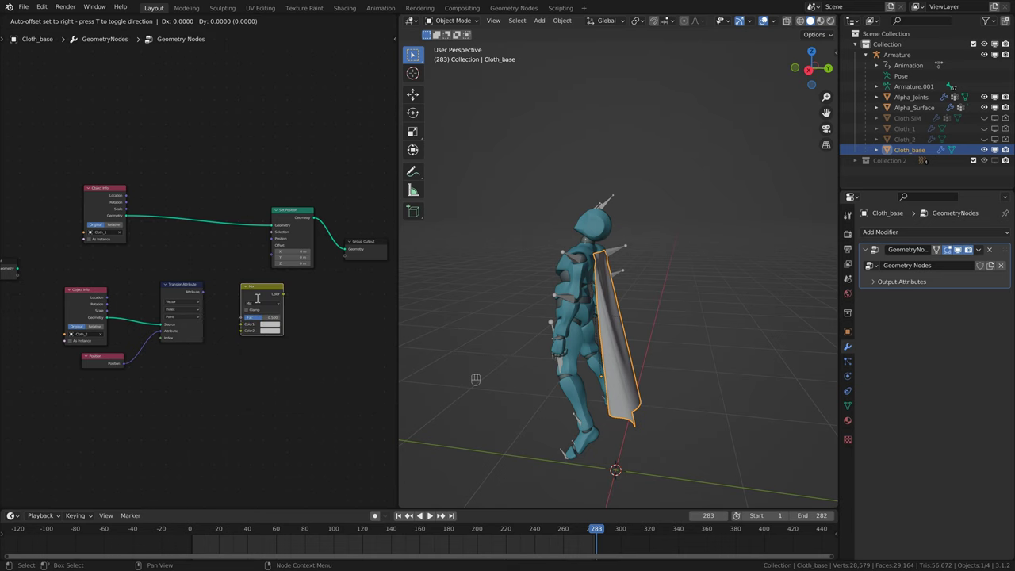
pyautogui.click(239, 302)
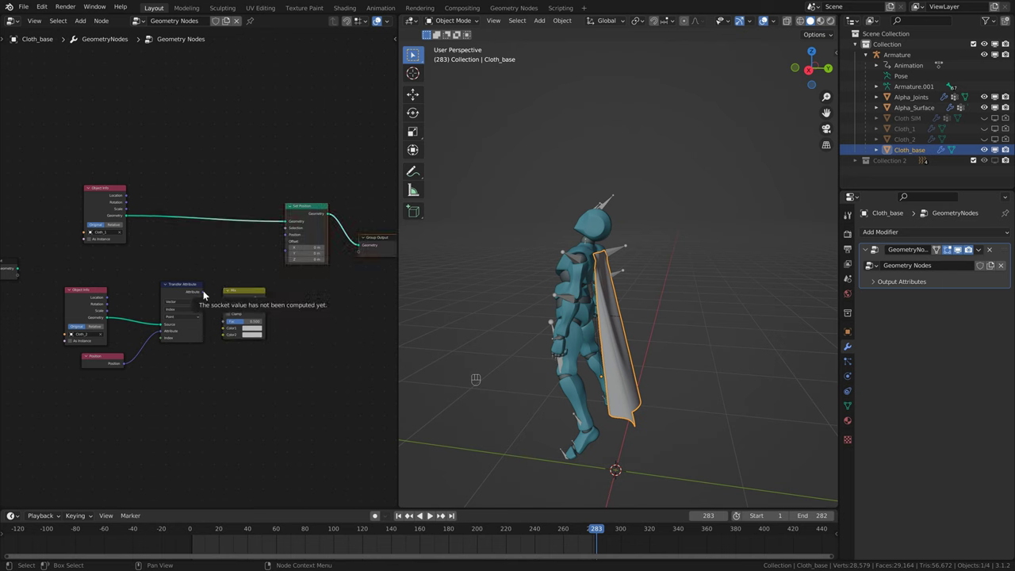
pyautogui.moveTo(203, 292); pyautogui.dragTo(246, 325)
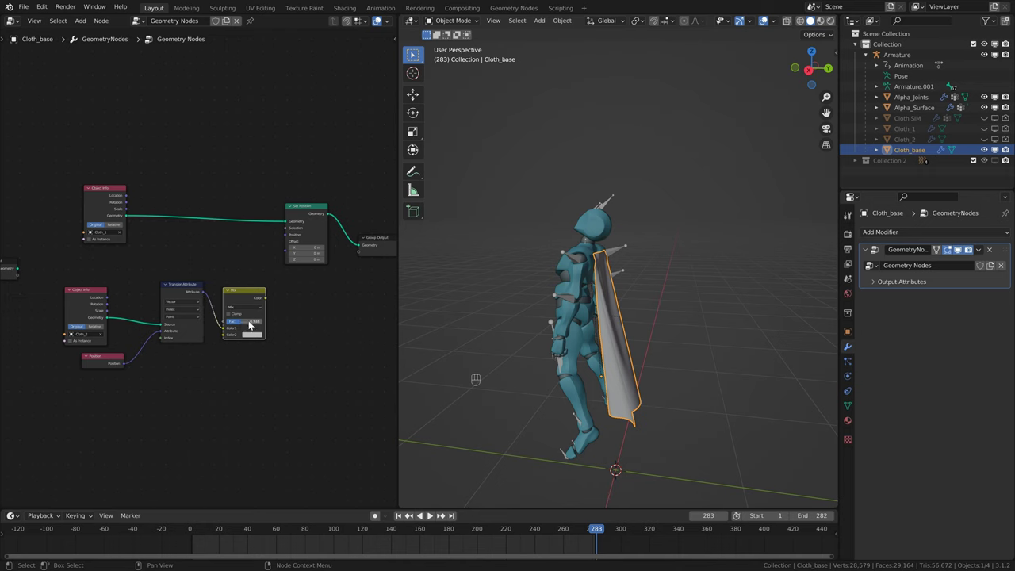
# Step: Link the Position node to the Mix node's Color2, and the Mix color output to Set Position's Position input
pyautogui.moveTo(123, 363); pyautogui.dragTo(154, 369)
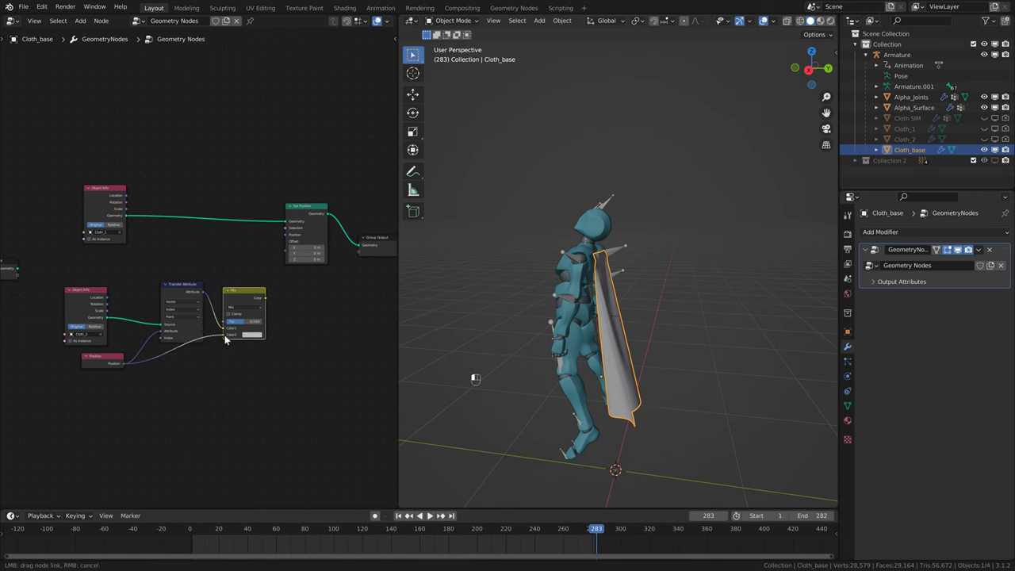
pyautogui.moveTo(224, 335); pyautogui.dragTo(223, 333)
pyautogui.moveTo(192, 284); pyautogui.dragTo(185, 275)
pyautogui.moveTo(260, 294); pyautogui.dragTo(288, 238)
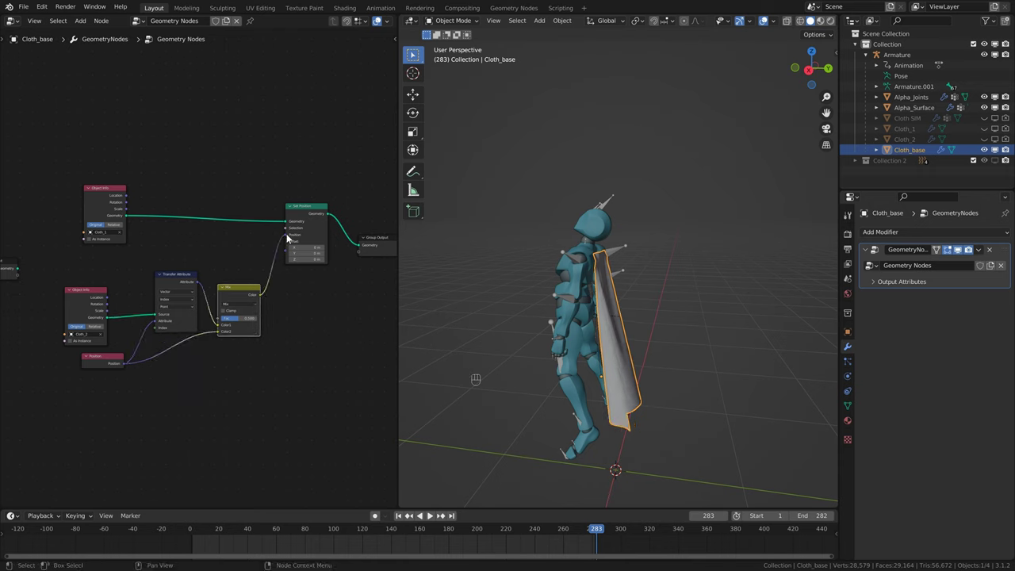
# Step: Try the blend with the Mix node's Fac slider, leave it at 1.000, and step back to frame 282
pyautogui.moveTo(257, 318)
pyautogui.mouseDown()
pyautogui.moveTo(211, 323)
pyautogui.moveTo(277, 317)
pyautogui.mouseUp()
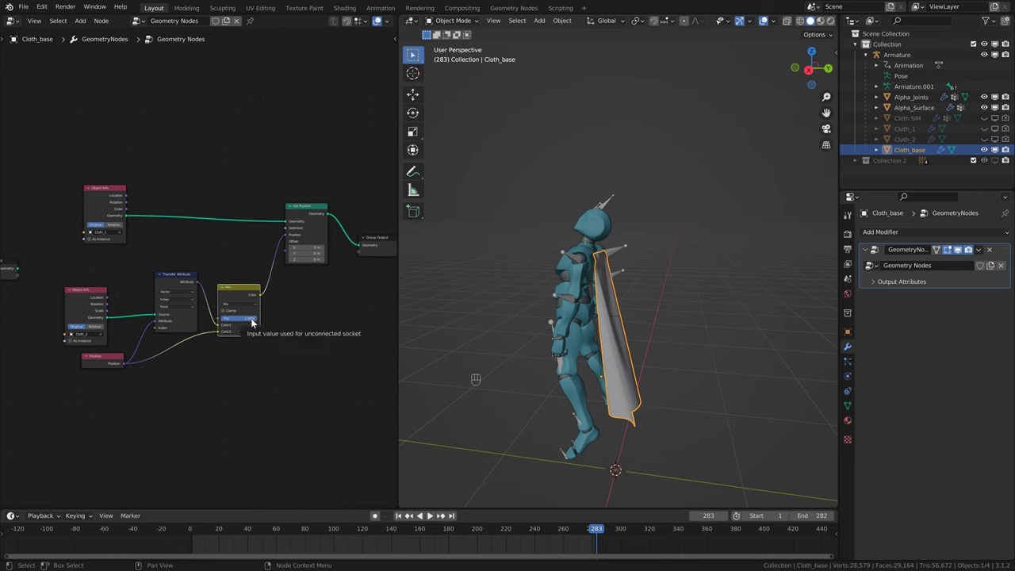
pyautogui.moveTo(249, 322)
pyautogui.mouseDown()
pyautogui.moveTo(204, 324)
pyautogui.moveTo(265, 318)
pyautogui.mouseUp()
pyautogui.press('Left')
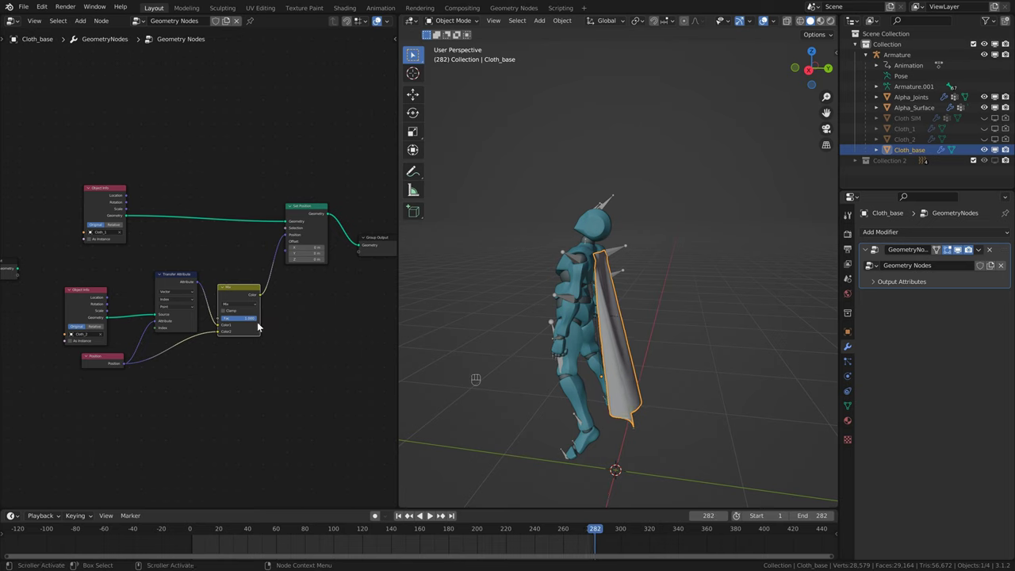
# Step: Move to frame 182 and insert a keyframe on the Mix node's Fac at 1.000
pyautogui.click(457, 531)
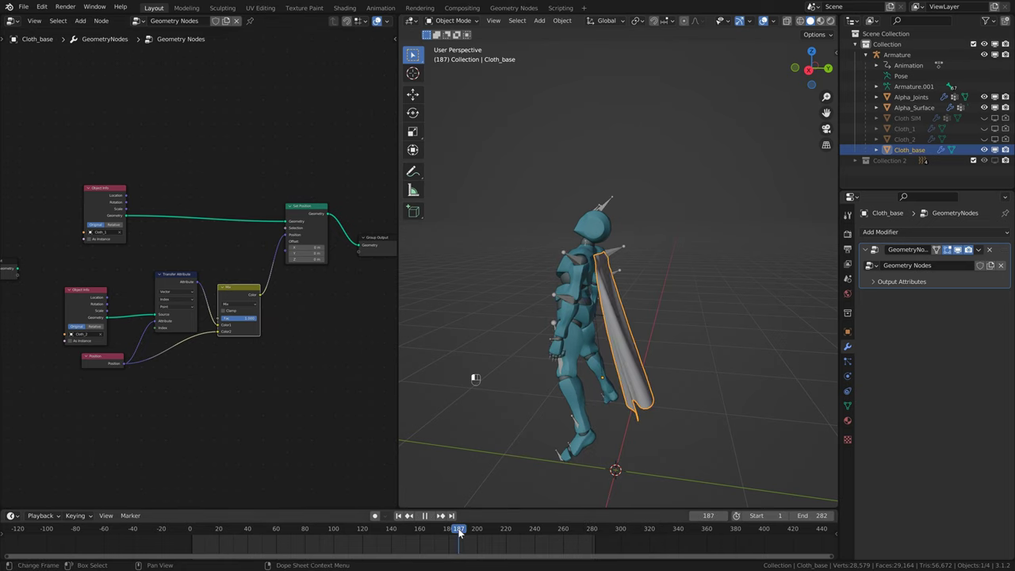
pyautogui.press('space')
pyautogui.moveTo(456, 533); pyautogui.dragTo(452, 534)
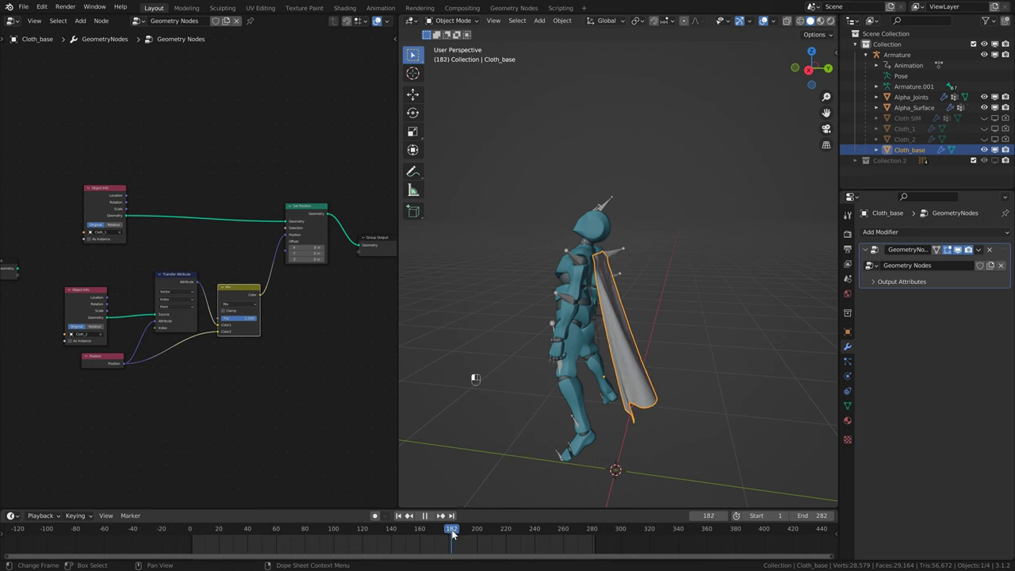
pyautogui.rightClick(251, 322)
pyautogui.click(252, 321)
# Step: Go to the last frame, 282, set the Mix node's Fac to 0.000 and keyframe it
pyautogui.click(434, 534)
pyautogui.press('space')
pyautogui.moveTo(433, 534); pyautogui.dragTo(454, 543)
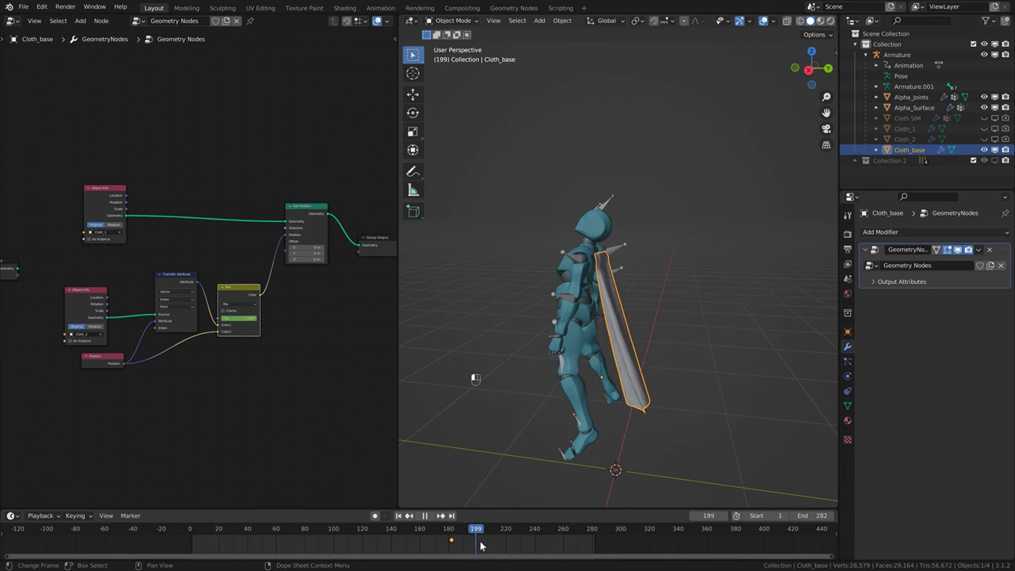
pyautogui.press('space')
pyautogui.click(455, 515)
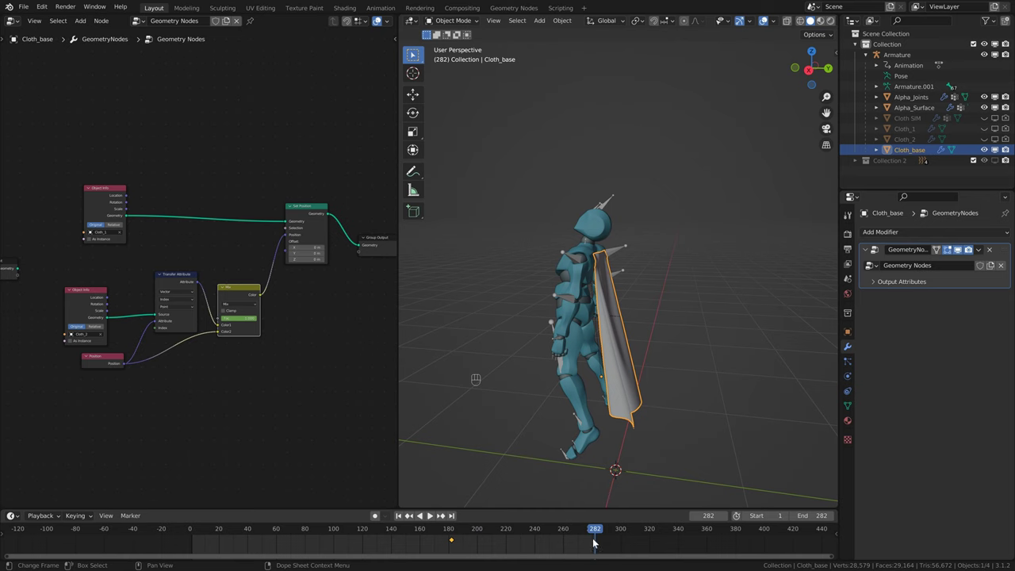
pyautogui.moveTo(230, 318)
pyautogui.mouseDown()
pyautogui.moveTo(199, 319)
pyautogui.moveTo(222, 323)
pyautogui.mouseUp()
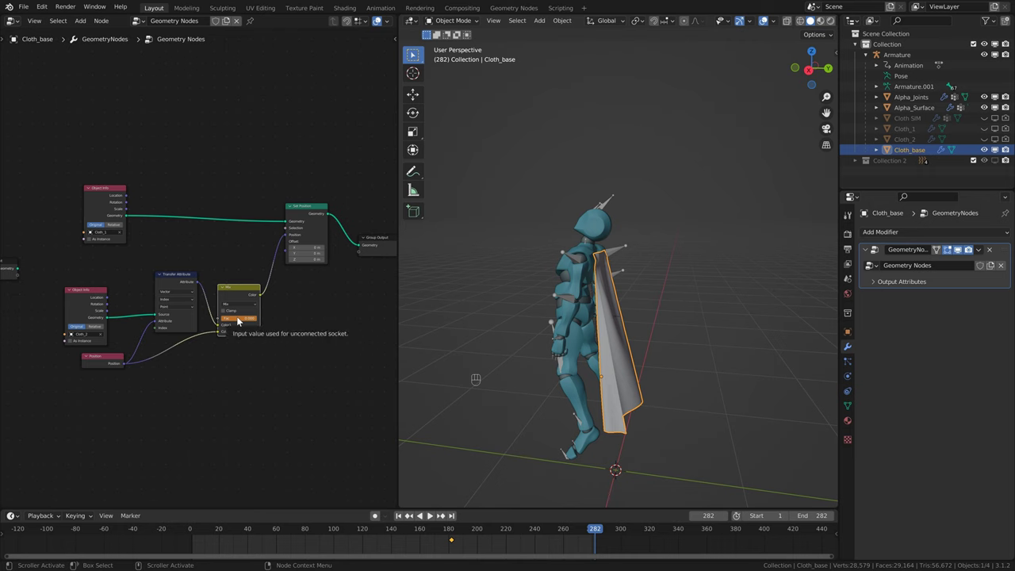
pyautogui.rightClick(237, 320)
pyautogui.click(237, 320)
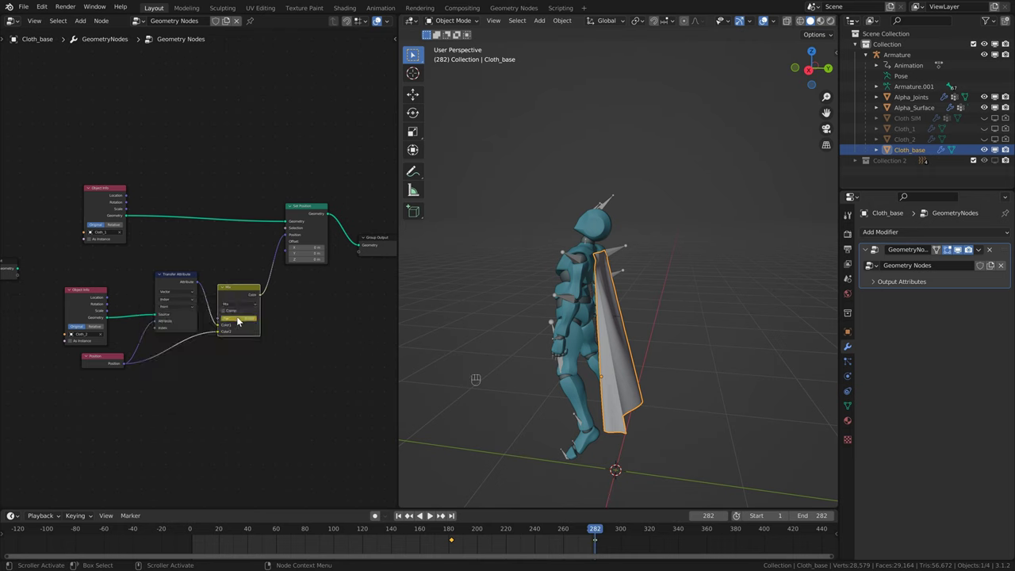
# Step: Scrub from around frame 182 to 282 to check the cape blend, and move the Cloth_2 Object Info node closer to Transfer Attribute
pyautogui.click(456, 535)
pyautogui.press('space')
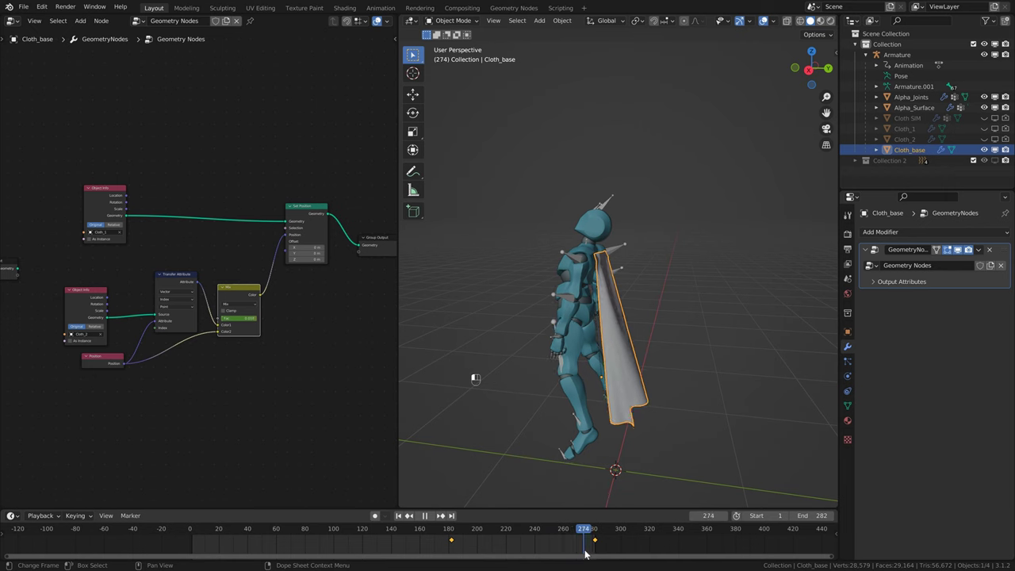
pyautogui.press('space')
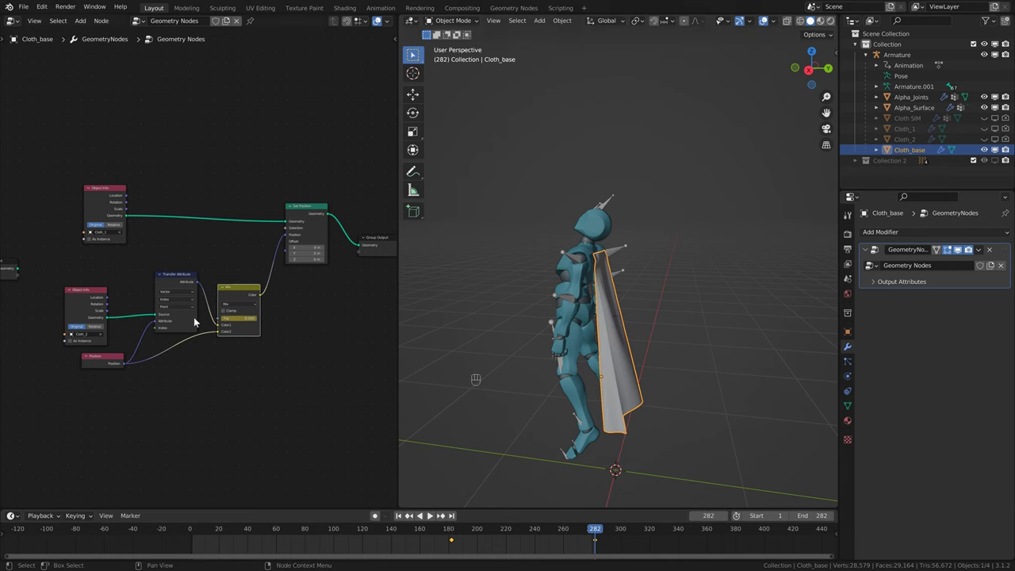
pyautogui.moveTo(86, 290); pyautogui.dragTo(95, 280)
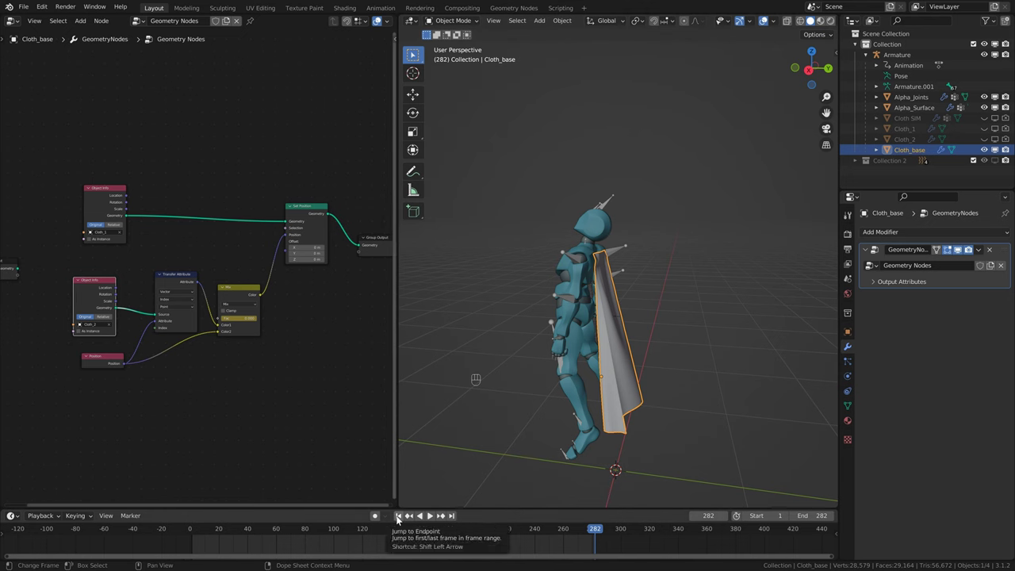